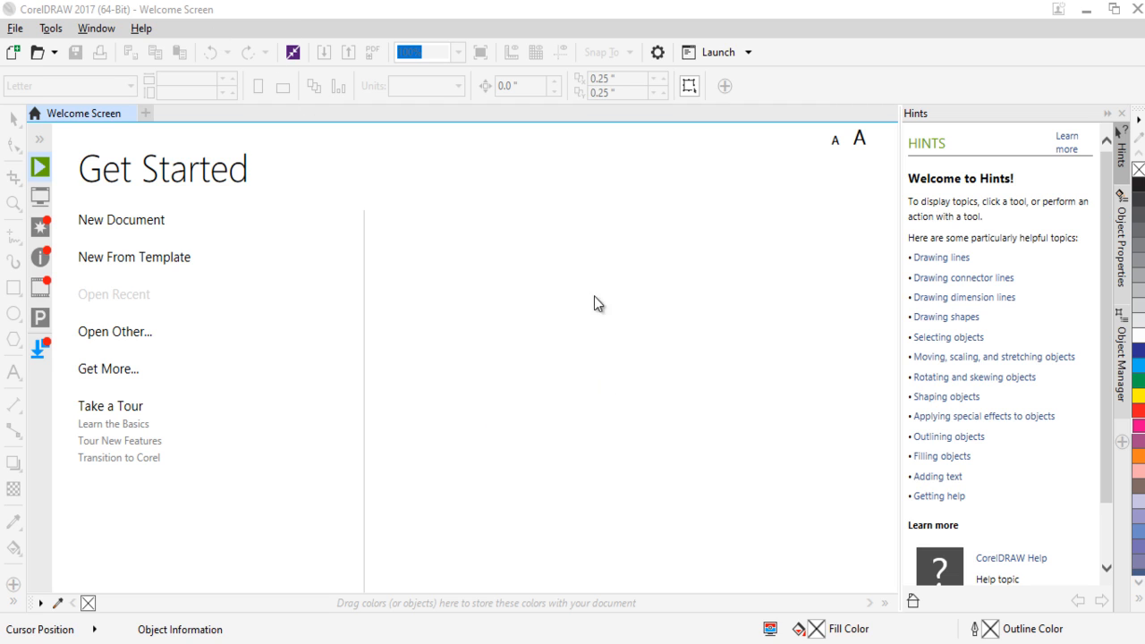
# Start a new document and name it "id card".
pyautogui.click(141, 223)
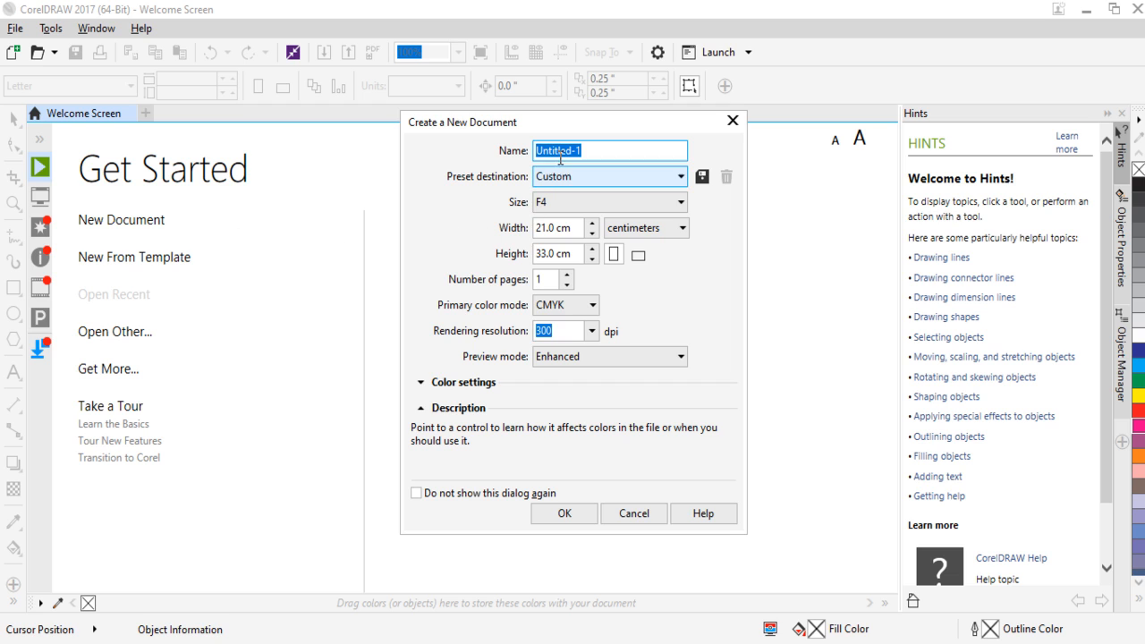
pyautogui.moveTo(579, 125); pyautogui.dragTo(498, 132)
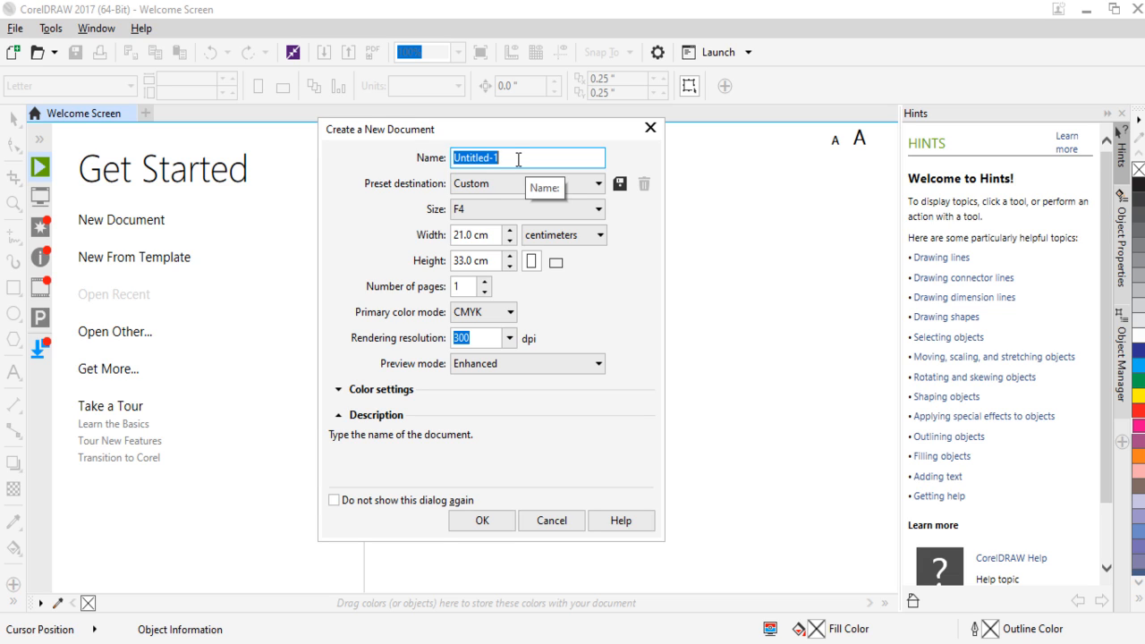
pyautogui.write('id card')
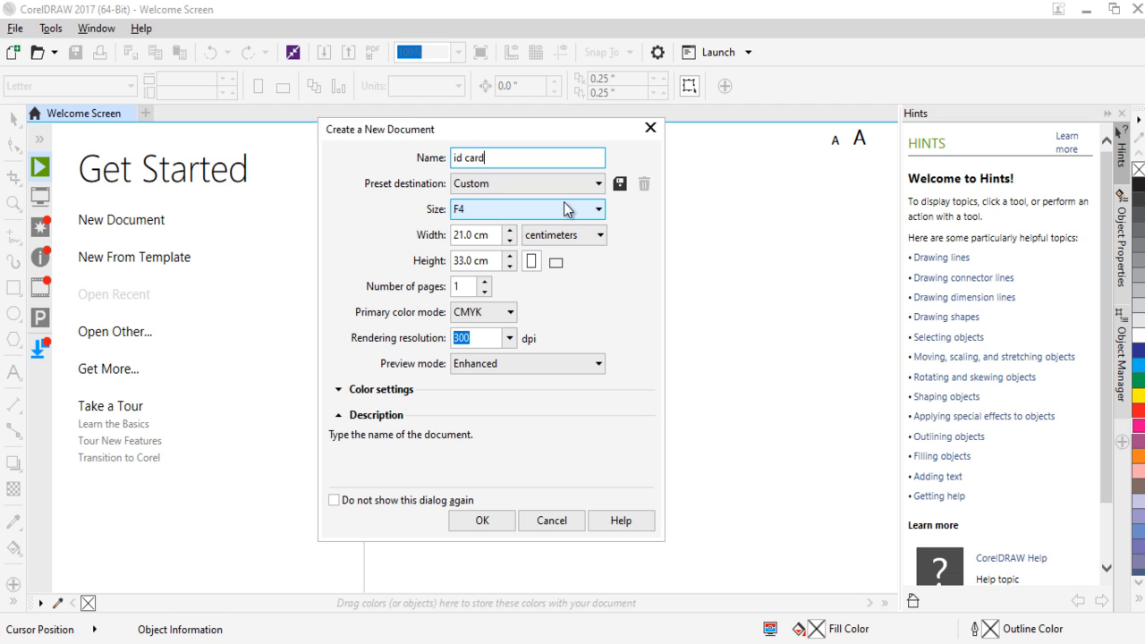
# Set the new document's primary color mode to CMYK and create the document.
pyautogui.click(509, 316)
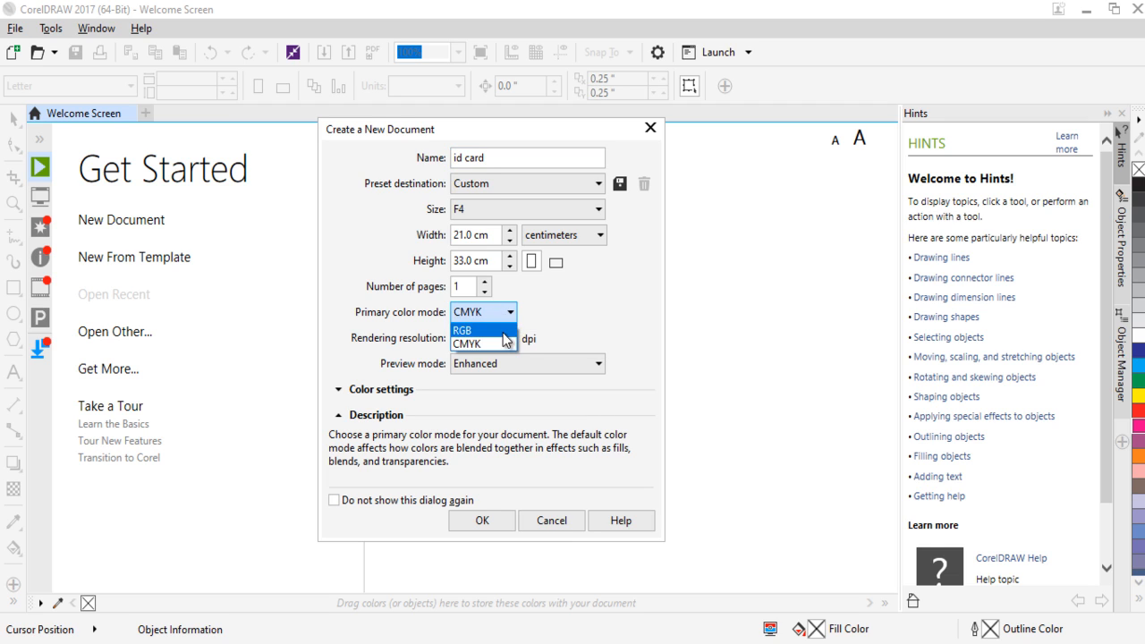
pyautogui.click(504, 331)
pyautogui.click(510, 312)
pyautogui.click(497, 342)
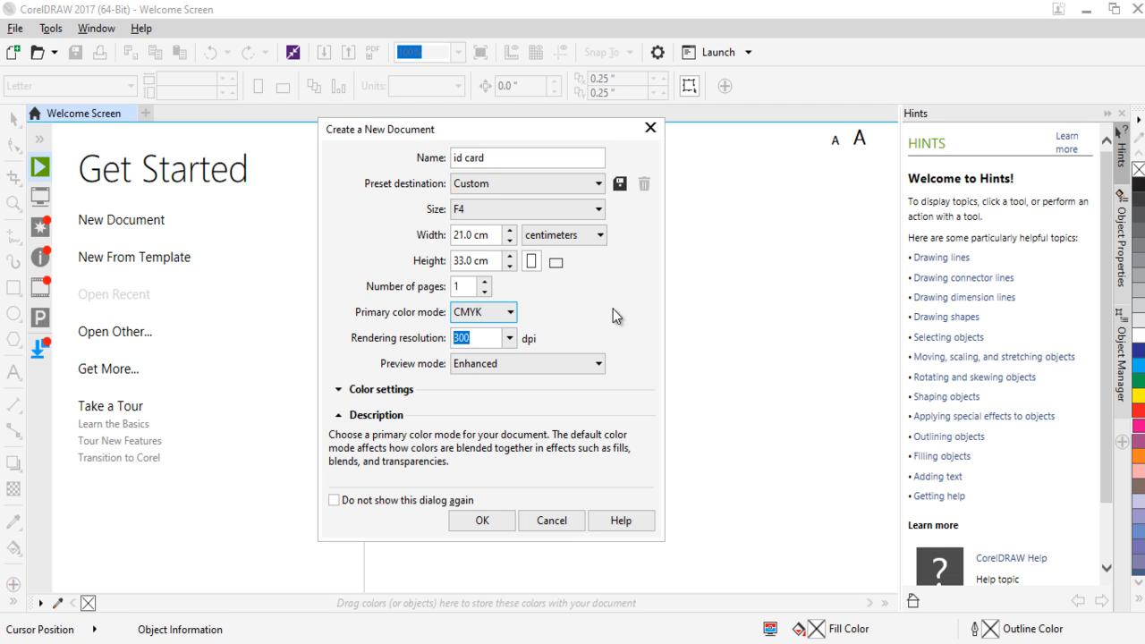
pyautogui.moveTo(488, 158); pyautogui.dragTo(439, 156)
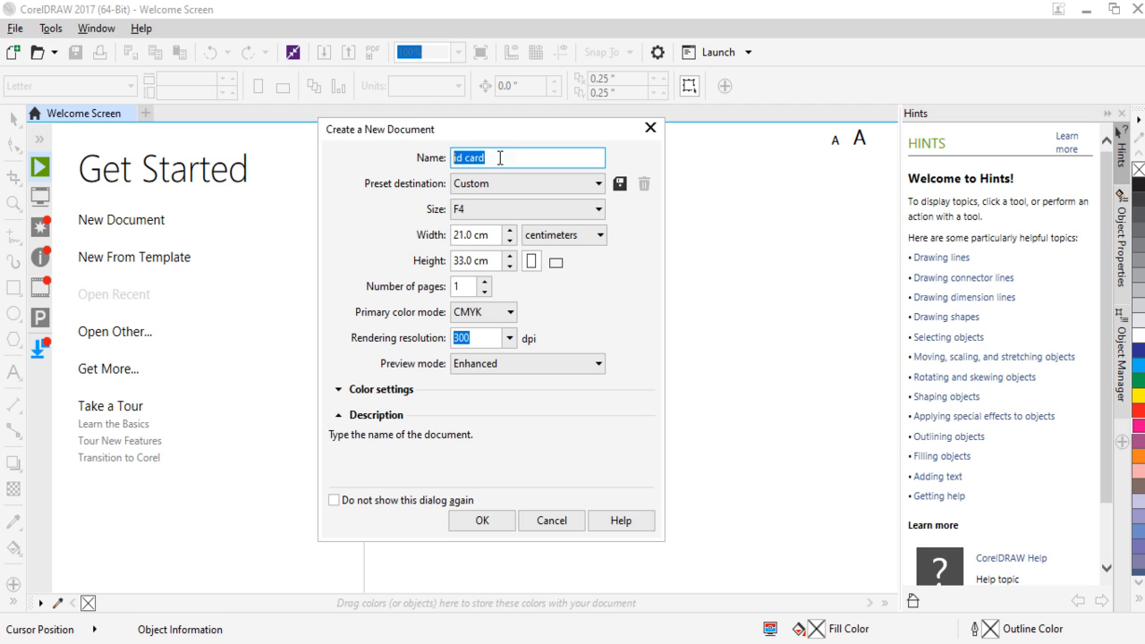
pyautogui.click(501, 314)
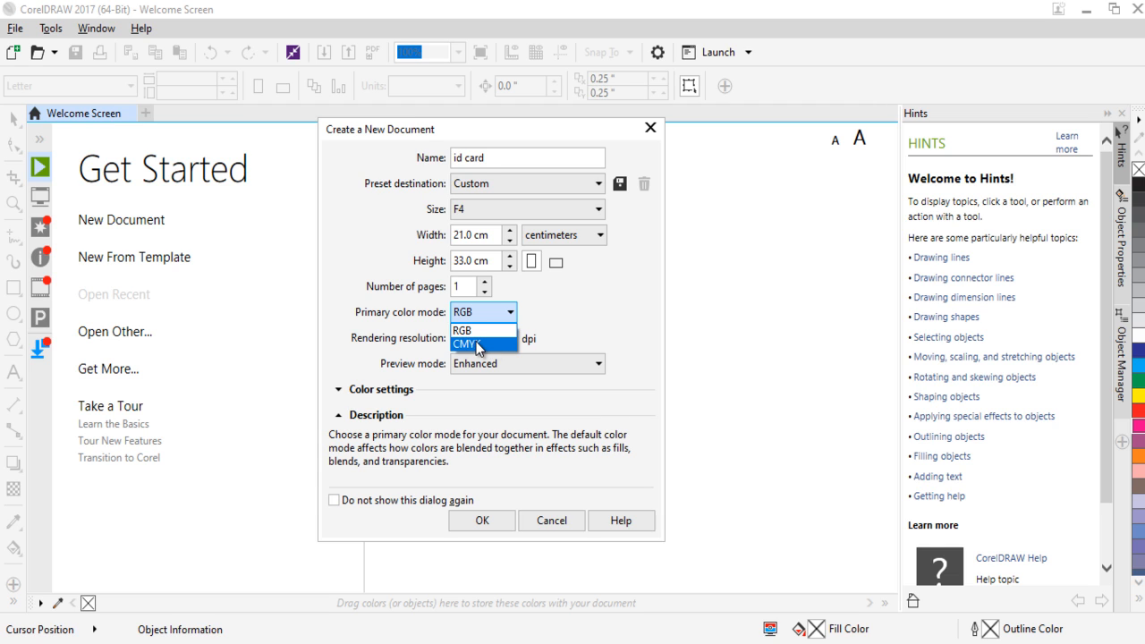
pyautogui.click(479, 342)
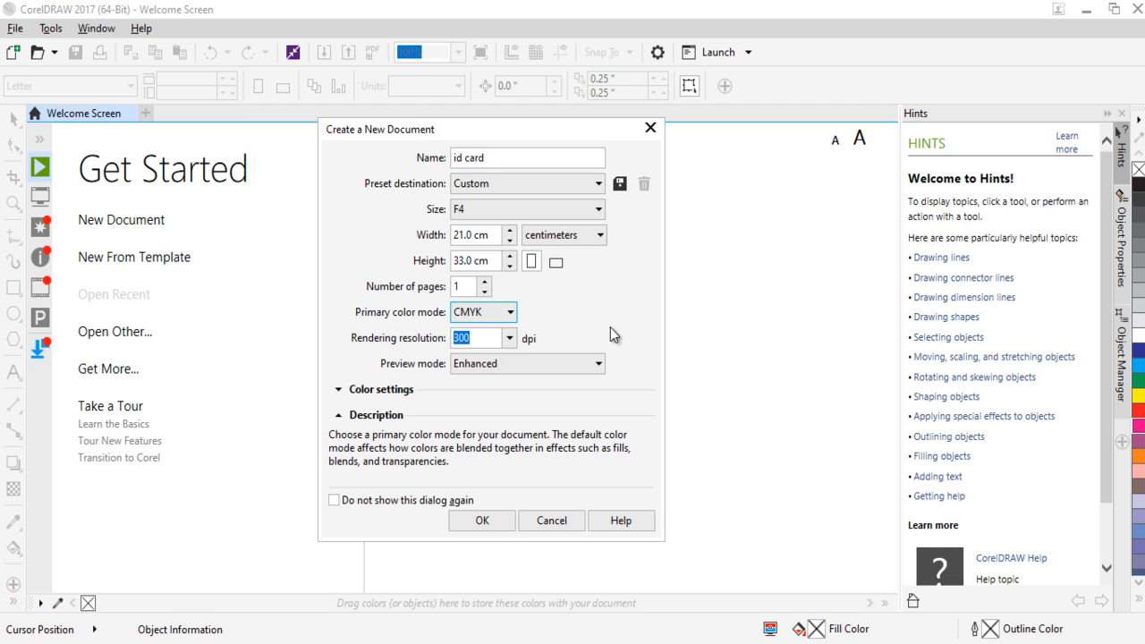
pyautogui.click(504, 517)
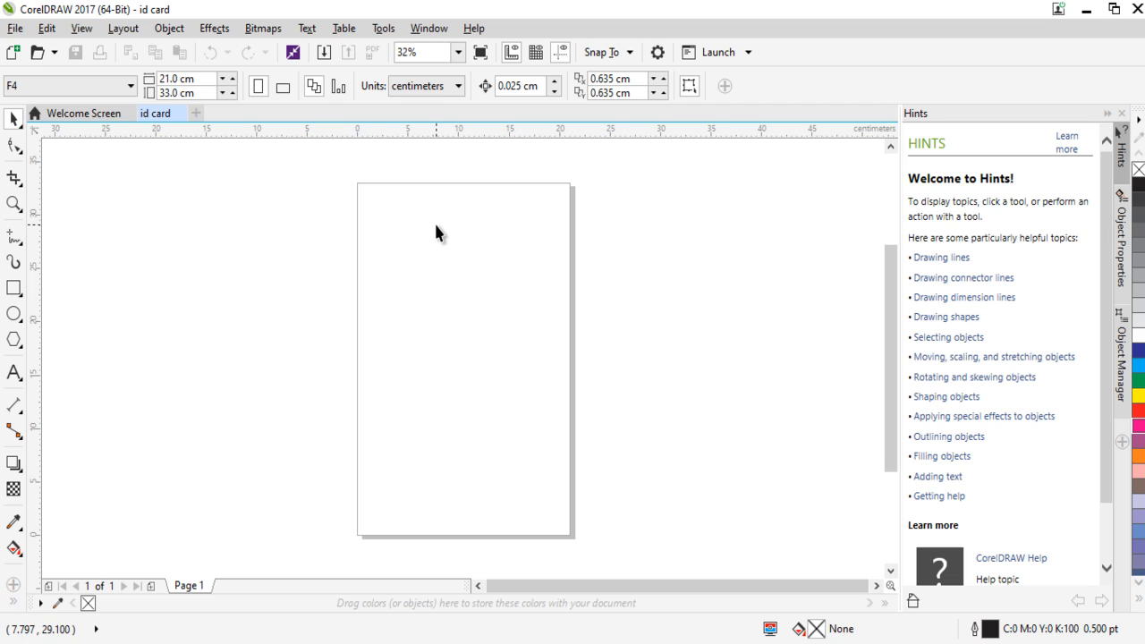
pyautogui.click(45, 30)
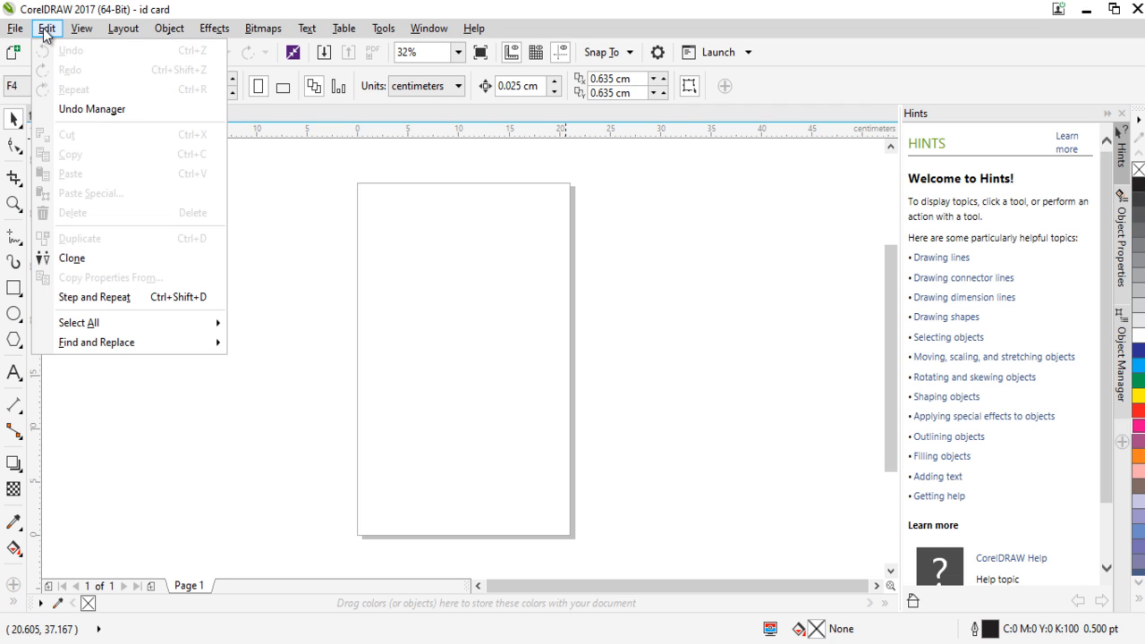
pyautogui.moveTo(82, 32)
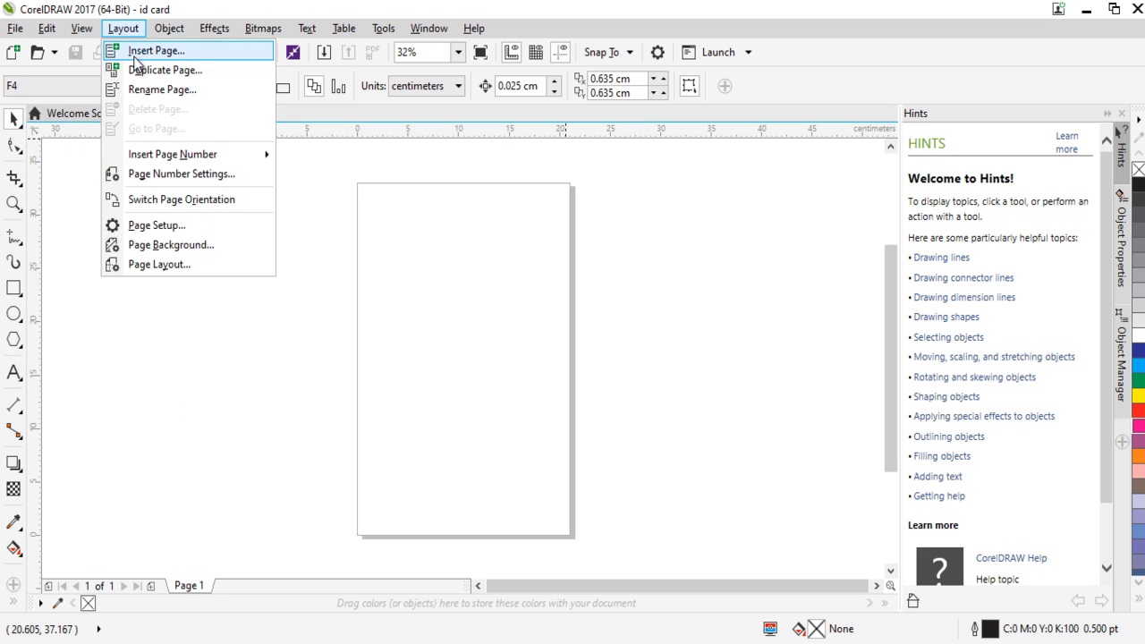
pyautogui.moveTo(169, 28)
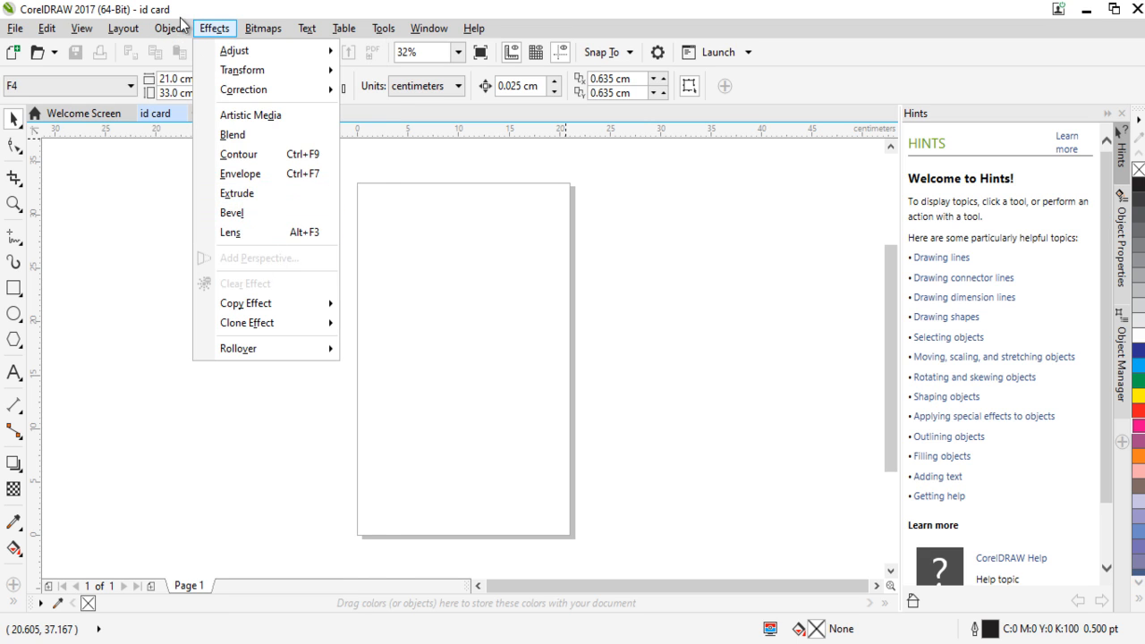
pyautogui.moveTo(213, 32)
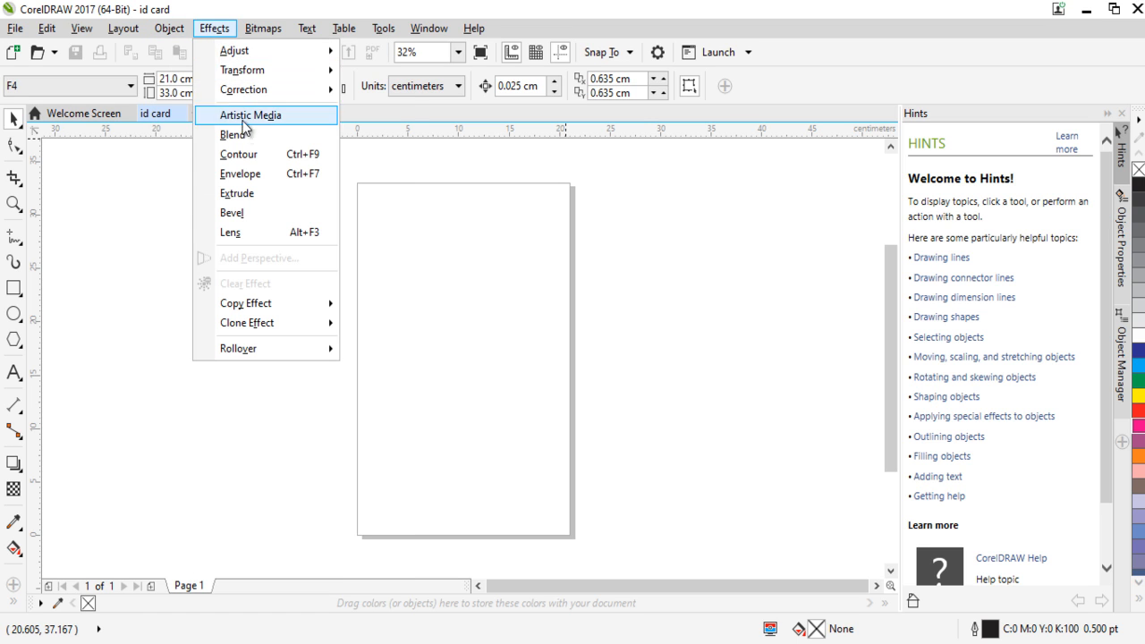
pyautogui.moveTo(263, 27)
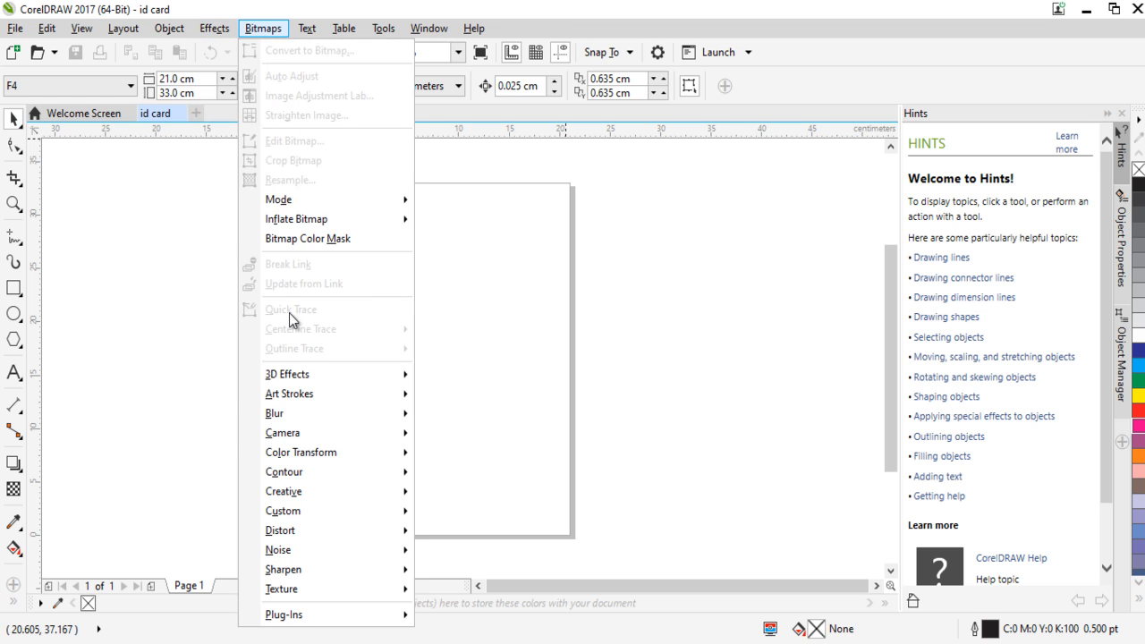
pyautogui.moveTo(309, 30)
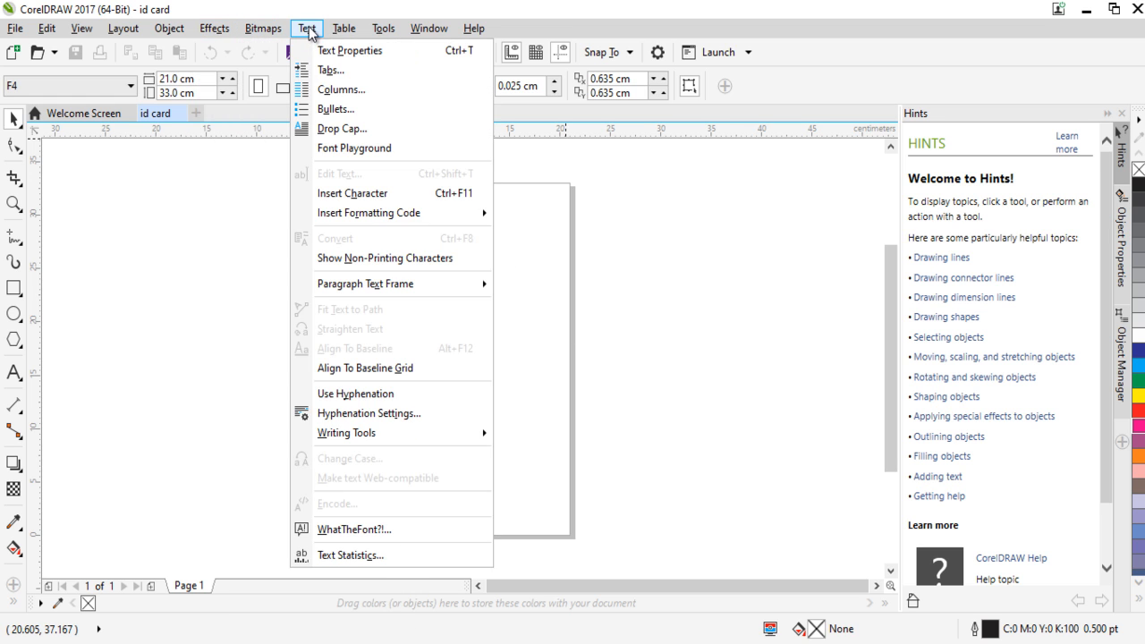
pyautogui.click(197, 278)
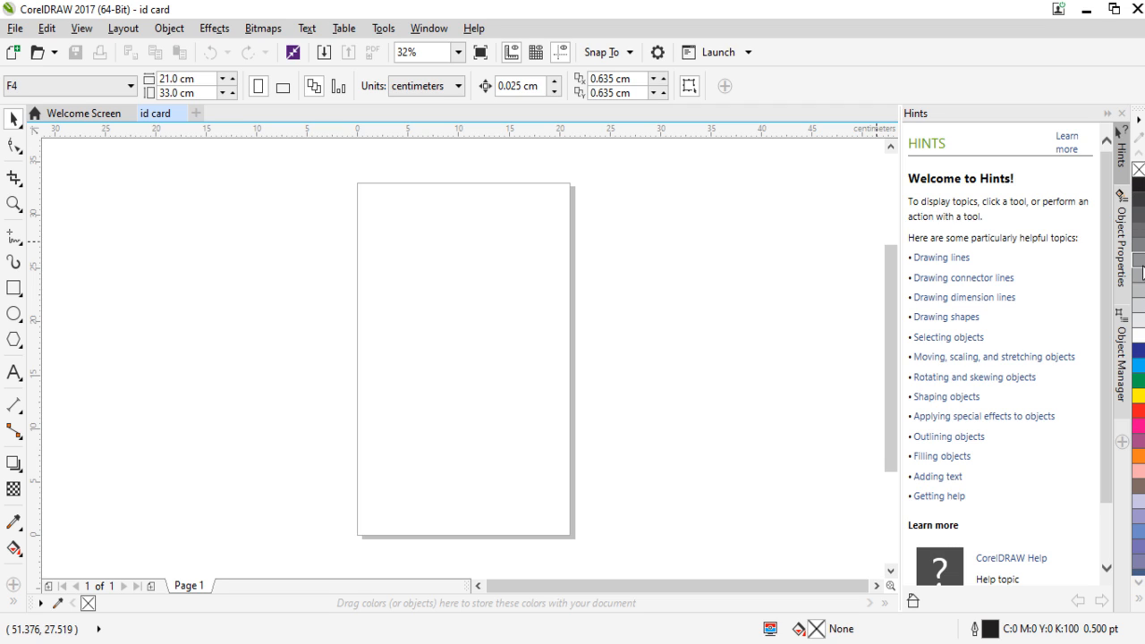
# Display the CMYK color palette, undock it and close it again.
pyautogui.click(430, 30)
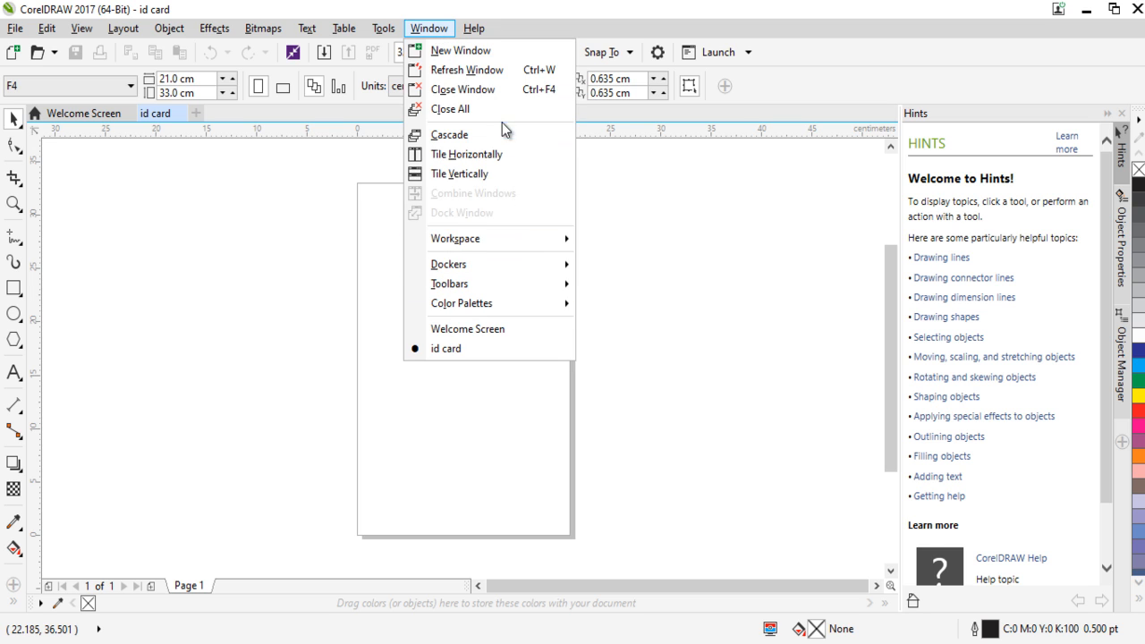
pyautogui.moveTo(511, 267)
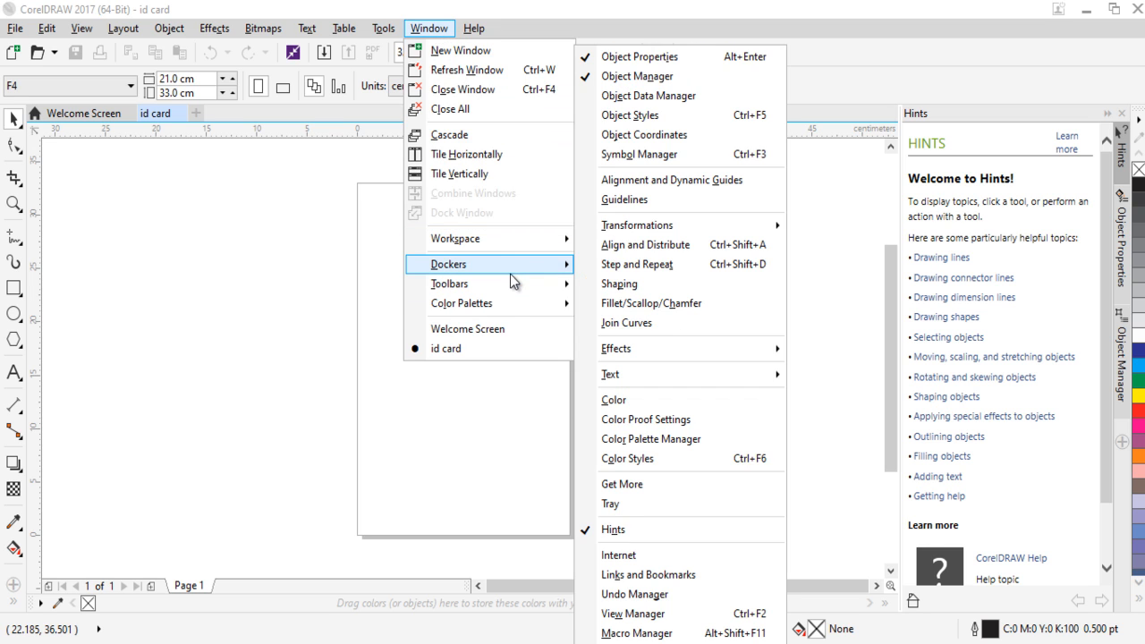
pyautogui.moveTo(511, 310)
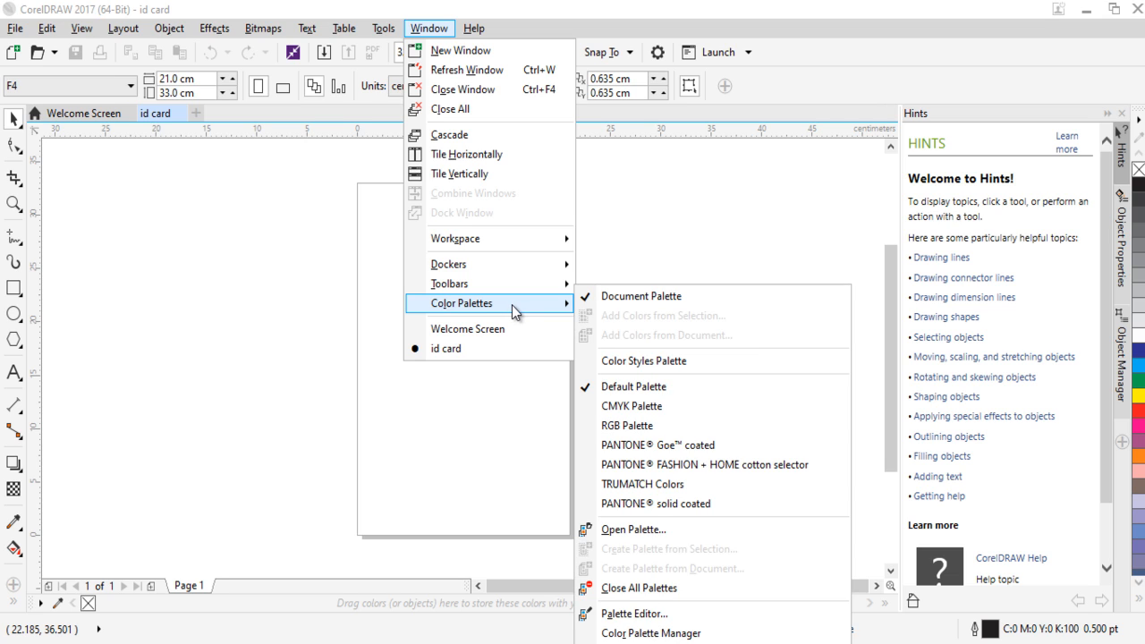
pyautogui.click(667, 405)
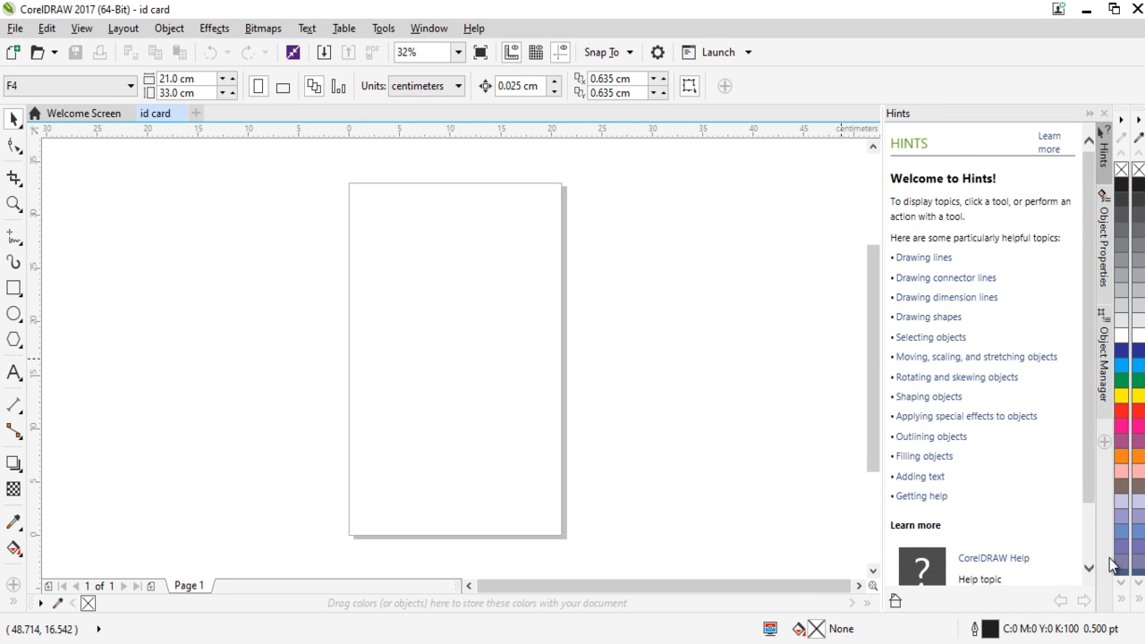
pyautogui.moveTo(1138, 125); pyautogui.dragTo(736, 131)
pyautogui.click(736, 124)
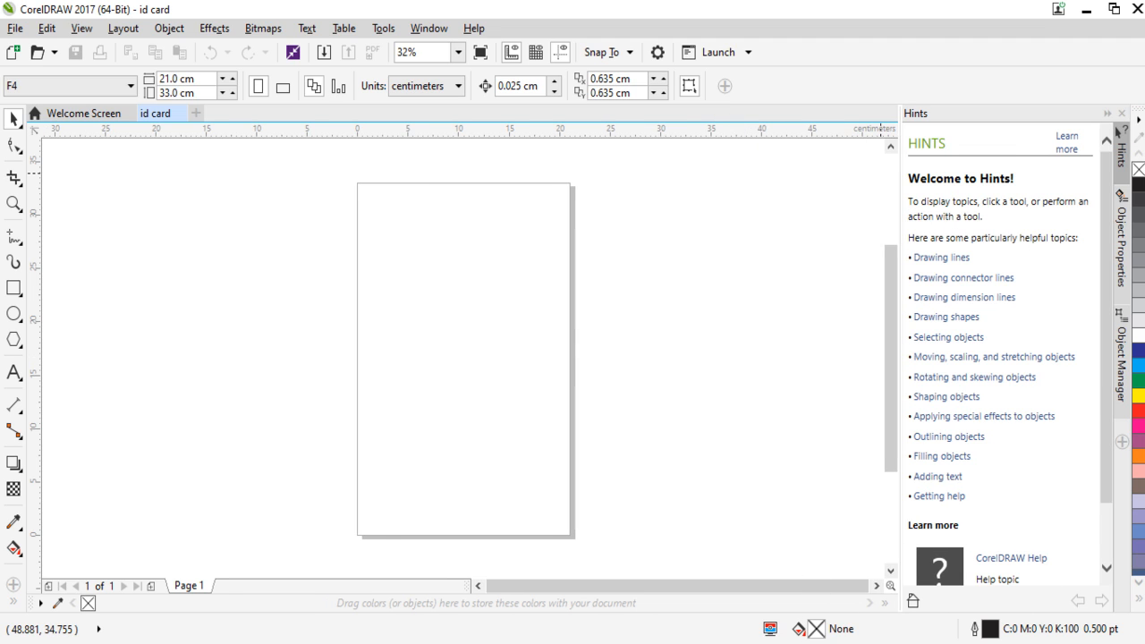
# Display the RGB color palette, undock it and close it again.
pyautogui.click(422, 32)
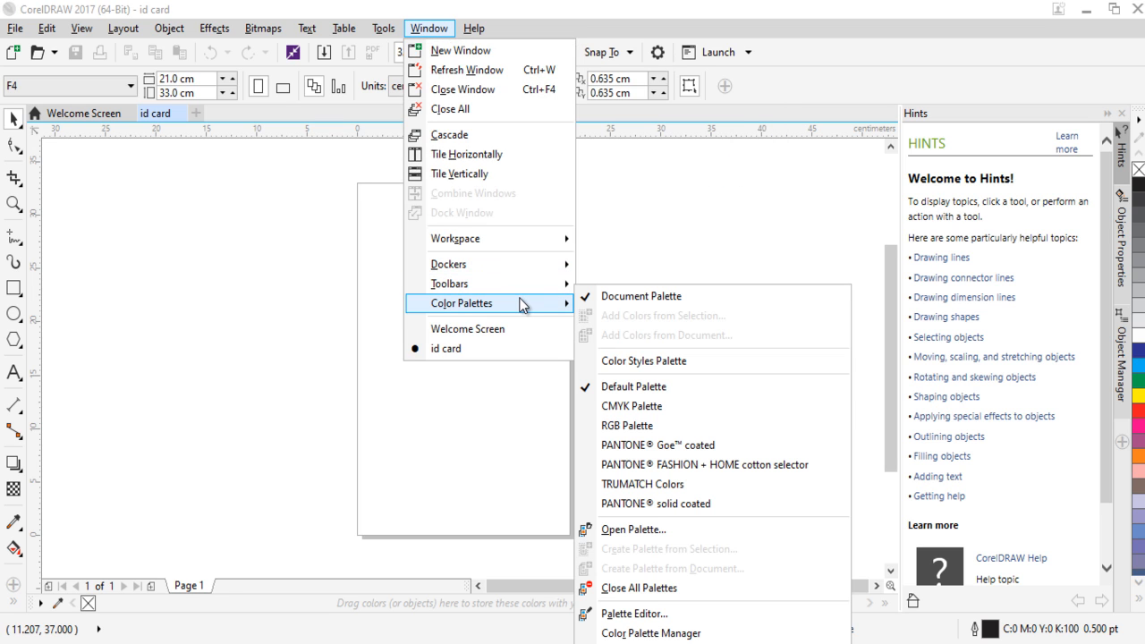
pyautogui.click(681, 426)
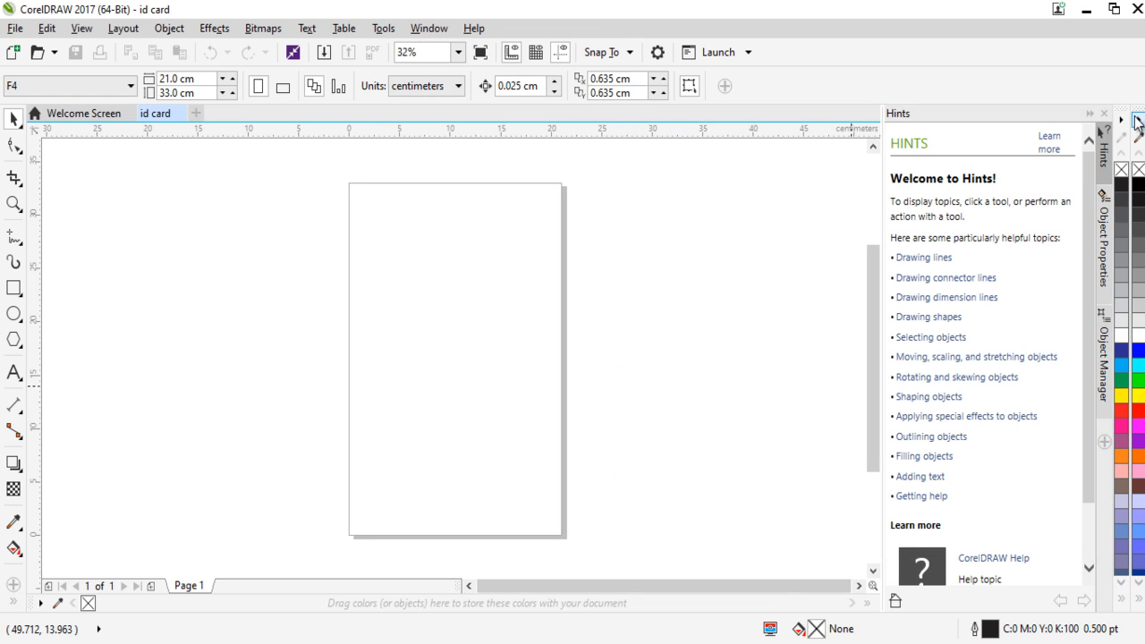
pyautogui.moveTo(1138, 123); pyautogui.dragTo(658, 134)
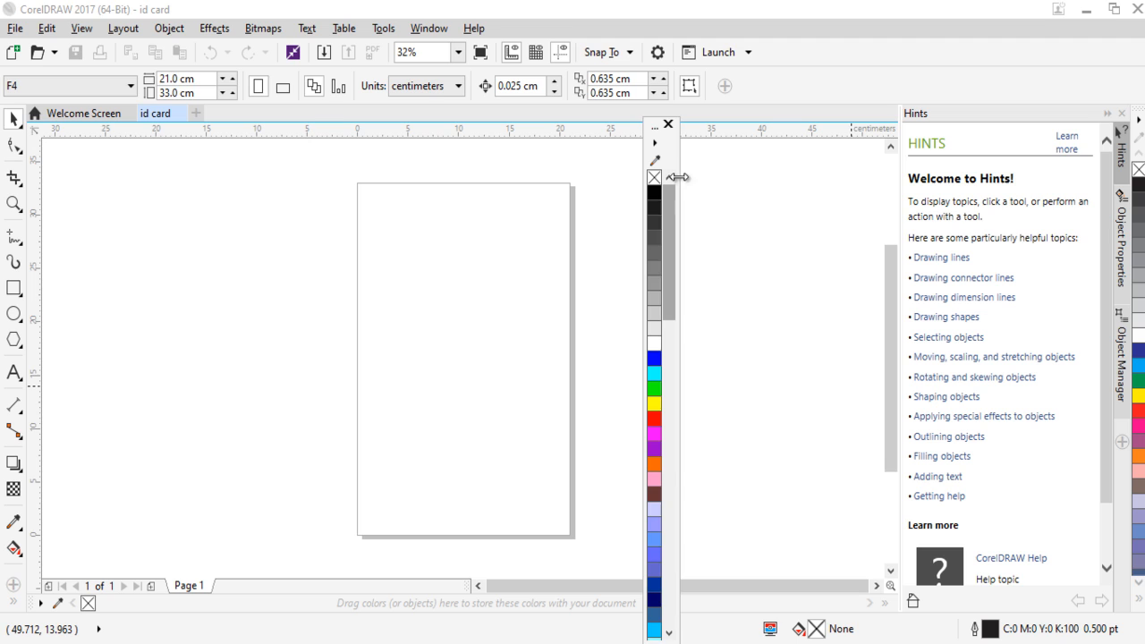
pyautogui.click(667, 125)
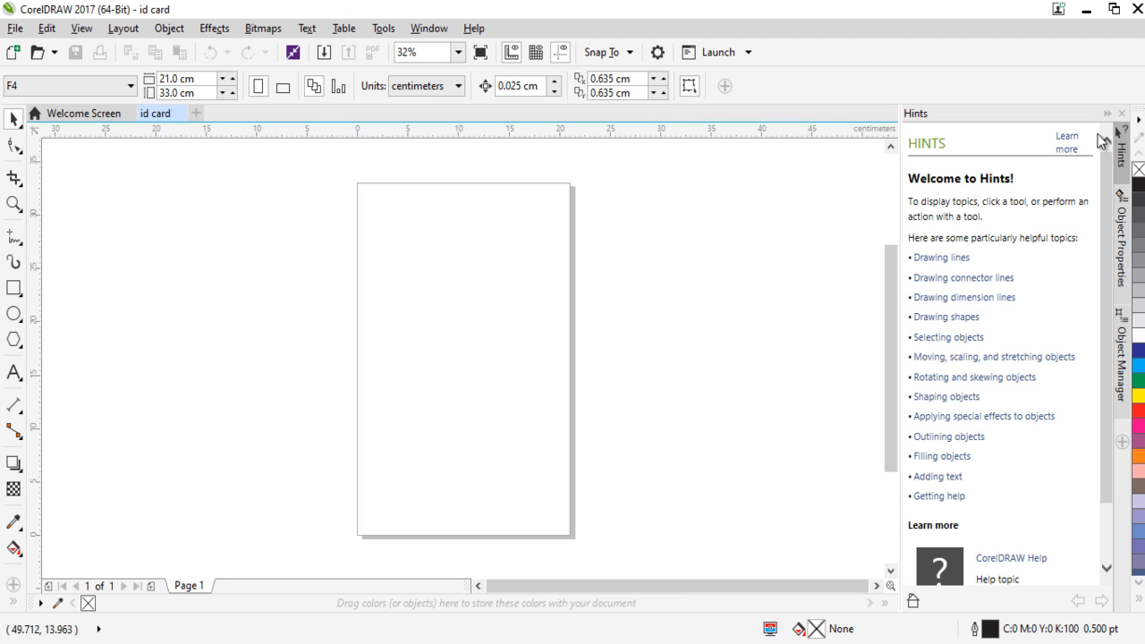
# Close the default color palette and dock the CMYK palette in its place.
pyautogui.moveTo(1137, 119); pyautogui.dragTo(678, 128)
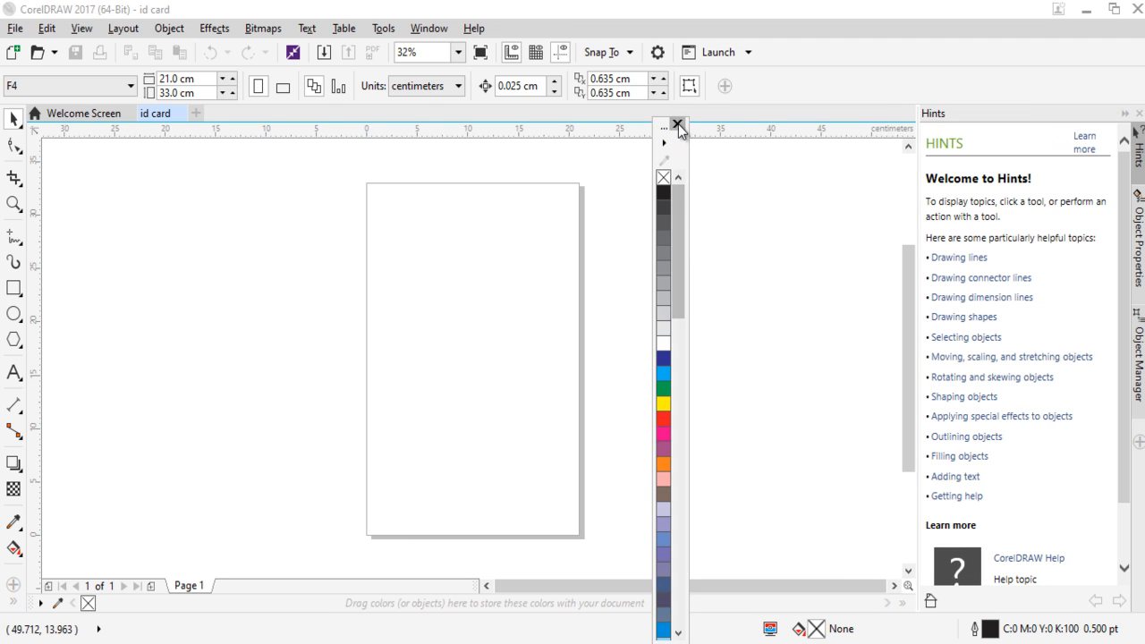
pyautogui.click(679, 128)
pyautogui.click(429, 27)
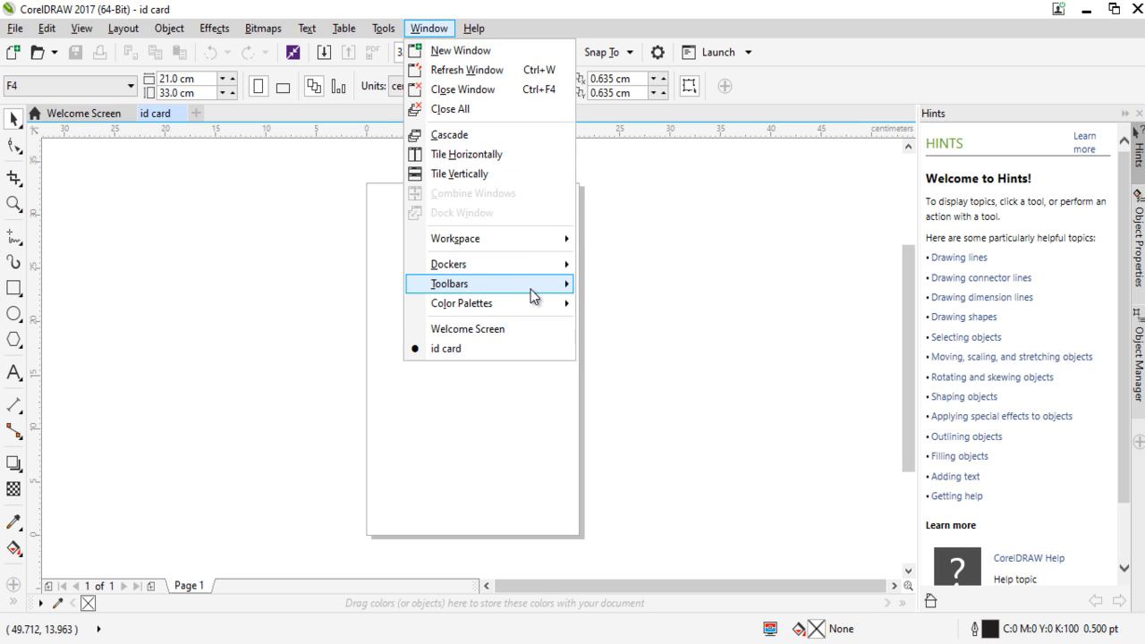
pyautogui.moveTo(537, 303)
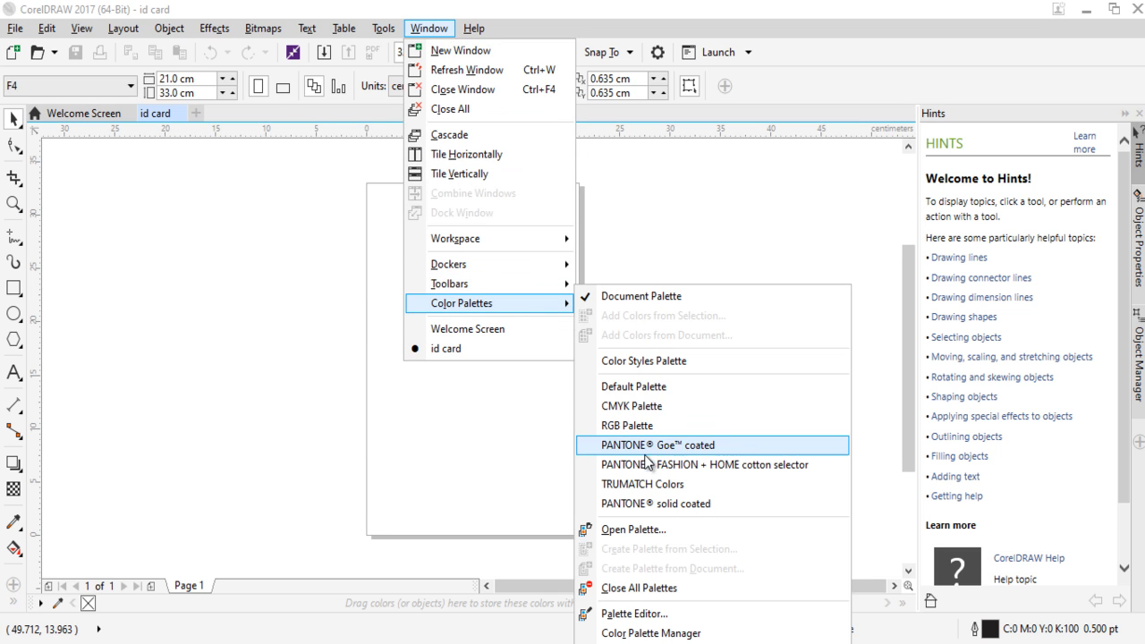
pyautogui.click(665, 405)
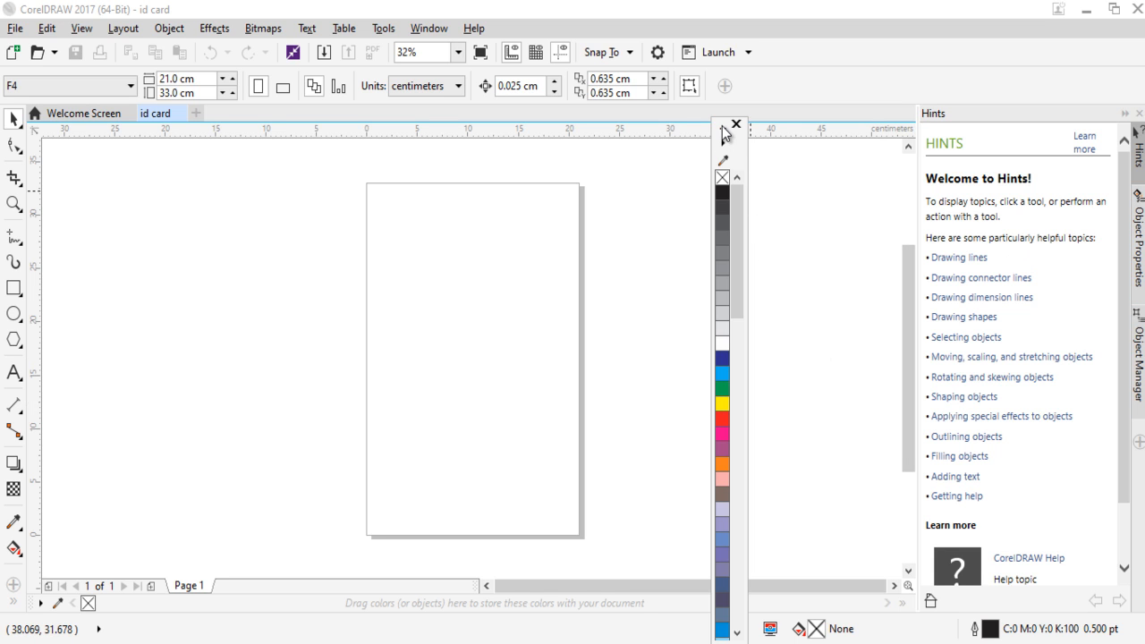
pyautogui.moveTo(735, 132); pyautogui.dragTo(1136, 152)
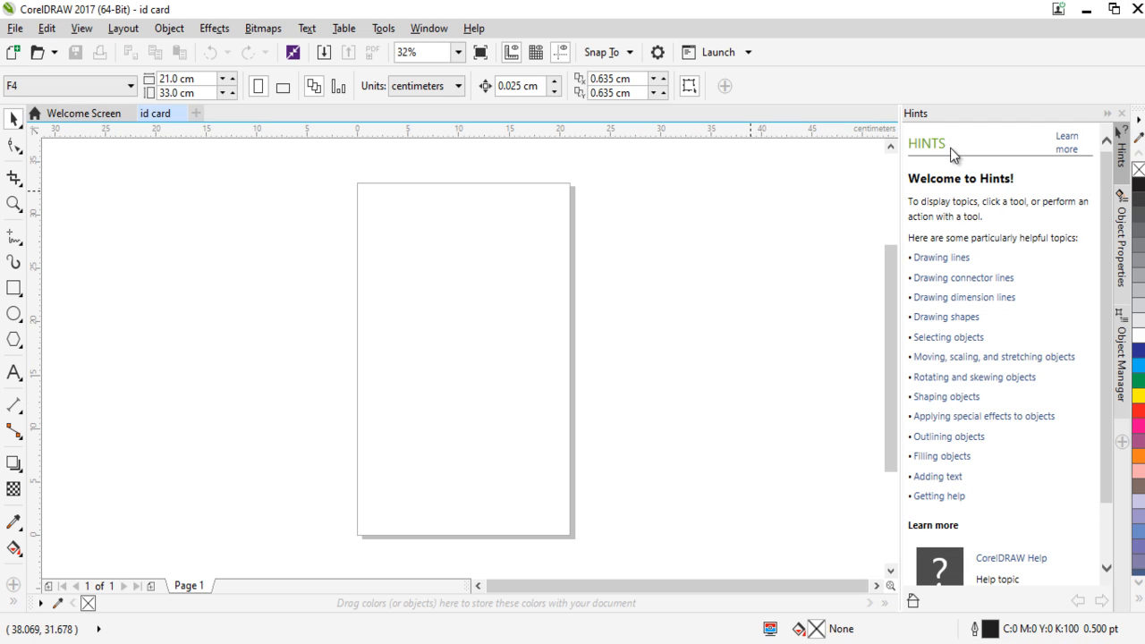
pyautogui.rightClick(15, 119)
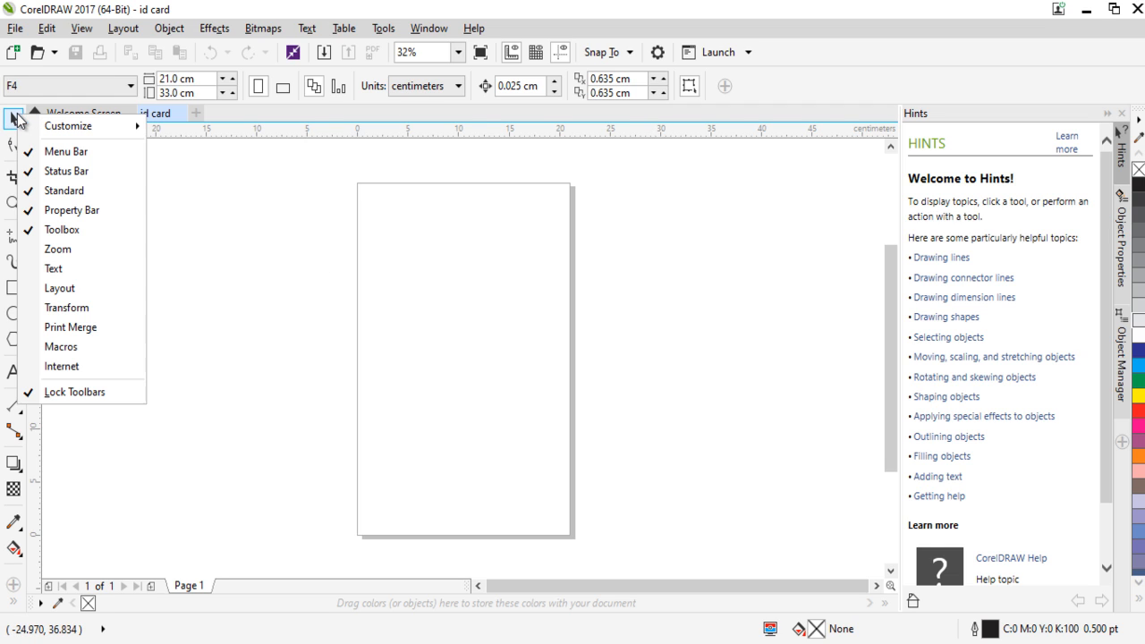
pyautogui.click(305, 209)
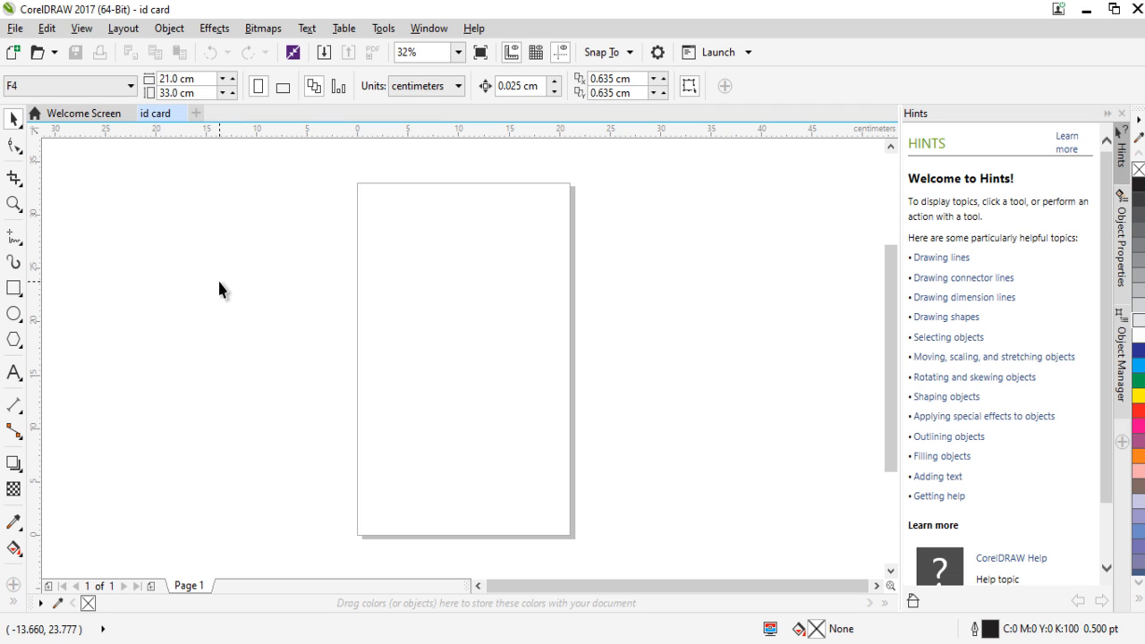
# Activate the Freehand tool from the group of curve drawing tools.
pyautogui.rightClick(17, 240)
pyautogui.click(15, 231)
pyautogui.click(20, 242)
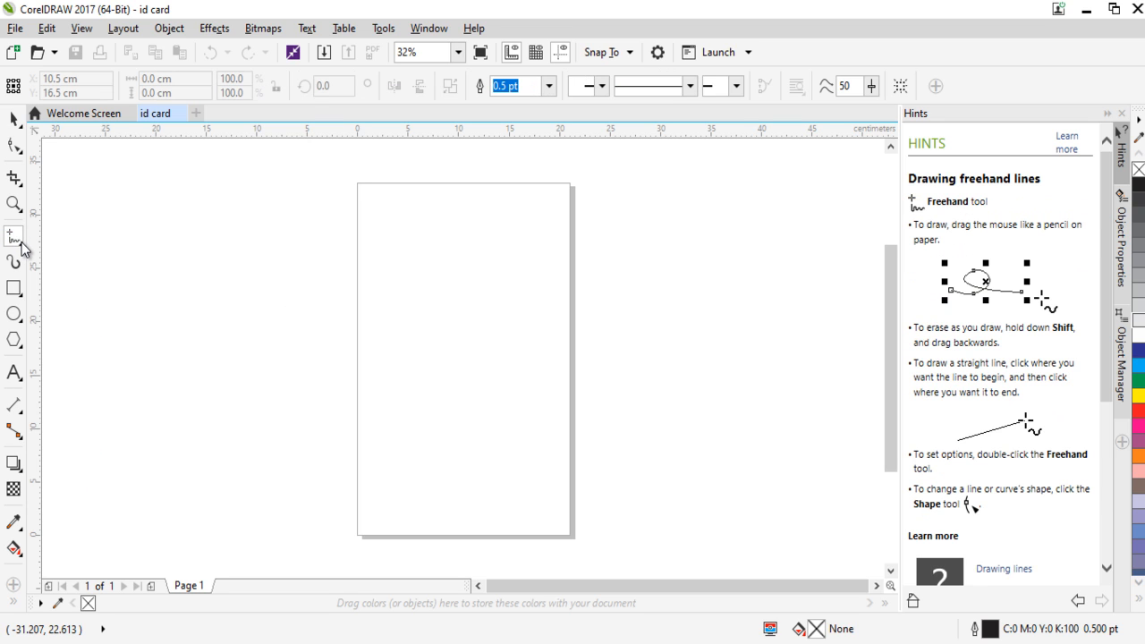
pyautogui.click(21, 245)
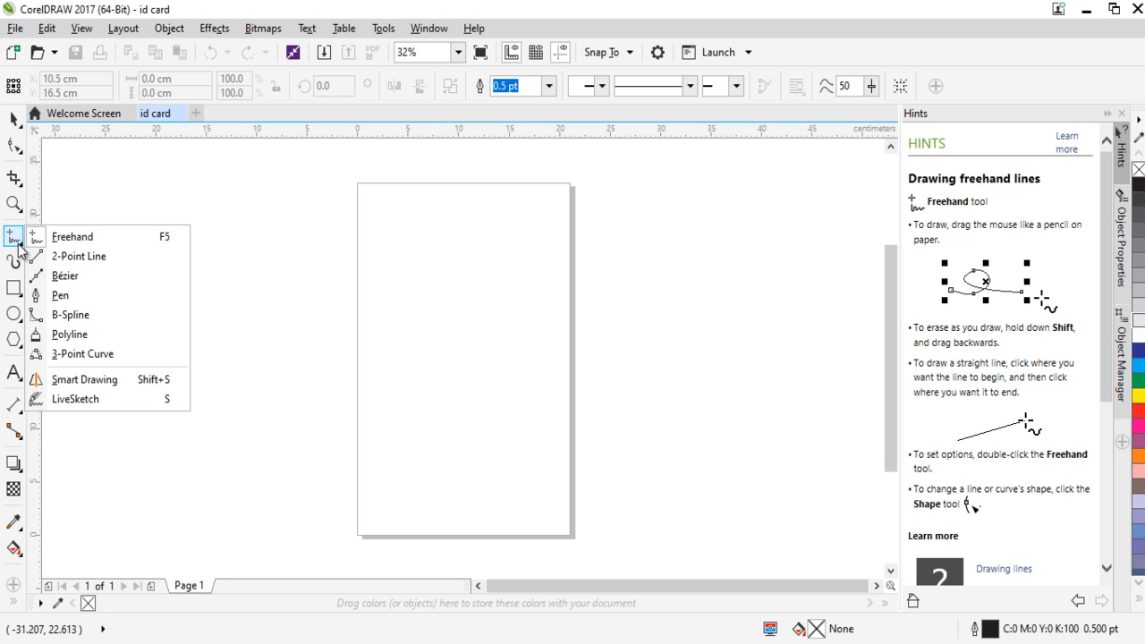
pyautogui.click(69, 239)
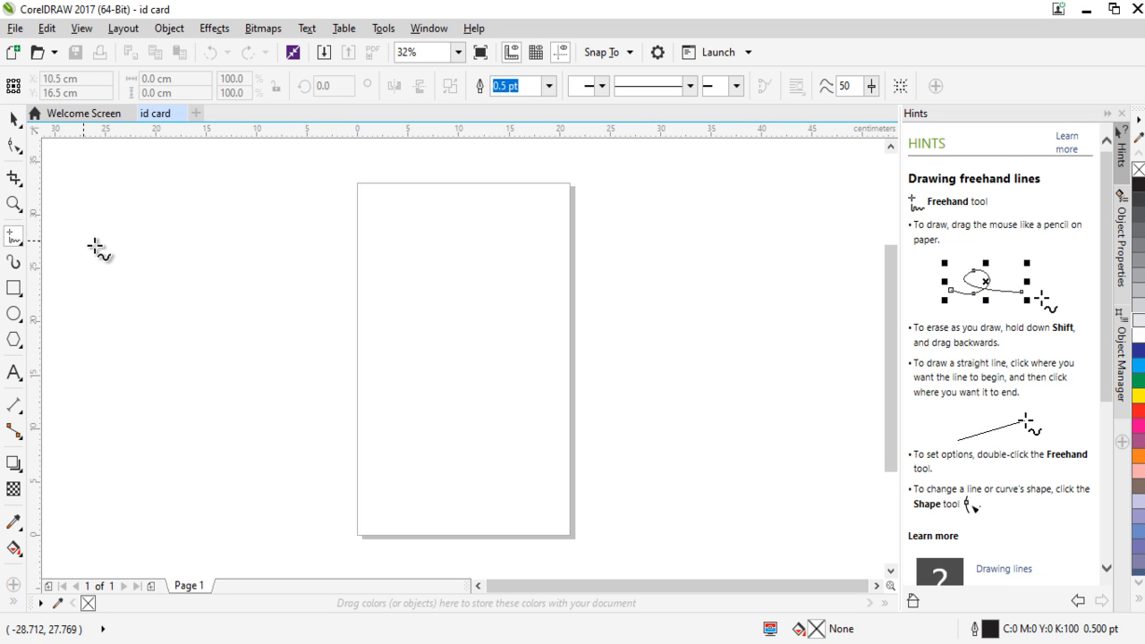
# Sketch two straight lines and three short curved strokes across the page and the empty area beside it with the Freehand tool.
pyautogui.click(324, 274)
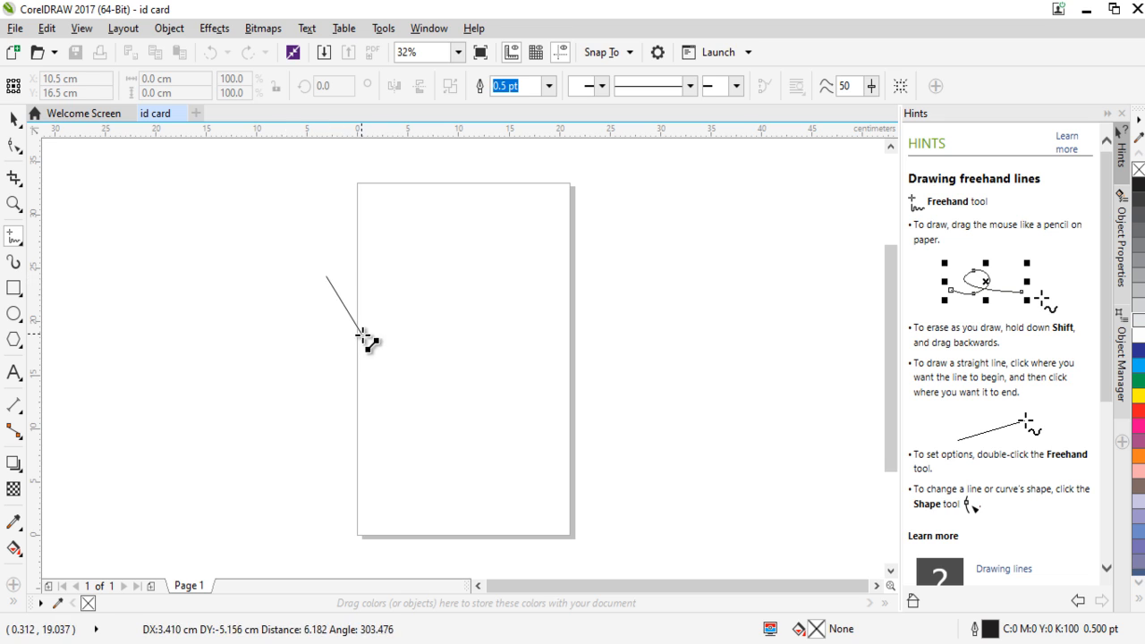
pyautogui.click(379, 355)
pyautogui.moveTo(418, 342); pyautogui.dragTo(418, 341)
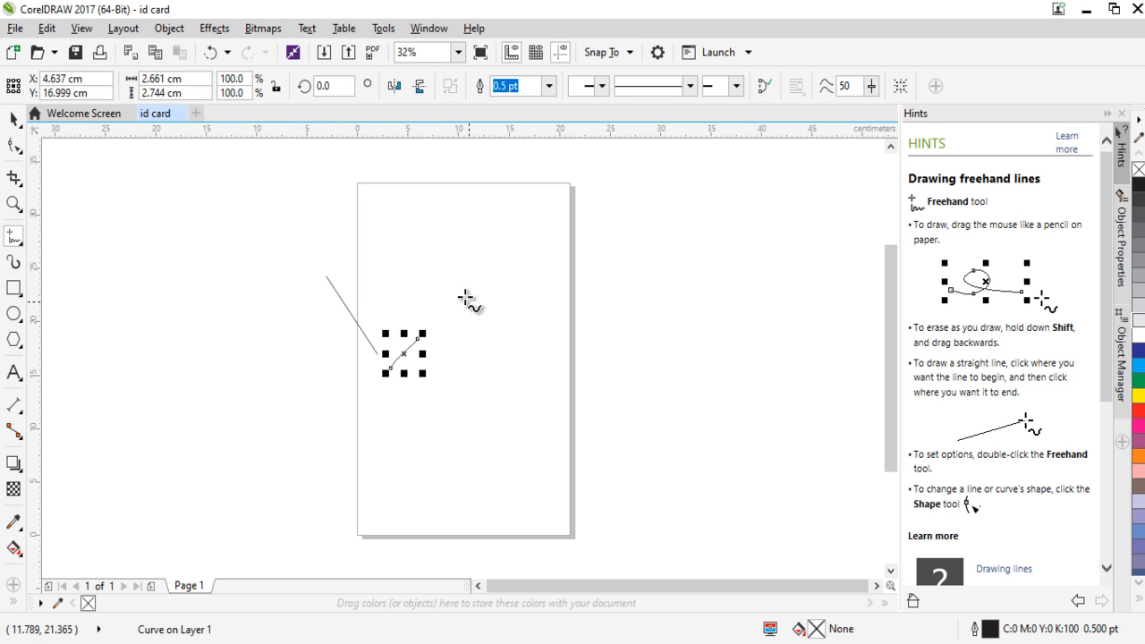
pyautogui.click(525, 318)
pyautogui.click(415, 271)
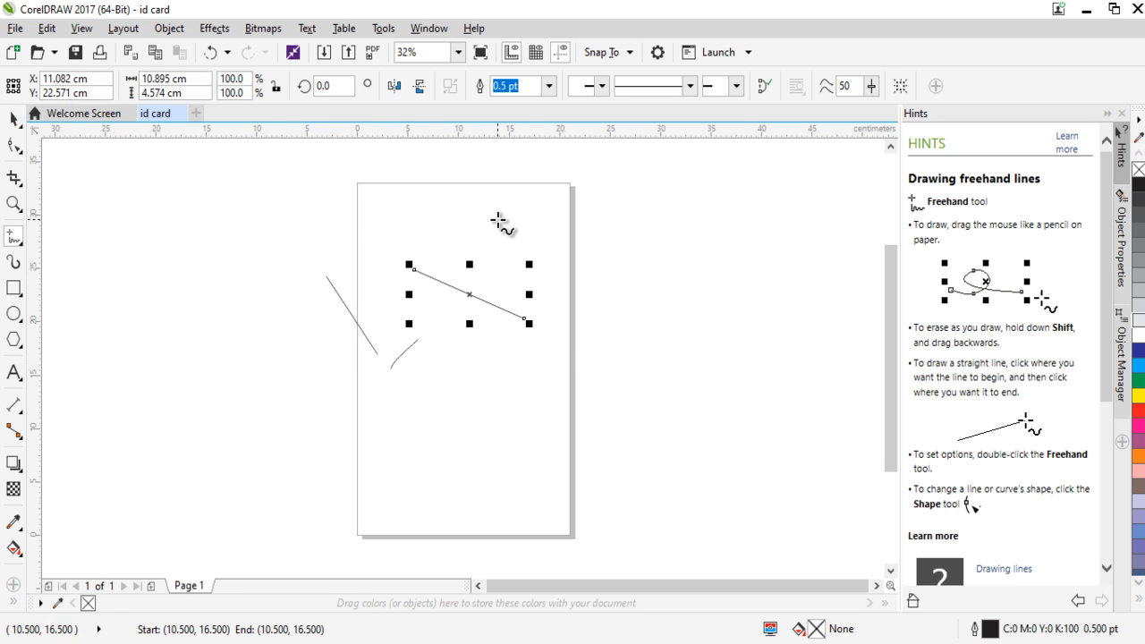
pyautogui.moveTo(246, 209); pyautogui.dragTo(251, 208)
pyautogui.moveTo(173, 323); pyautogui.dragTo(271, 427)
# Draw three straight freehand lines: about 13.8 cm wide low on the page, about 15.8 cm high beside it, and about 33.3 cm wide across it.
pyautogui.click(368, 470)
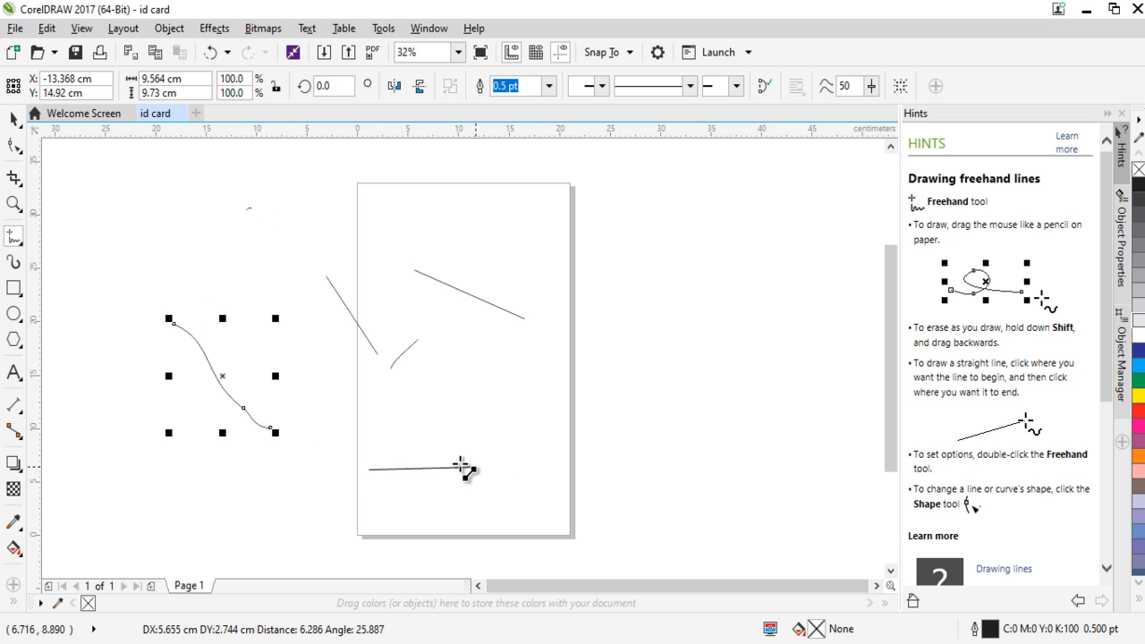
pyautogui.click(511, 384)
pyautogui.click(681, 249)
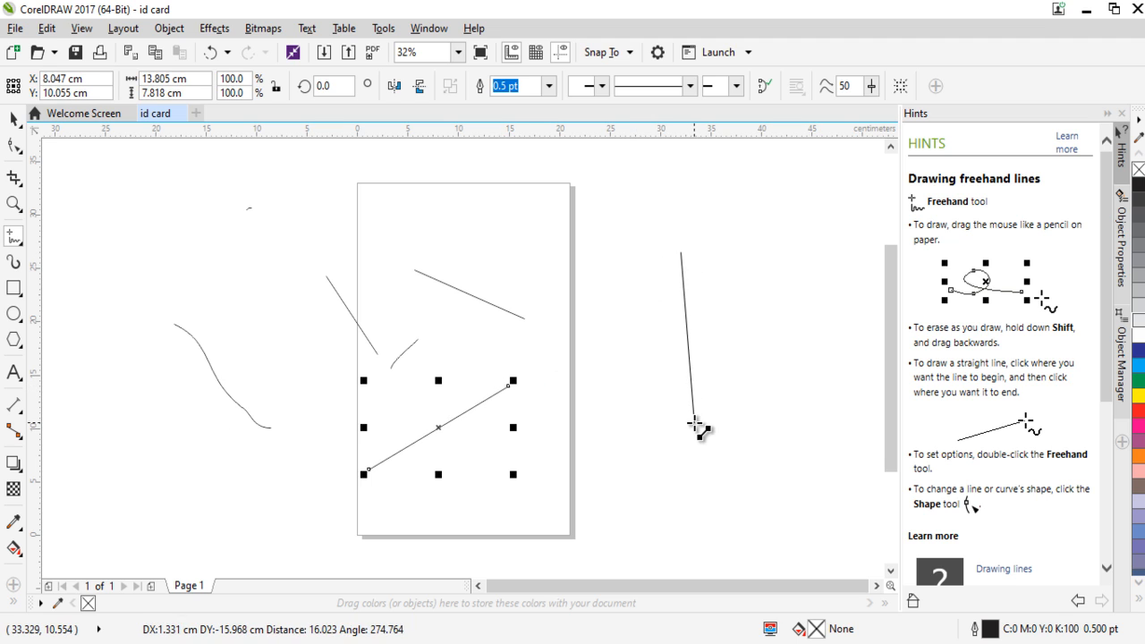
pyautogui.click(695, 426)
pyautogui.click(605, 318)
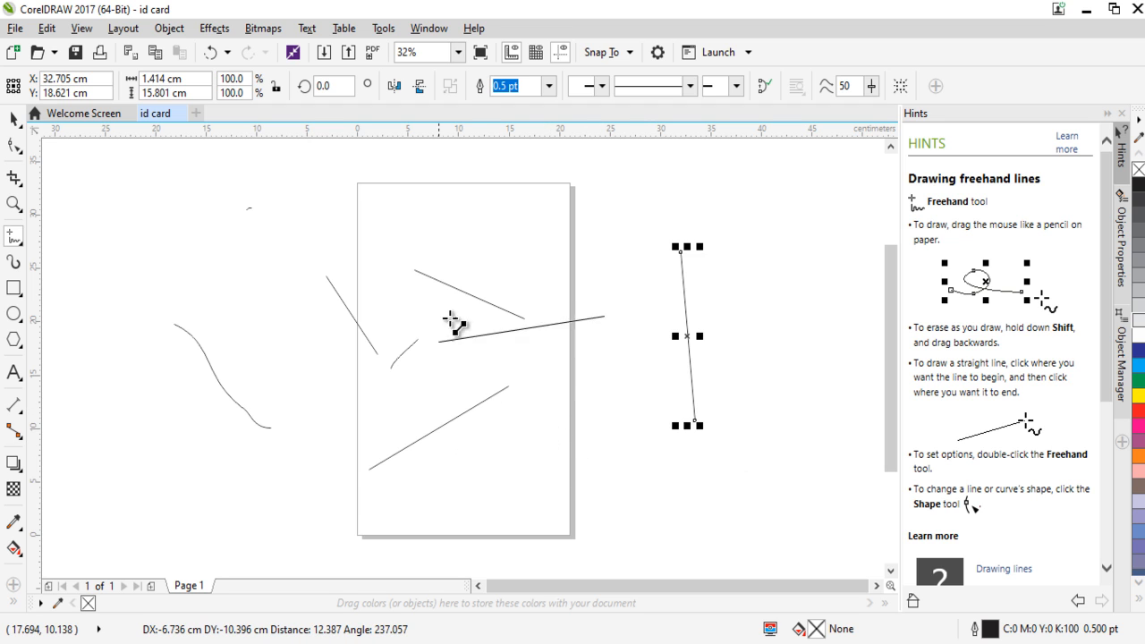
pyautogui.scroll(1, 626, 403)
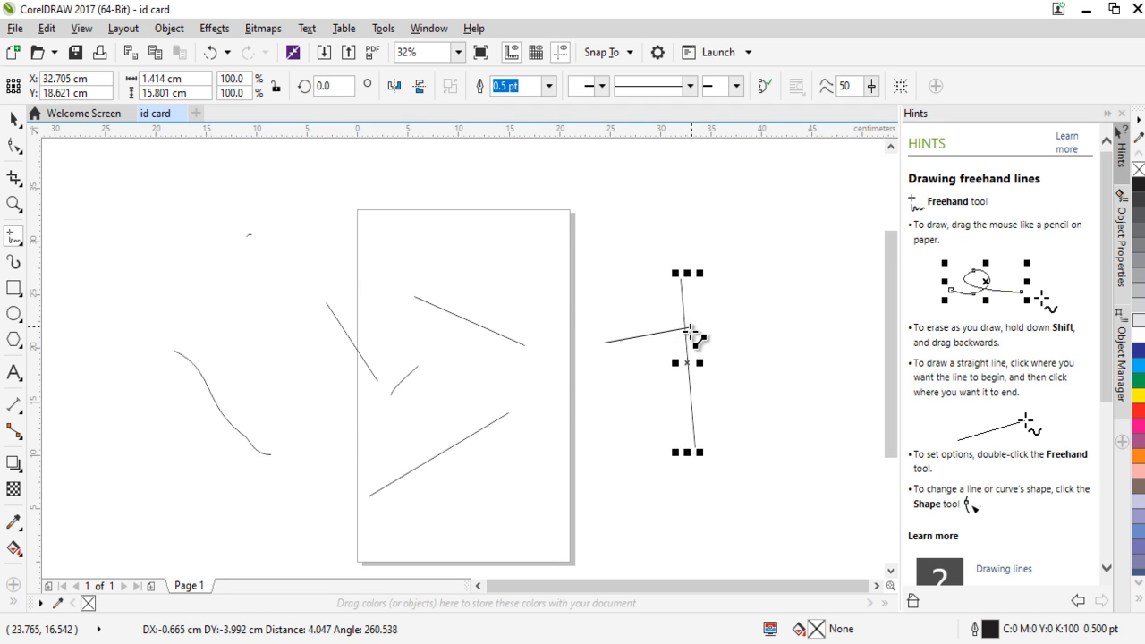
pyautogui.click(266, 231)
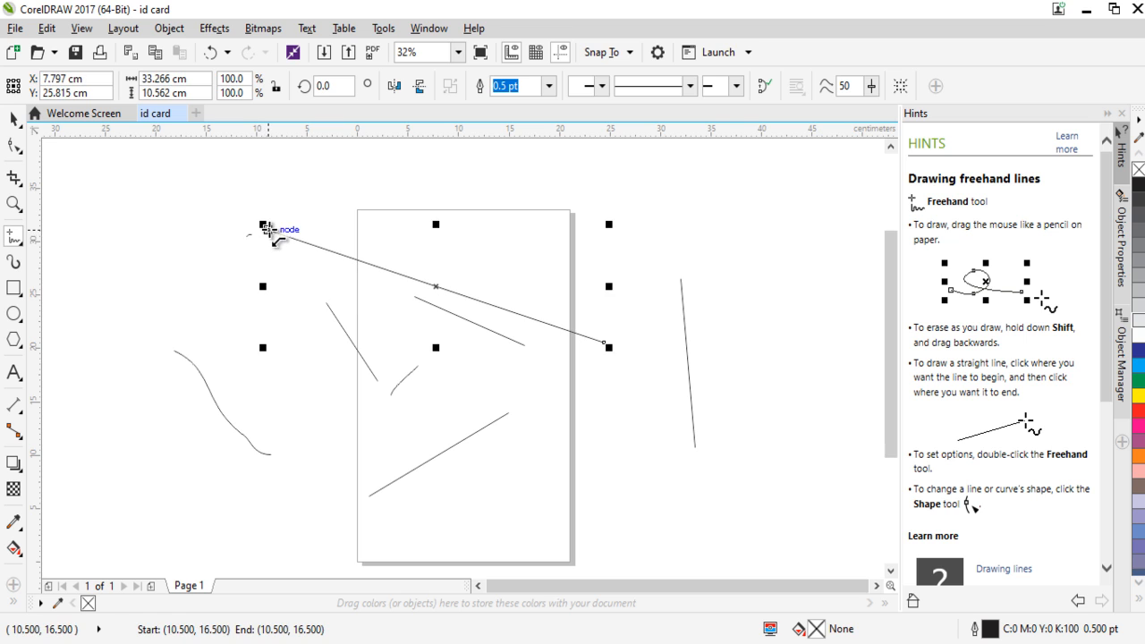
# Select all the freehand lines and curves in the drawing and delete them.
pyautogui.click(10, 121)
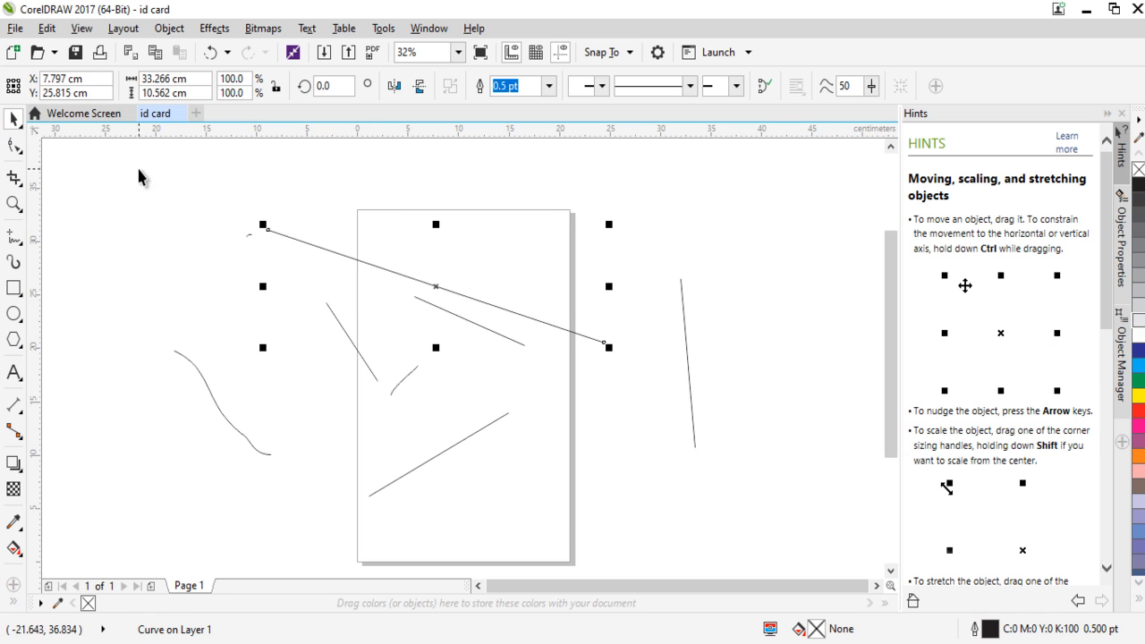
pyautogui.moveTo(134, 153); pyautogui.dragTo(804, 558)
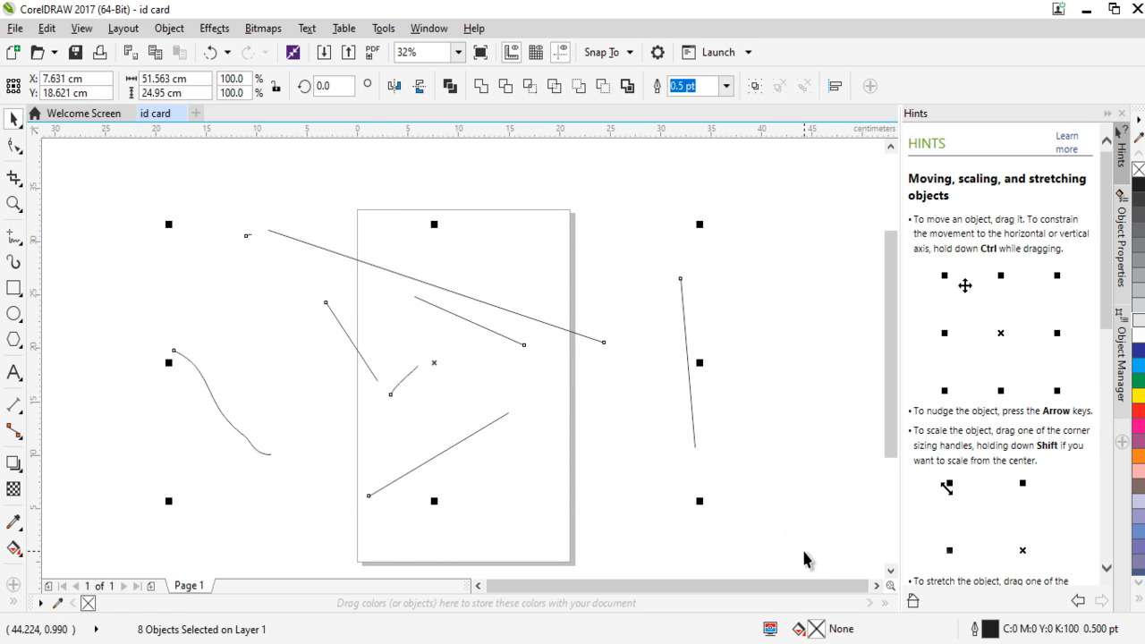
pyautogui.press('Delete')
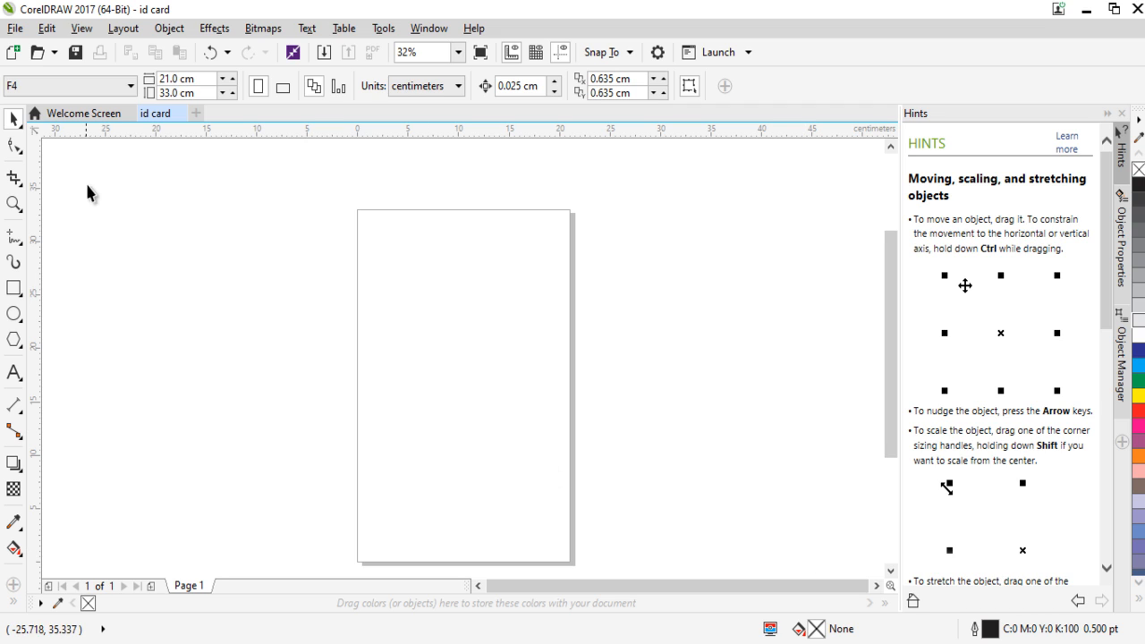
# Draw a first set of scattered straight lines on and beside the page with the 2-Point Line tool.
pyautogui.click(23, 247)
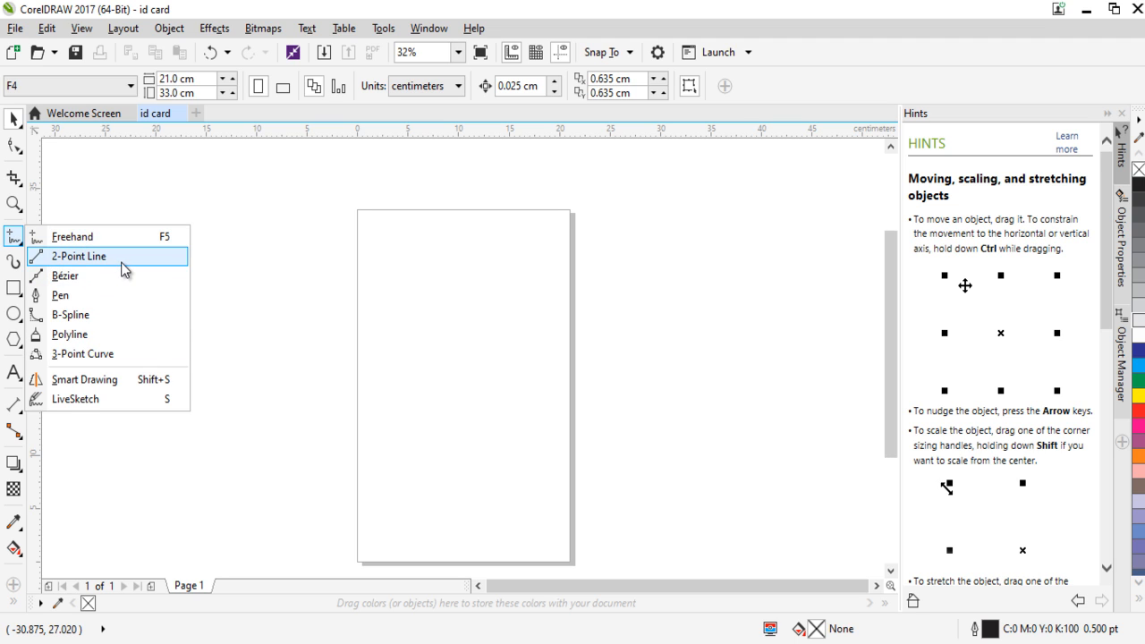
pyautogui.click(122, 261)
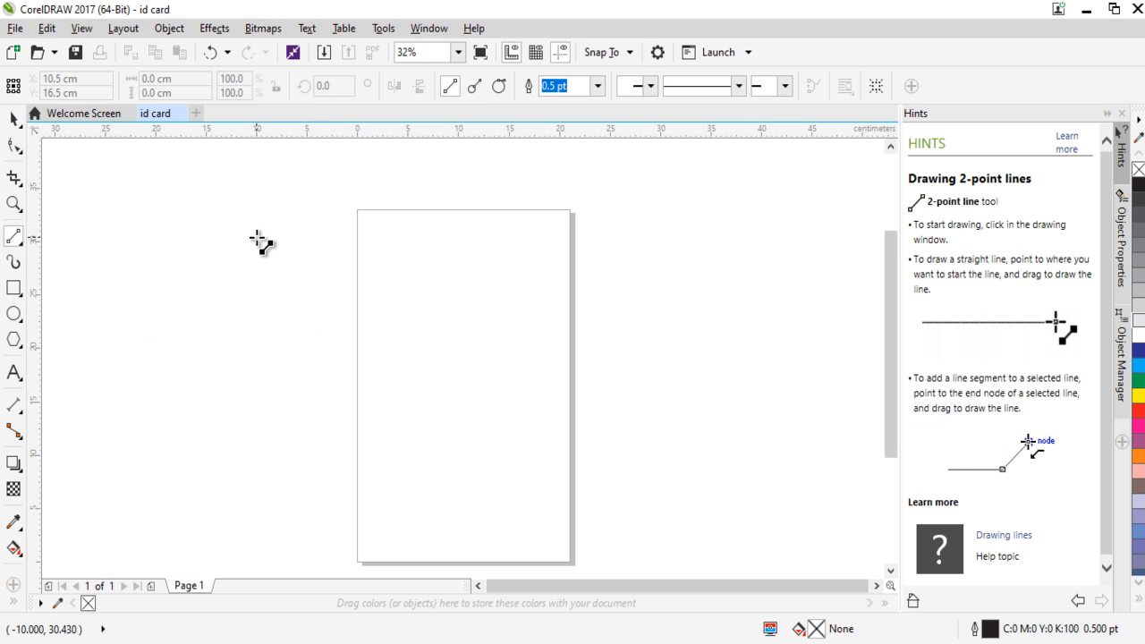
pyautogui.moveTo(257, 239); pyautogui.dragTo(261, 240)
pyautogui.click(523, 261)
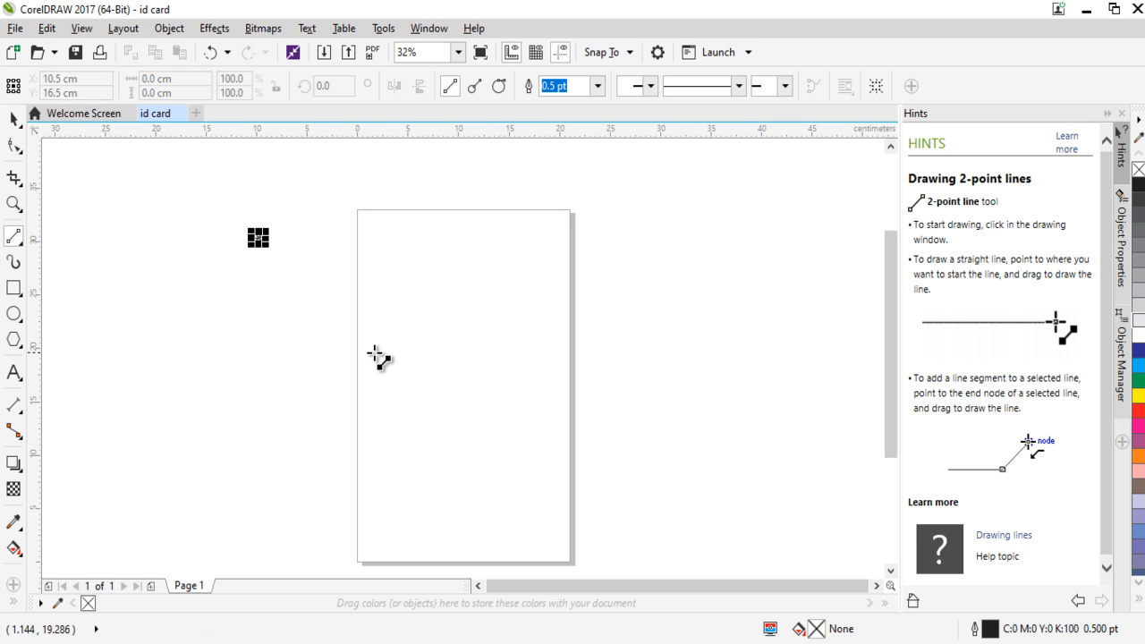
pyautogui.moveTo(387, 341); pyautogui.dragTo(451, 320)
pyautogui.moveTo(523, 322); pyautogui.dragTo(526, 335)
pyautogui.moveTo(512, 409); pyautogui.dragTo(412, 409)
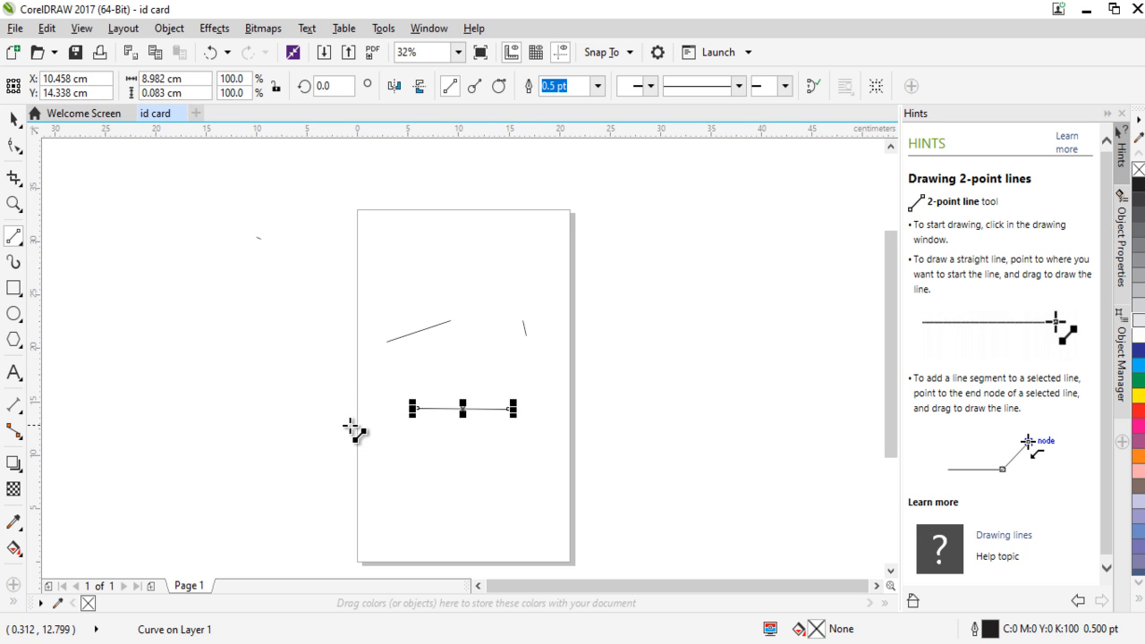
pyautogui.moveTo(343, 421); pyautogui.dragTo(257, 368)
pyautogui.click(293, 262)
pyautogui.moveTo(447, 264); pyautogui.dragTo(320, 326)
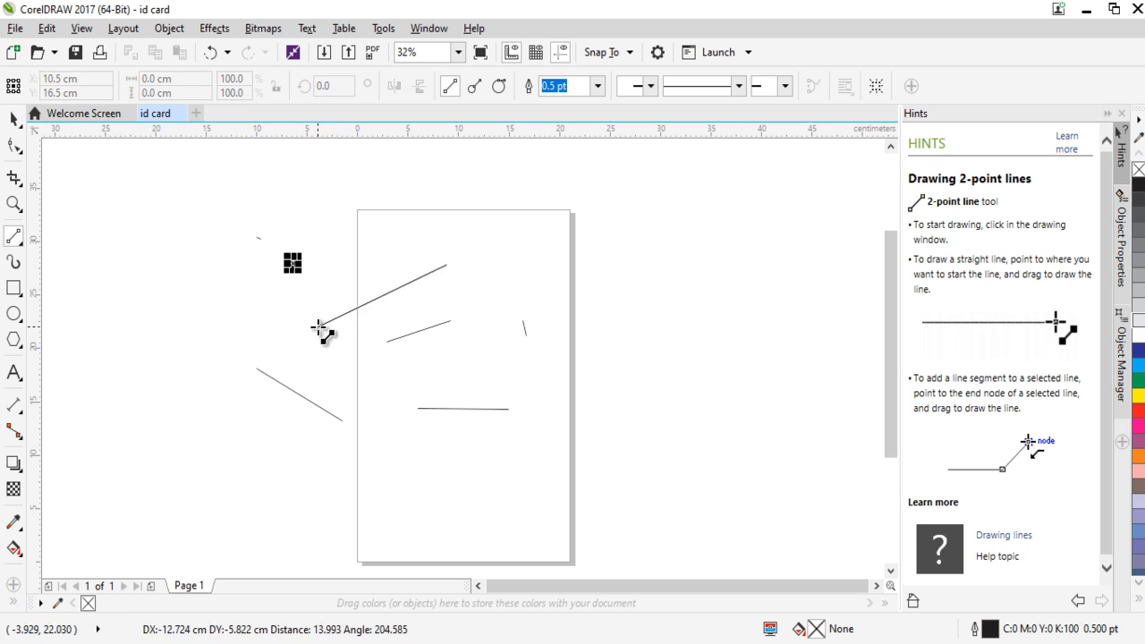
# Draw more straight 2-point lines at various angles across the page, above it and on both sides.
pyautogui.moveTo(366, 400); pyautogui.dragTo(437, 354)
pyautogui.moveTo(574, 382); pyautogui.dragTo(601, 307)
pyautogui.moveTo(595, 239); pyautogui.dragTo(333, 203)
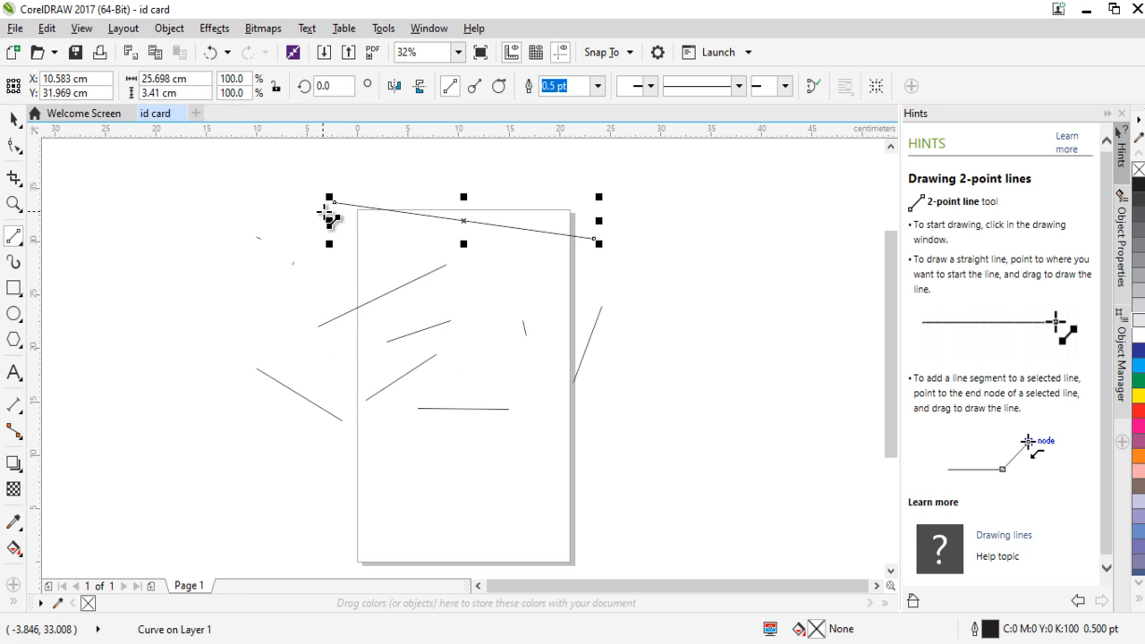
pyautogui.moveTo(294, 239); pyautogui.dragTo(174, 320)
pyautogui.moveTo(173, 409); pyautogui.dragTo(240, 488)
pyautogui.moveTo(285, 487); pyautogui.dragTo(349, 471)
pyautogui.moveTo(423, 493); pyautogui.dragTo(471, 493)
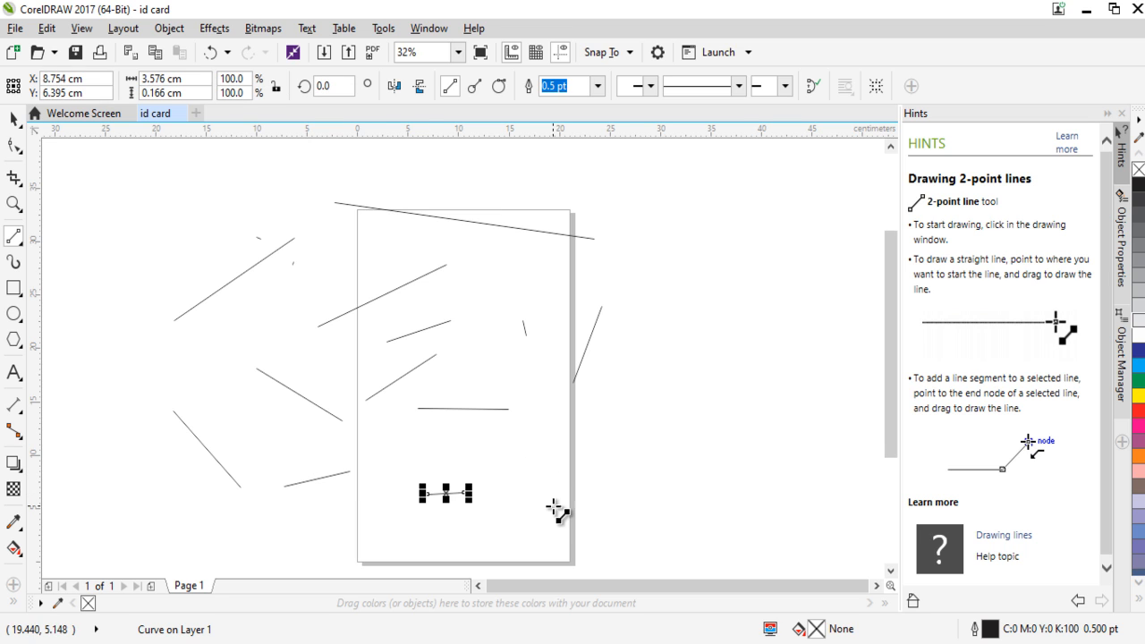
pyautogui.moveTo(607, 464); pyautogui.dragTo(631, 371)
pyautogui.moveTo(799, 420)
pyautogui.mouseDown()
pyautogui.moveTo(645, 248)
pyautogui.moveTo(528, 212)
pyautogui.mouseUp()
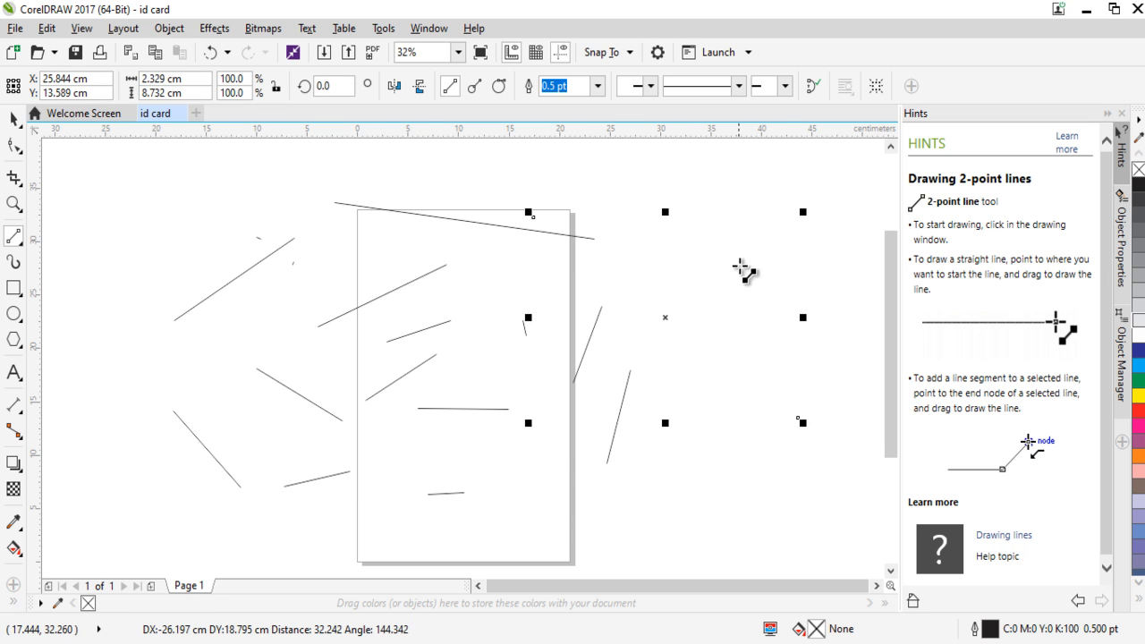
pyautogui.moveTo(723, 264); pyautogui.dragTo(463, 409)
pyautogui.moveTo(433, 177)
pyautogui.mouseDown()
pyautogui.moveTo(289, 218)
pyautogui.moveTo(117, 212)
pyautogui.moveTo(329, 271)
pyautogui.mouseUp()
# Select every 2-point line in the drawing and delete them all.
pyautogui.click(14, 119)
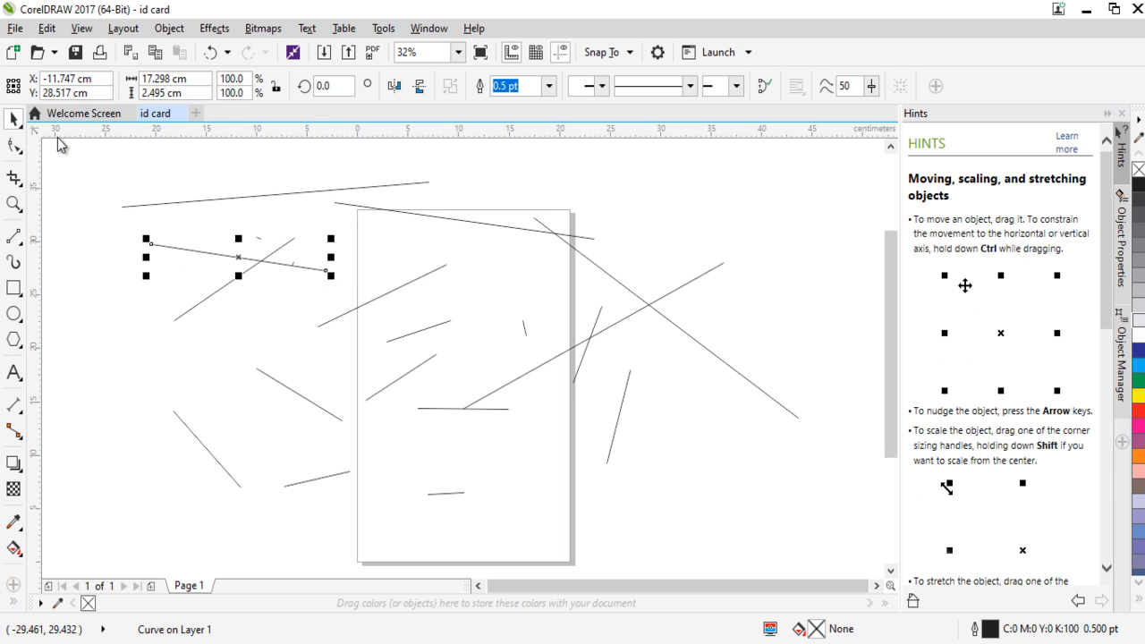
pyautogui.moveTo(59, 145); pyautogui.dragTo(824, 547)
pyautogui.press('Delete')
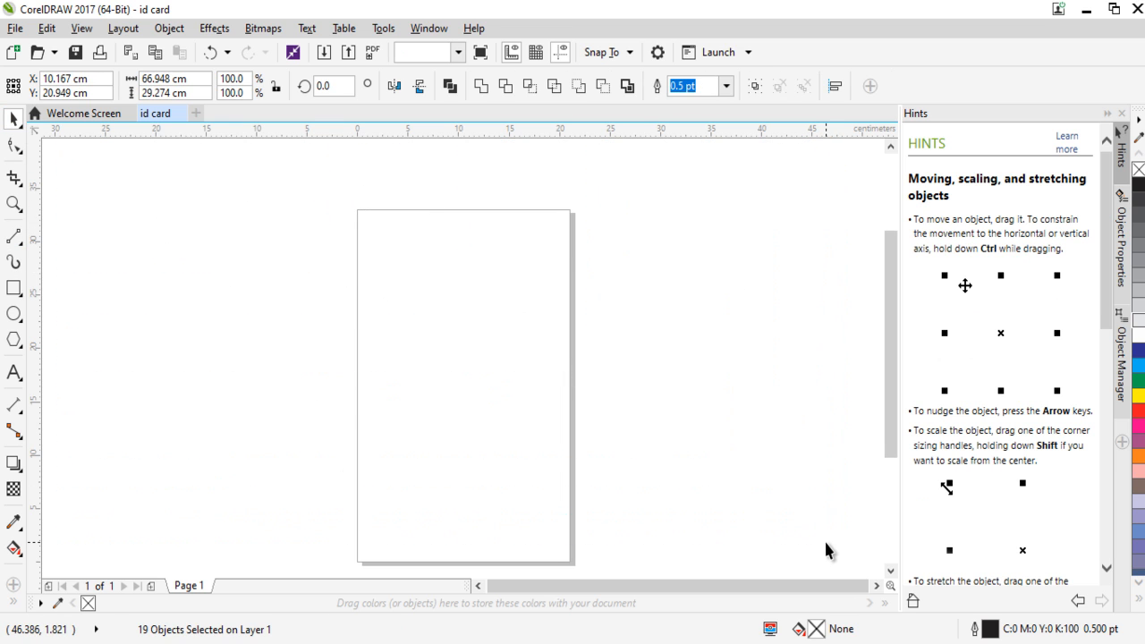
pyautogui.click(22, 243)
pyautogui.rightClick(22, 243)
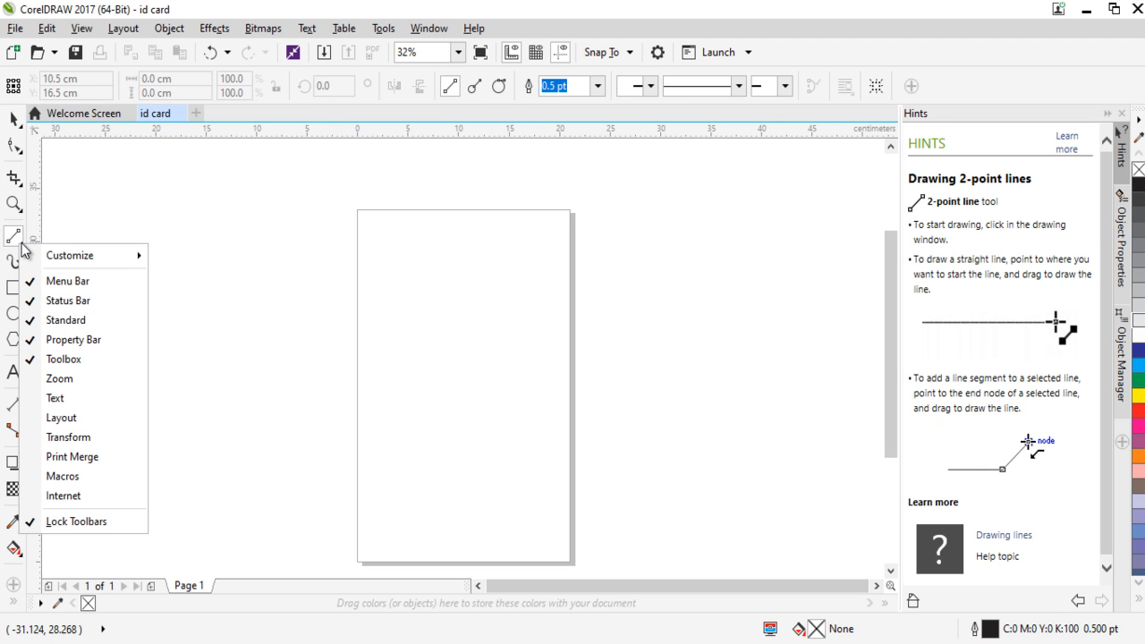
pyautogui.press('Escape')
# Draw a closed four-sided shape about 21 by 16.2 cm with the Freehand tool, starting each segment on the previous node.
pyautogui.click(21, 244)
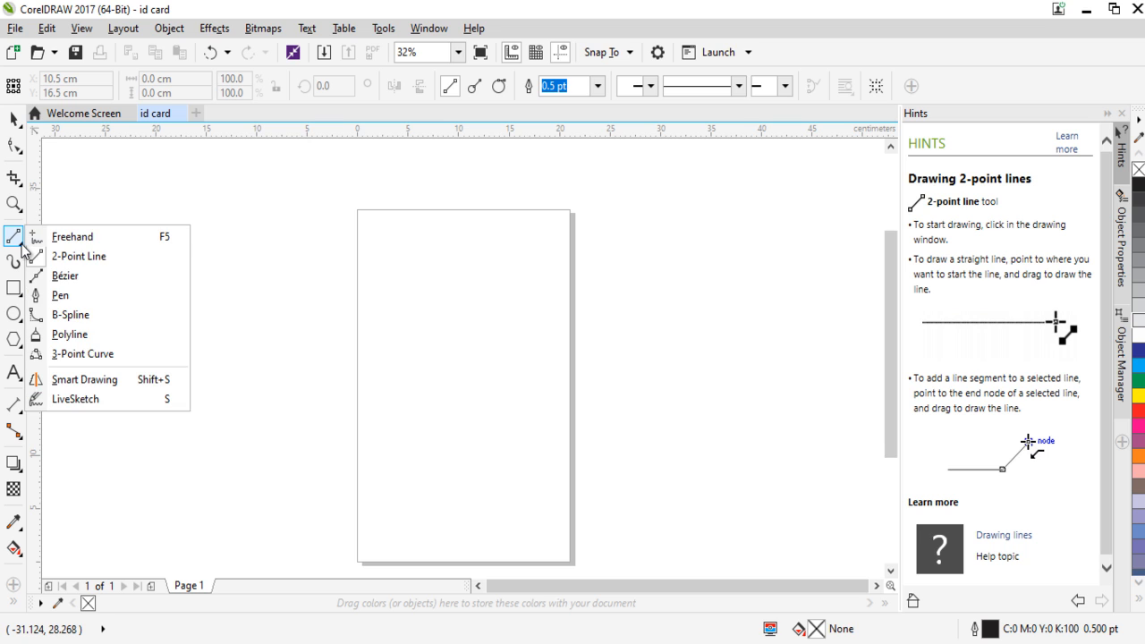
pyautogui.click(79, 237)
pyautogui.moveTo(260, 318); pyautogui.dragTo(268, 329)
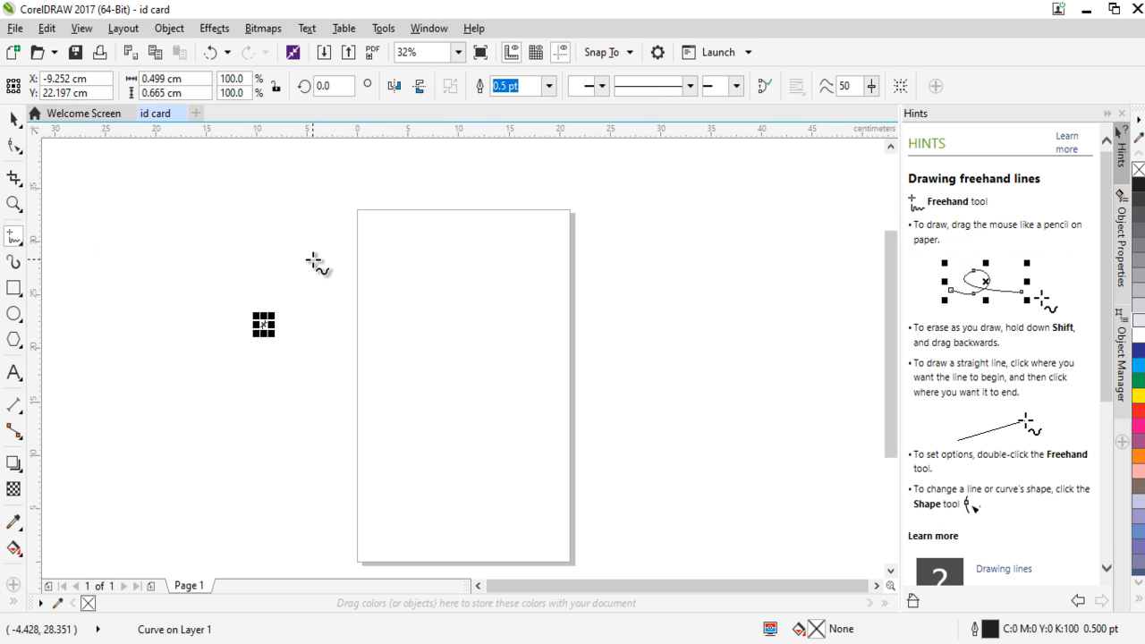
pyautogui.click(313, 261)
pyautogui.click(489, 224)
pyautogui.click(489, 224)
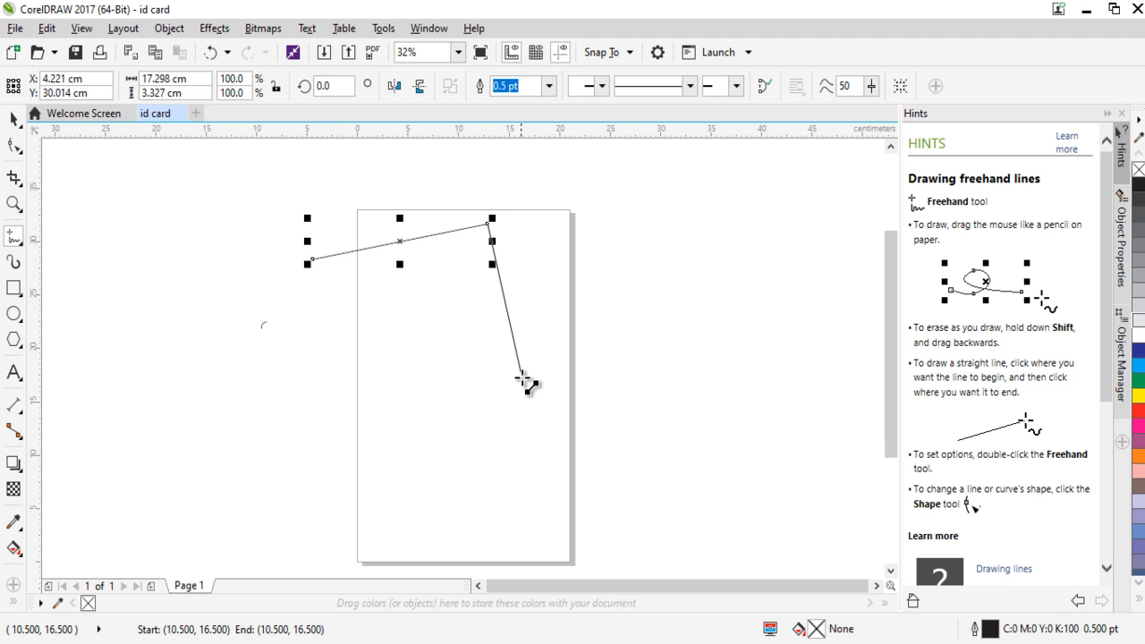
pyautogui.click(523, 395)
pyautogui.click(524, 396)
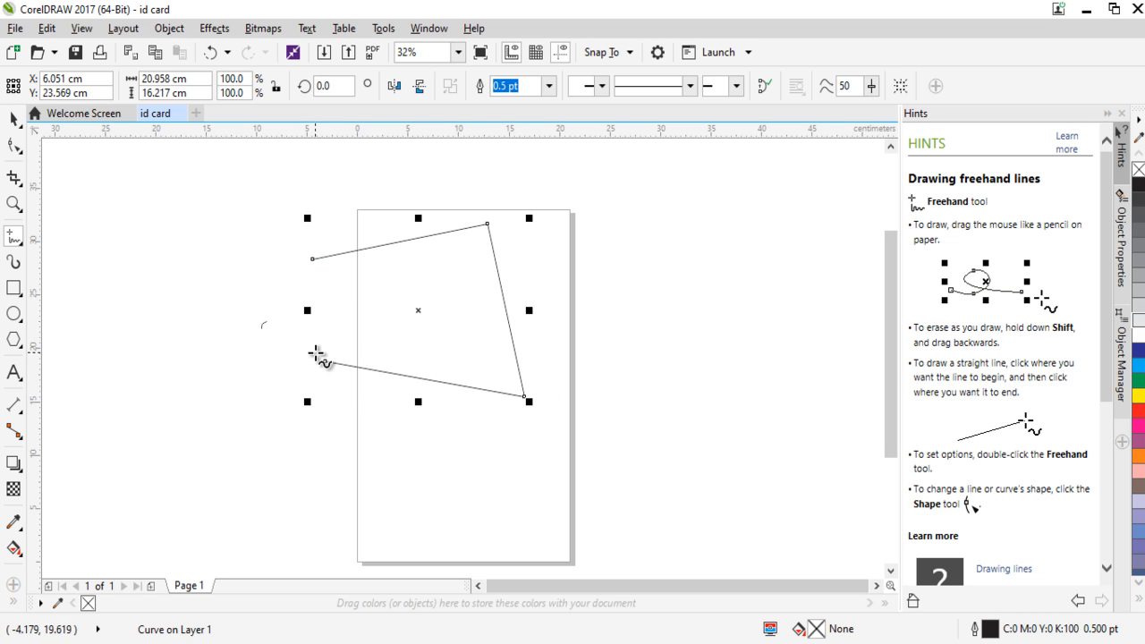
pyautogui.click(323, 361)
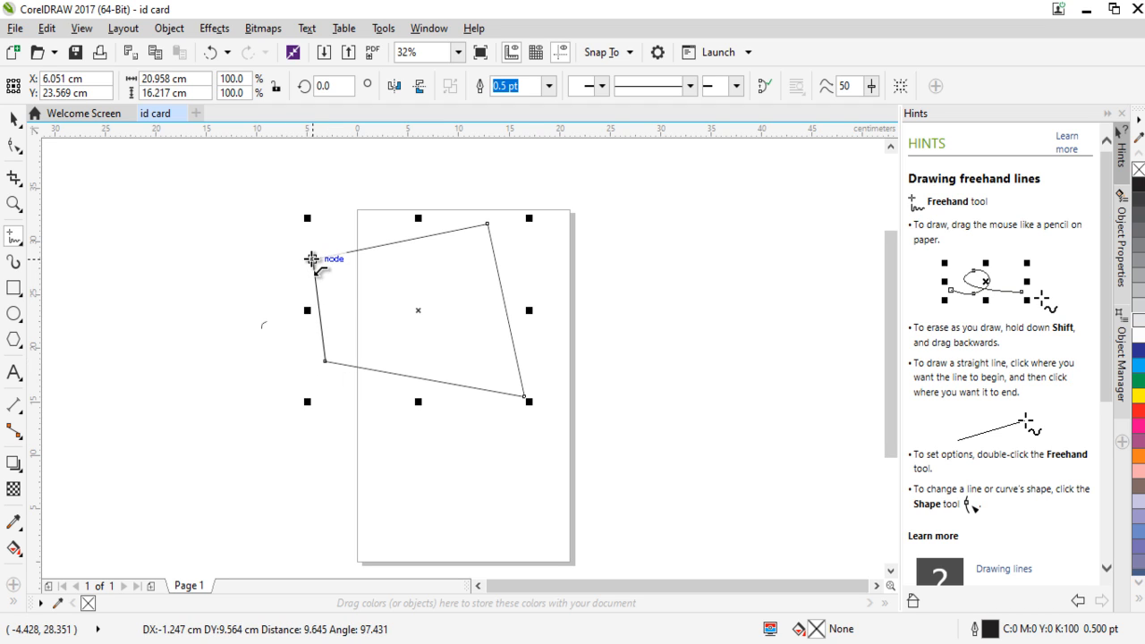
pyautogui.click(313, 258)
# Move the four-sided shape further onto the page, centering it at about X 14.4 cm, Y 18.7 cm.
pyautogui.click(13, 117)
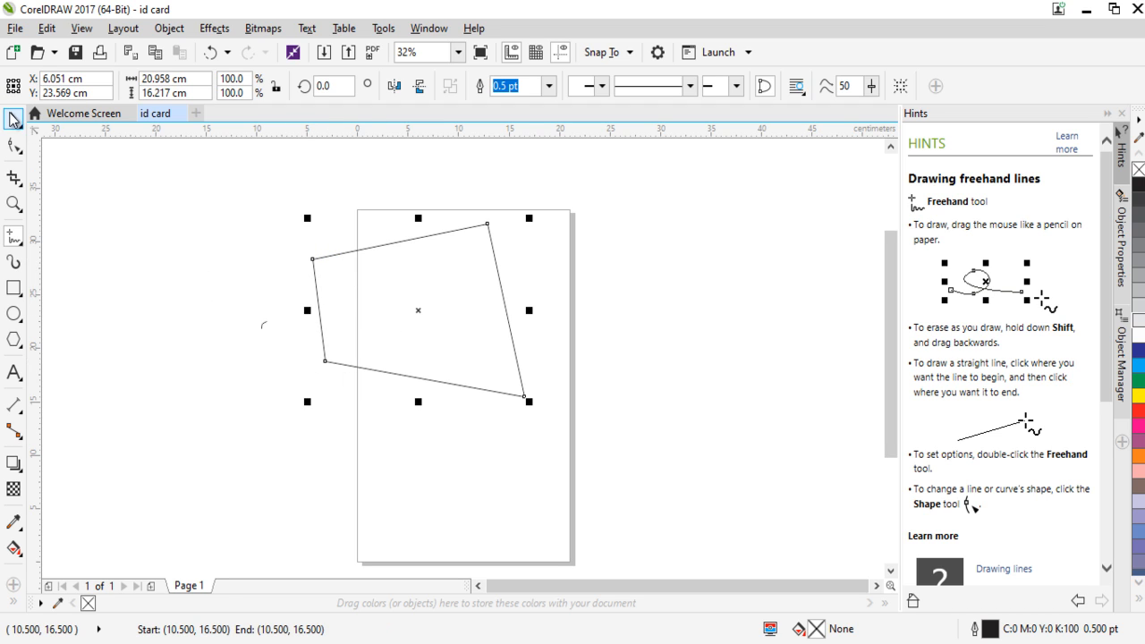
pyautogui.click(465, 372)
pyautogui.click(13, 119)
pyautogui.moveTo(358, 254); pyautogui.dragTo(443, 305)
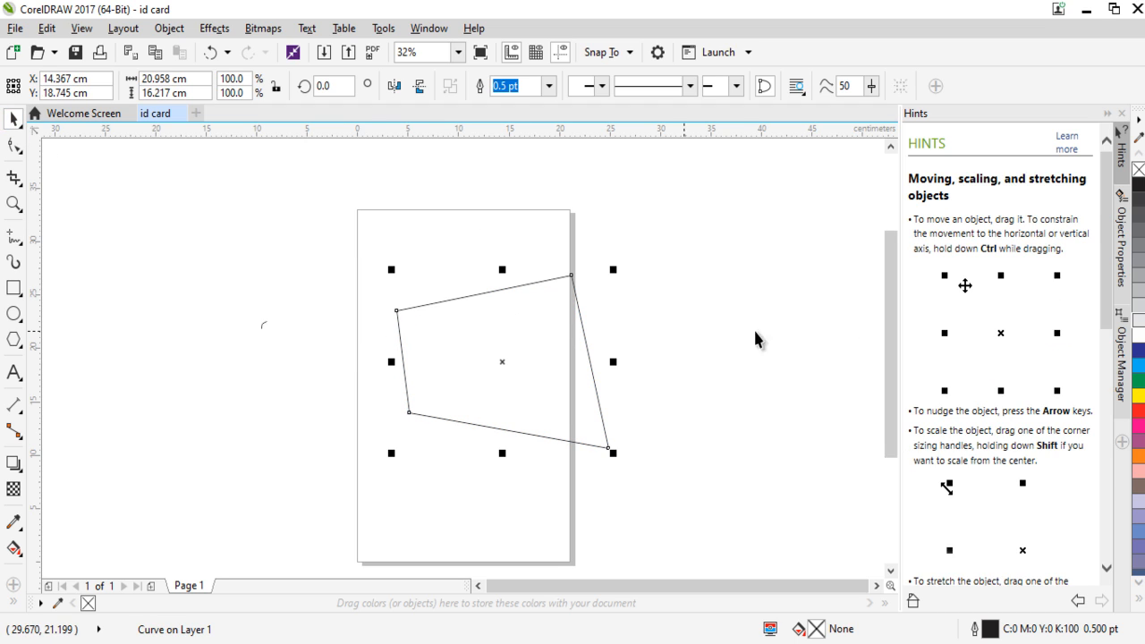
# Try gray, blue, magenta, red and pink fills on the four-sided shape, ending with orange (C:0 M:60 Y:100 K:0).
pyautogui.click(1139, 310)
pyautogui.click(1139, 365)
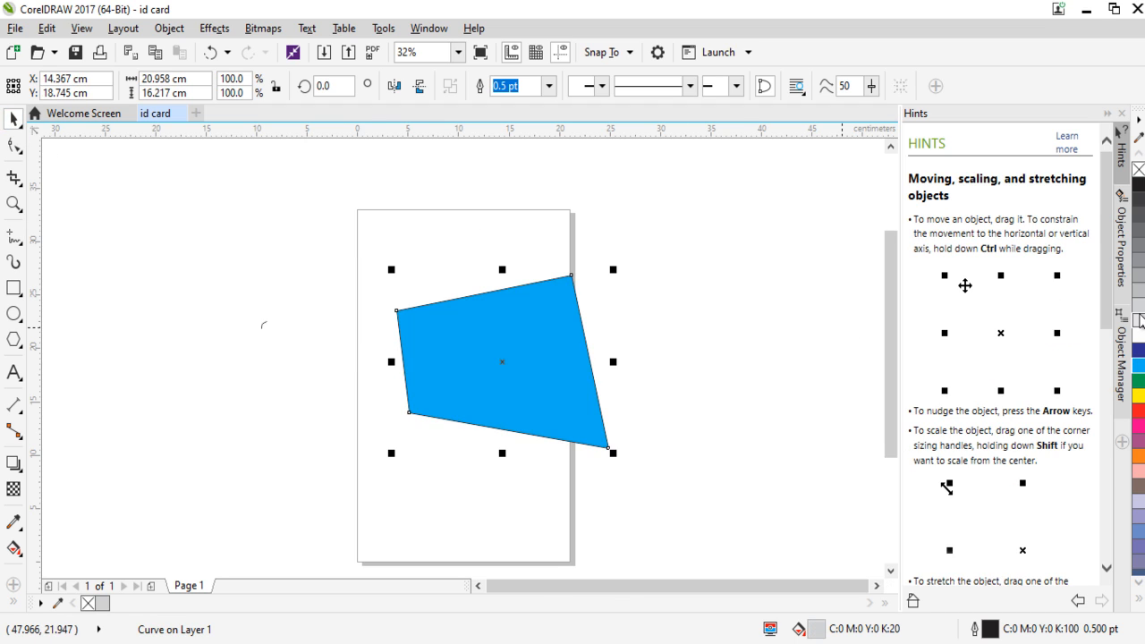
pyautogui.click(1139, 310)
pyautogui.click(1139, 350)
pyautogui.click(1139, 421)
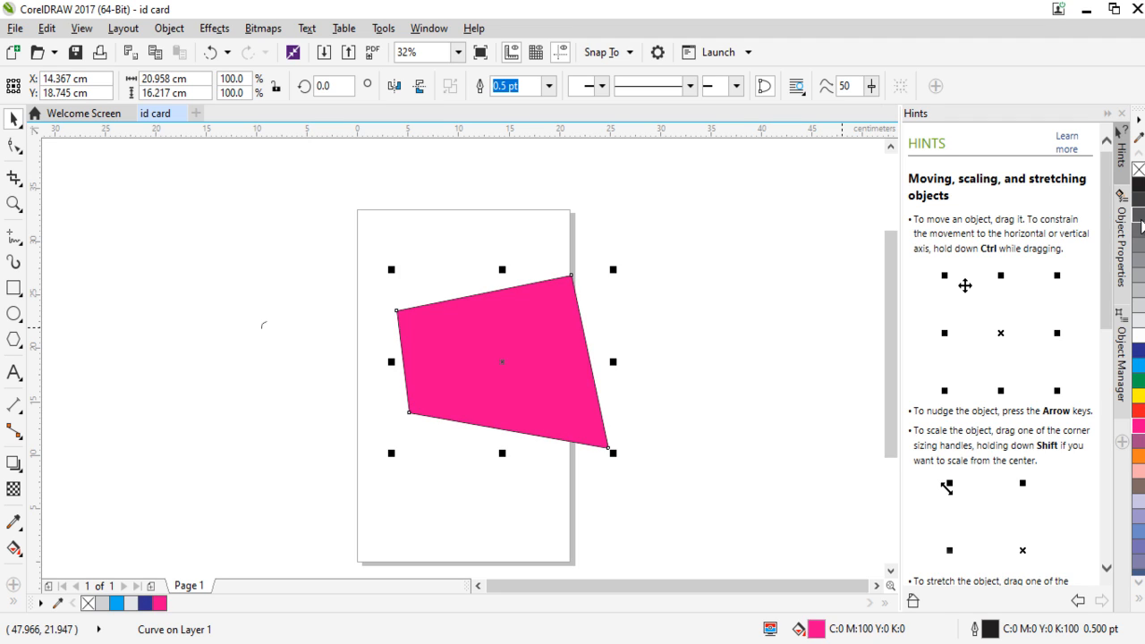
pyautogui.click(1141, 234)
pyautogui.click(1139, 470)
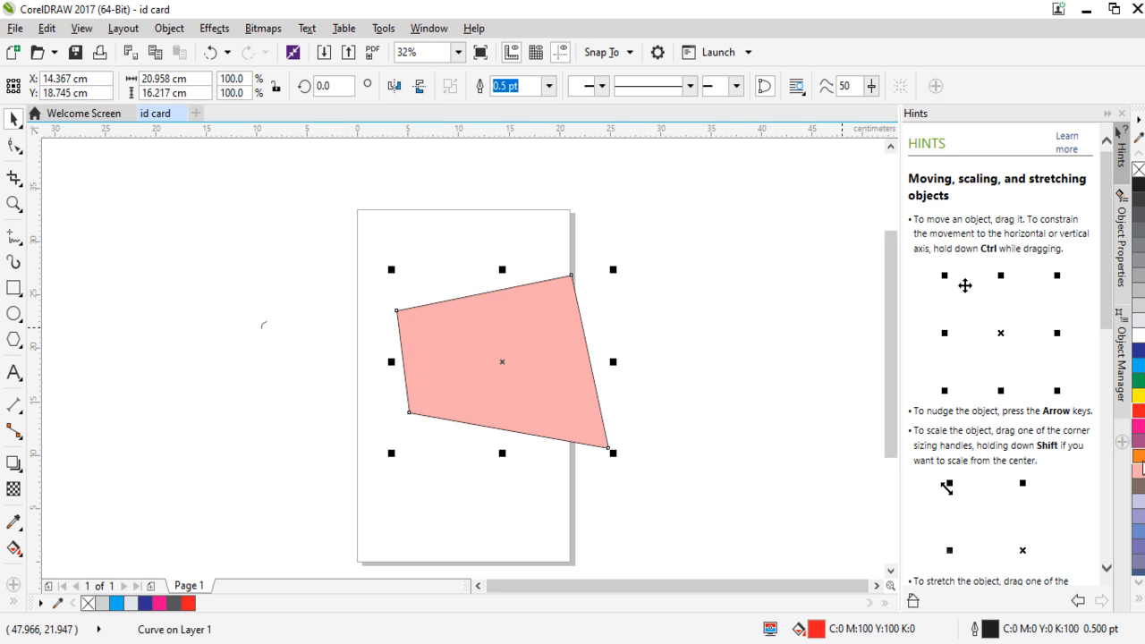
pyautogui.click(1139, 455)
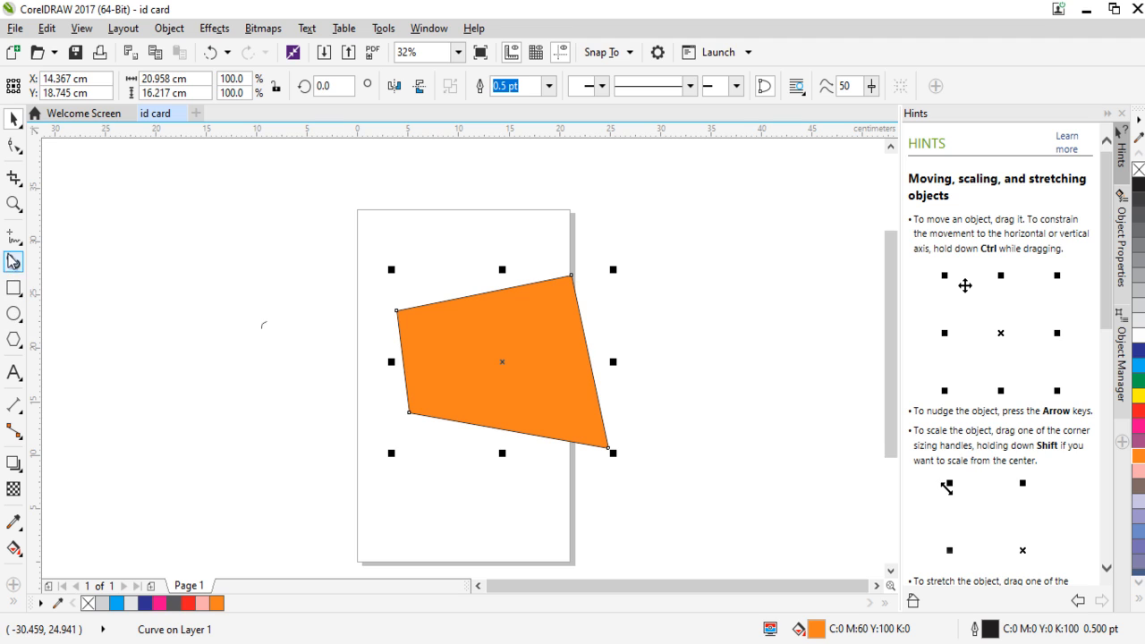
# Move the orange shape around with the Pick tool and leave it centered at about X 11.7 cm, Y 20.3 cm.
pyautogui.rightClick(14, 240)
pyautogui.click(176, 248)
pyautogui.moveTo(514, 343); pyautogui.dragTo(524, 384)
pyautogui.moveTo(477, 371); pyautogui.dragTo(322, 347)
pyautogui.moveTo(418, 381); pyautogui.dragTo(497, 330)
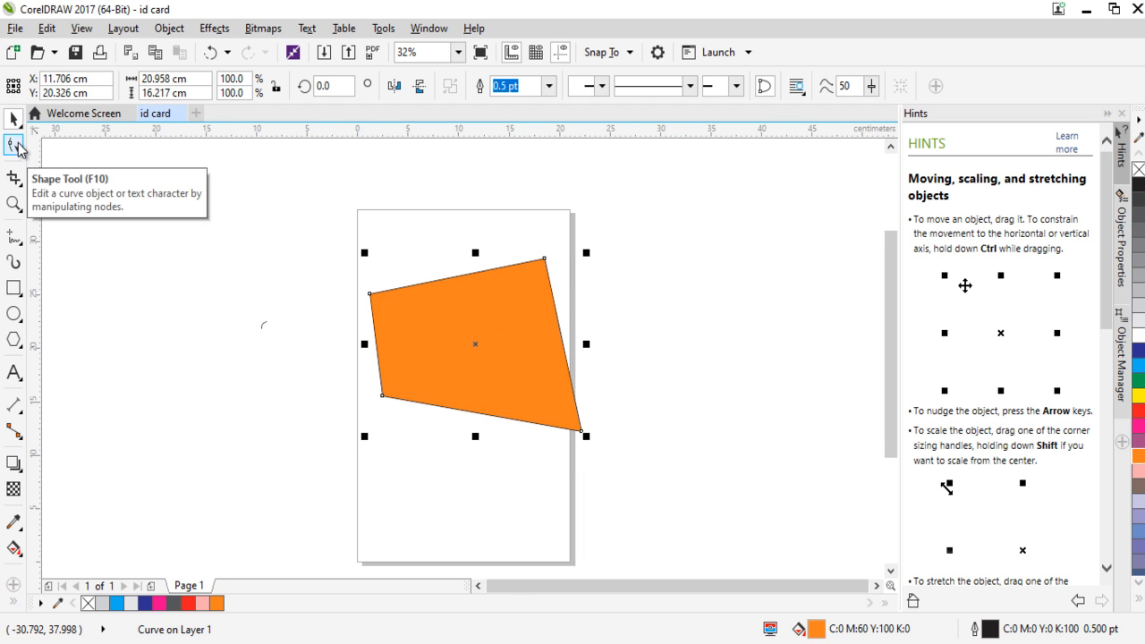
# Convert the orange shape's left and top edges to curves with the Shape tool and bend each into an S-shape.
pyautogui.click(14, 146)
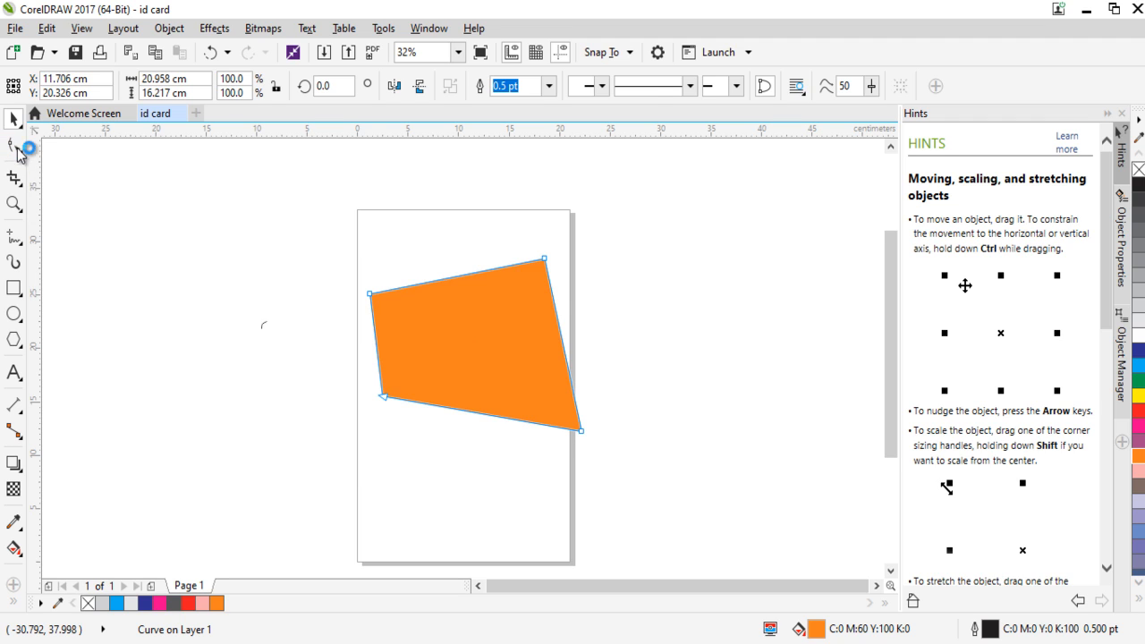
pyautogui.click(370, 296)
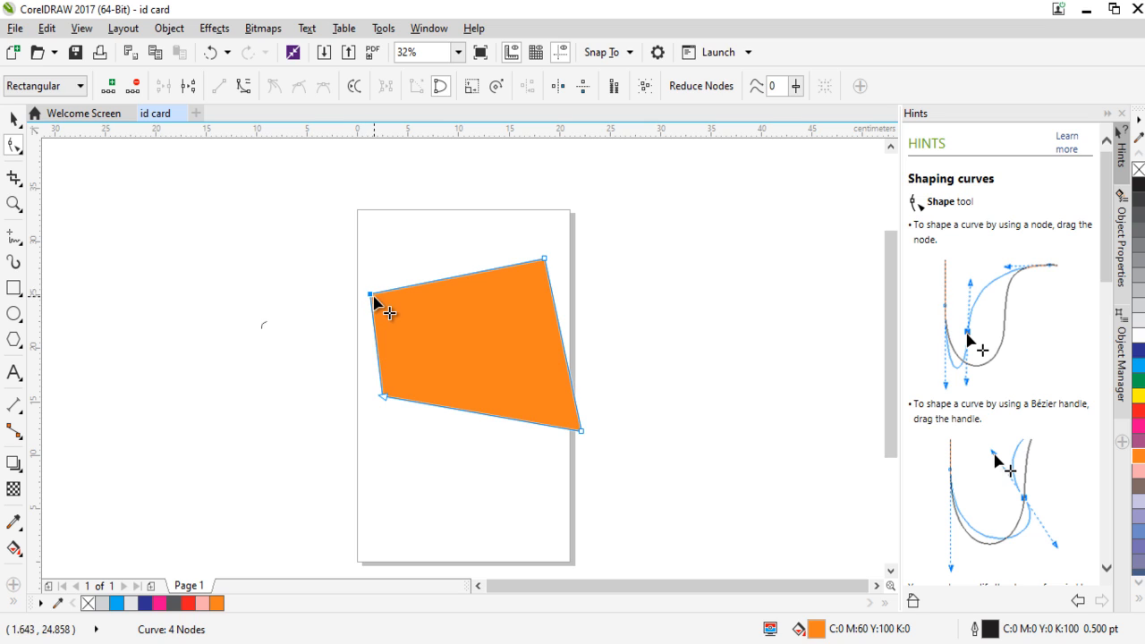
pyautogui.click(243, 88)
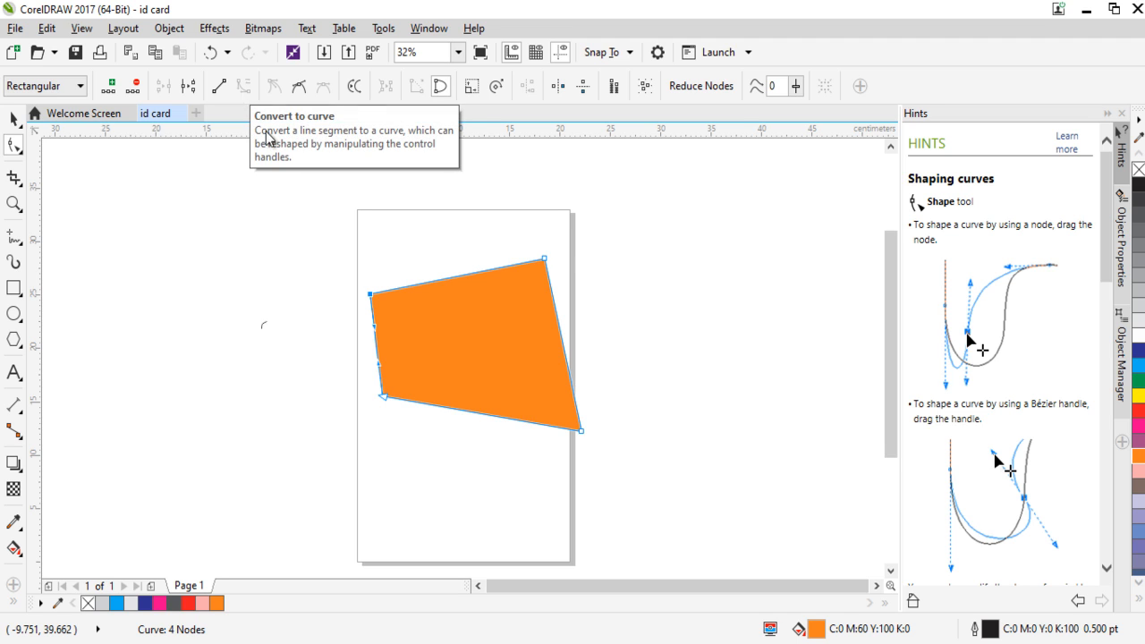
pyautogui.moveTo(375, 331); pyautogui.dragTo(407, 358)
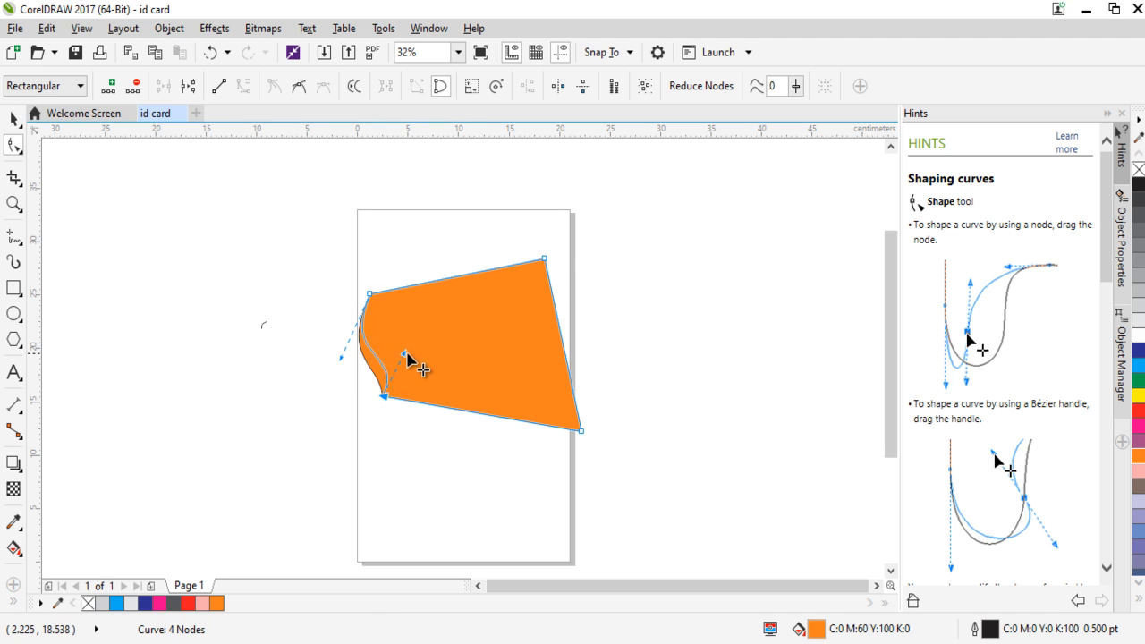
pyautogui.click(544, 260)
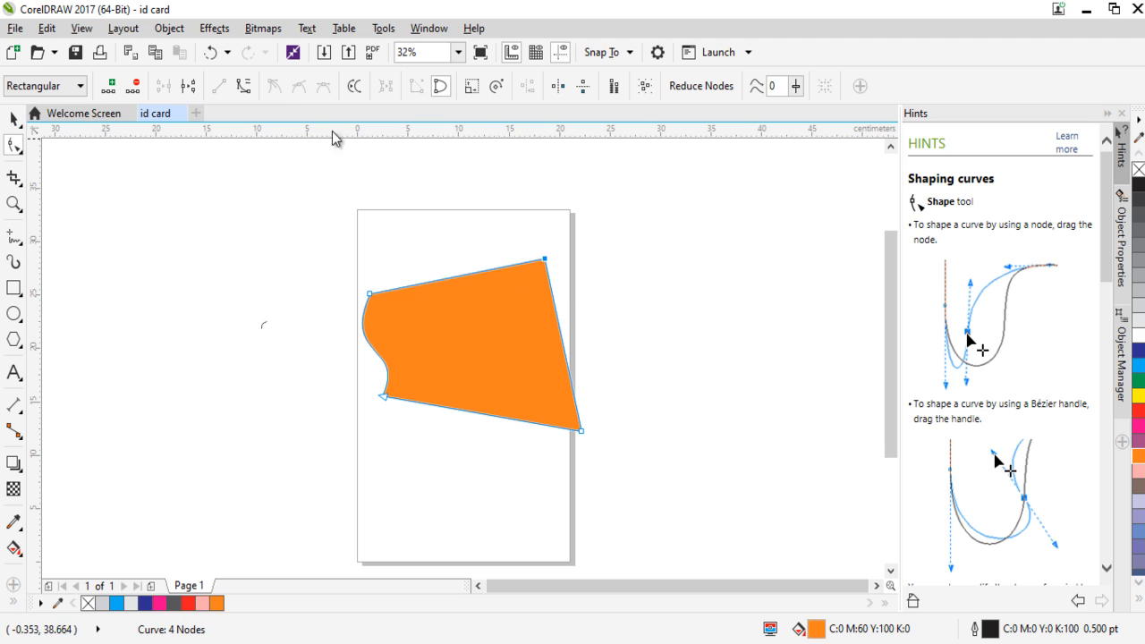
pyautogui.moveTo(486, 278); pyautogui.dragTo(493, 332)
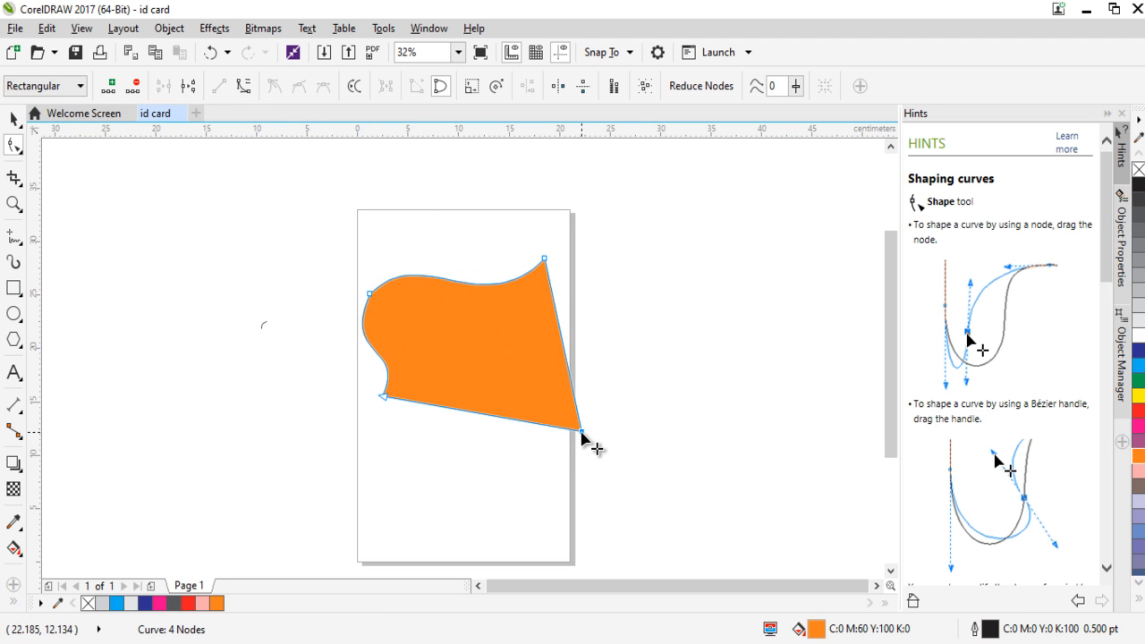
# Convert the orange shape's right and bottom edges to curves and bend both into waves using their control handles.
pyautogui.click(570, 377)
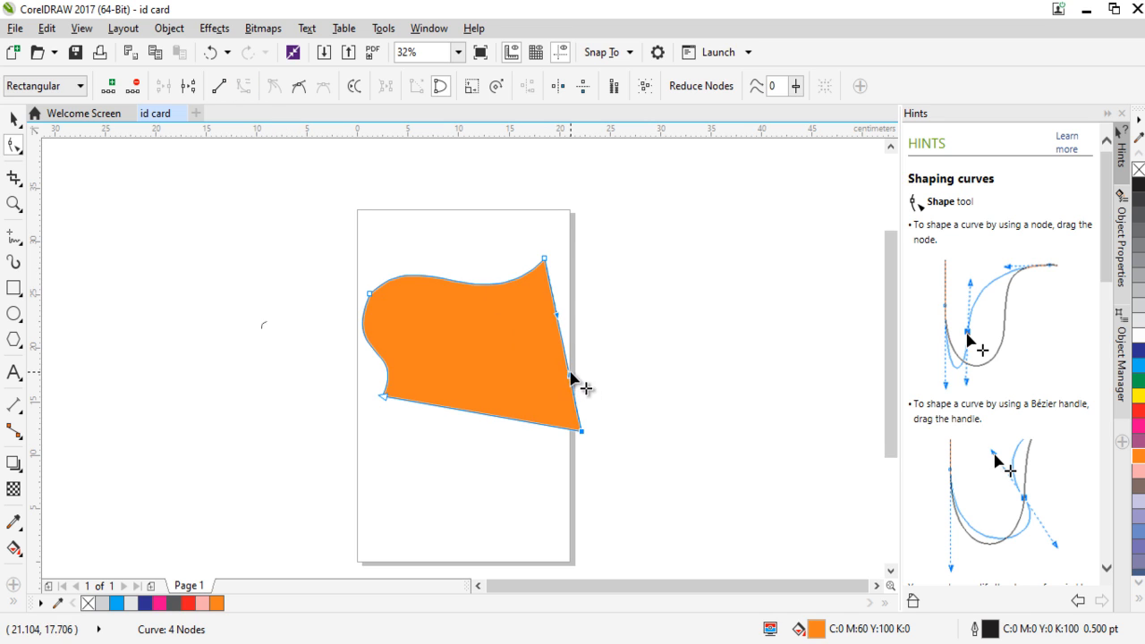
pyautogui.moveTo(570, 377); pyautogui.dragTo(525, 351)
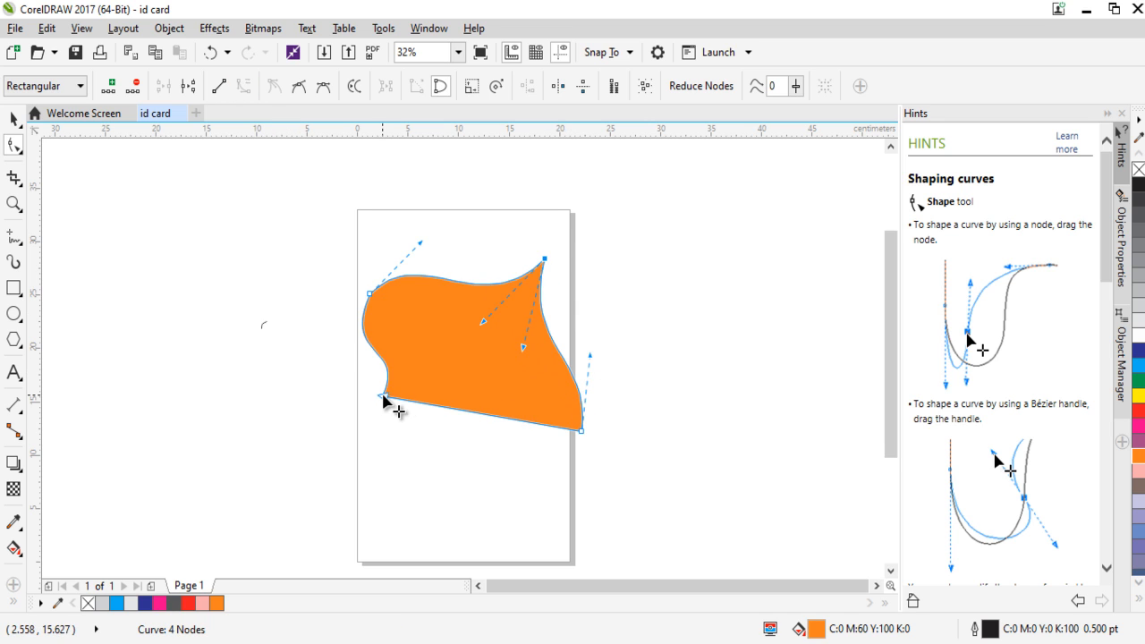
pyautogui.click(383, 397)
pyautogui.click(242, 86)
pyautogui.moveTo(455, 408); pyautogui.dragTo(517, 408)
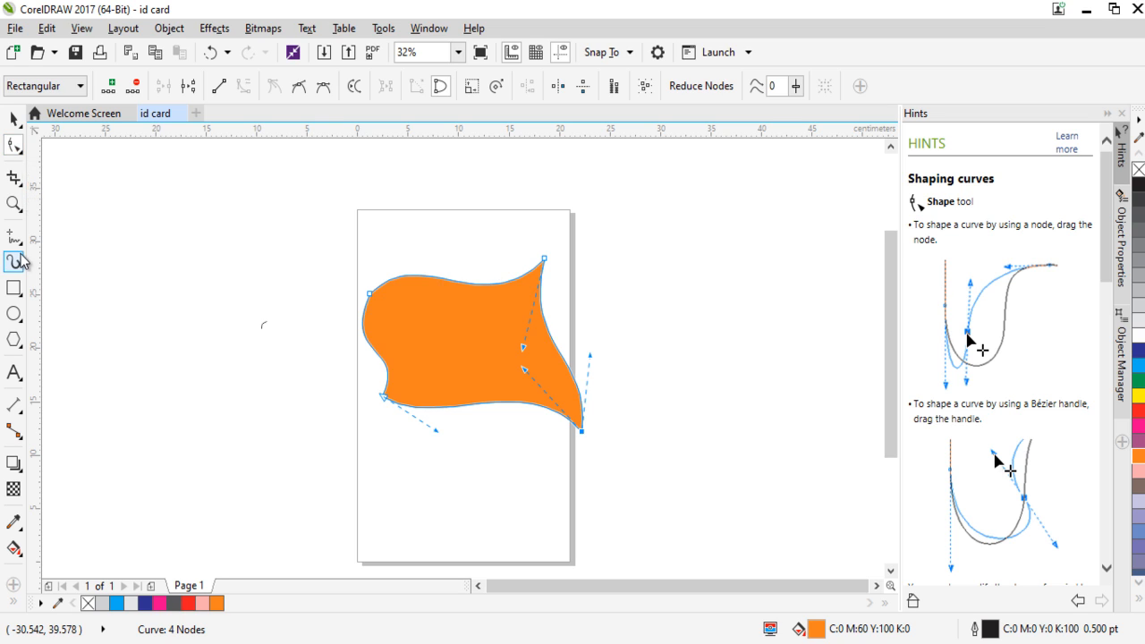
pyautogui.rightClick(22, 157)
pyautogui.click(22, 159)
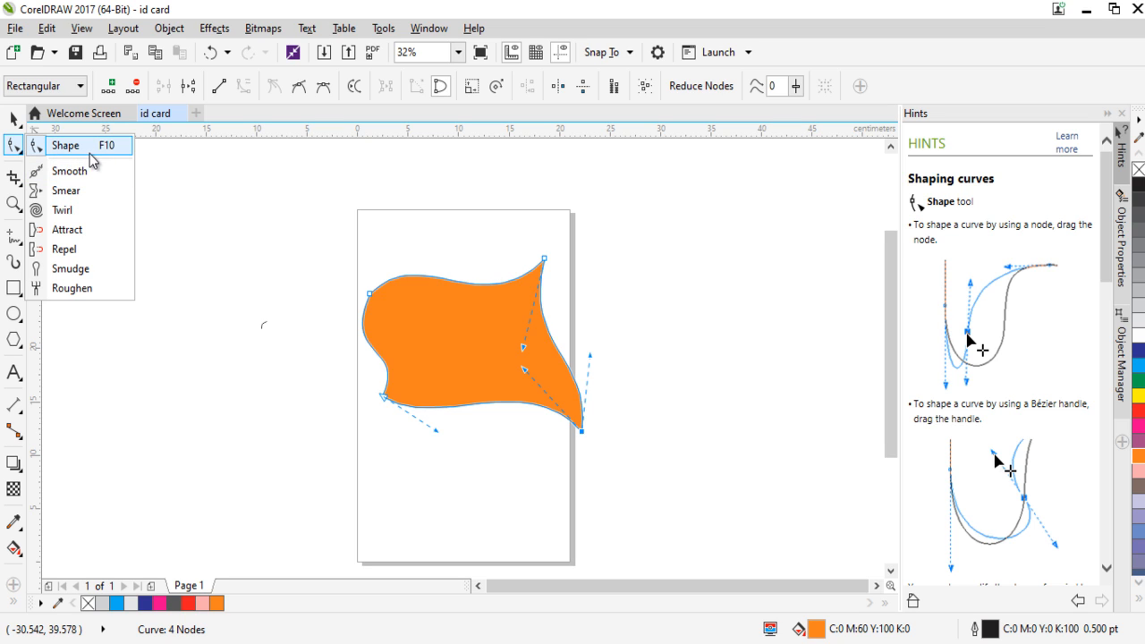
pyautogui.click(410, 325)
pyautogui.click(21, 126)
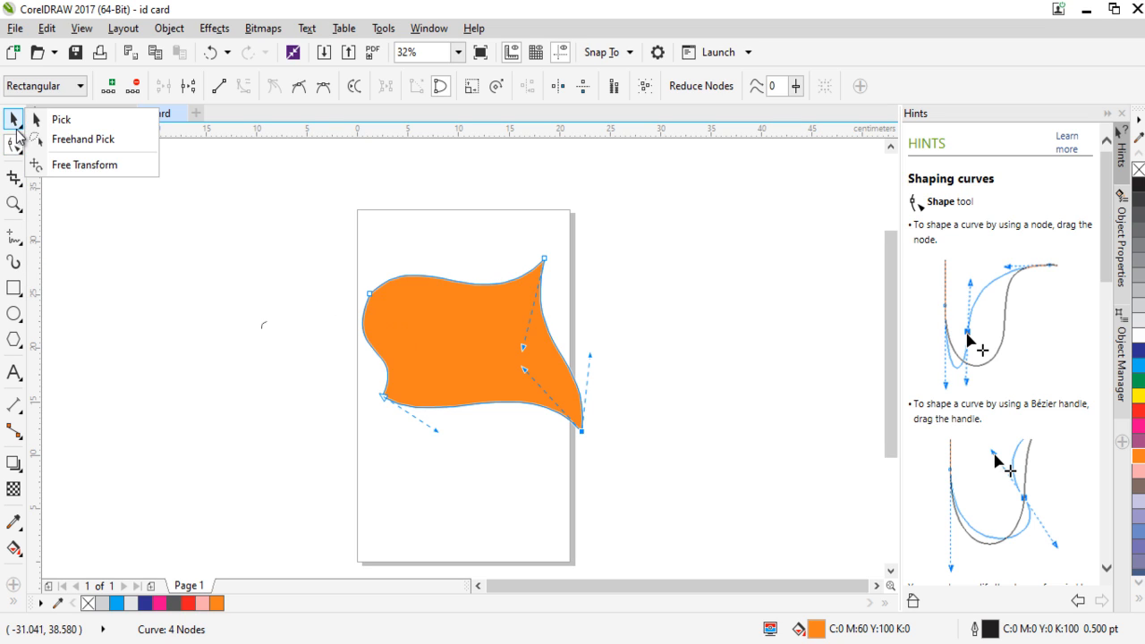
pyautogui.click(12, 120)
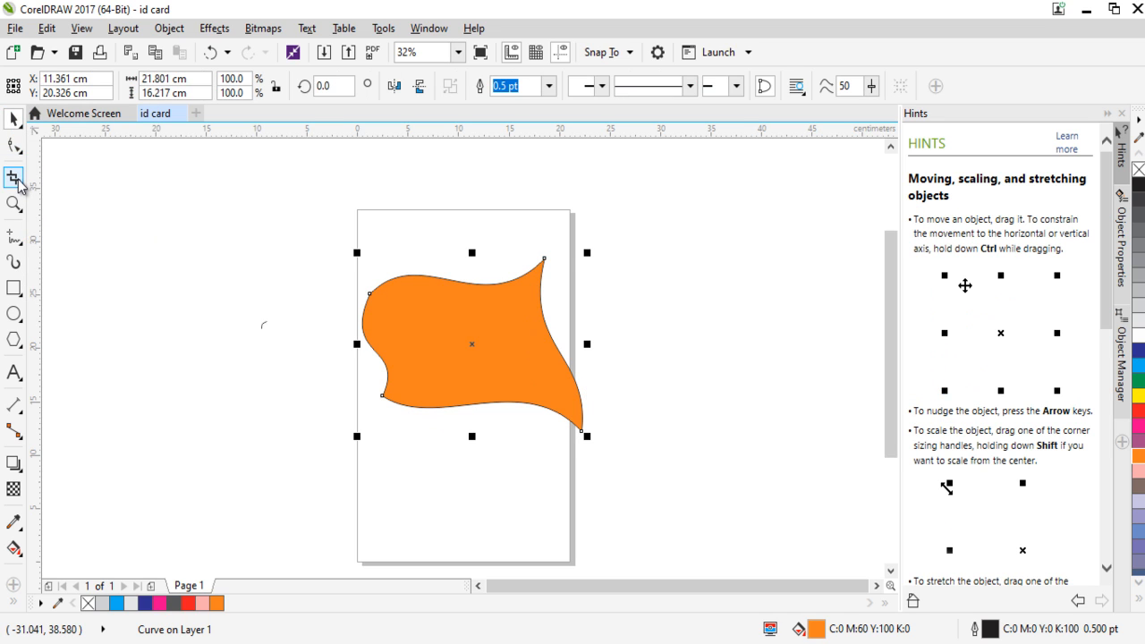
# Crop the left end off the wavy orange shape with a protected area about 23.3 by 24 cm.
pyautogui.click(16, 180)
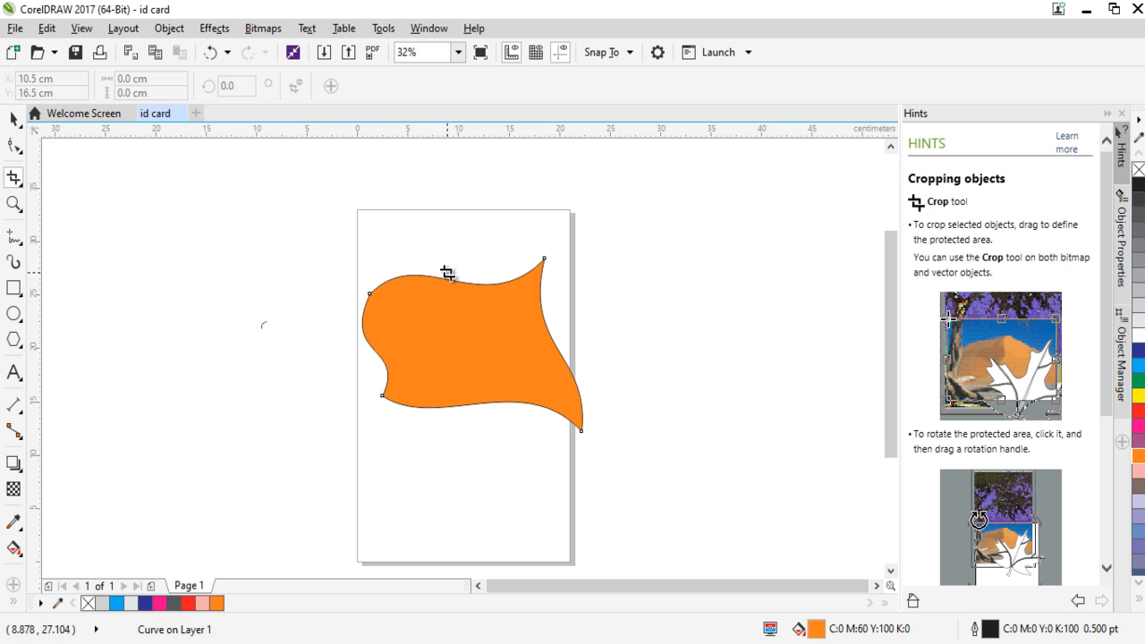
pyautogui.moveTo(435, 230); pyautogui.dragTo(670, 487)
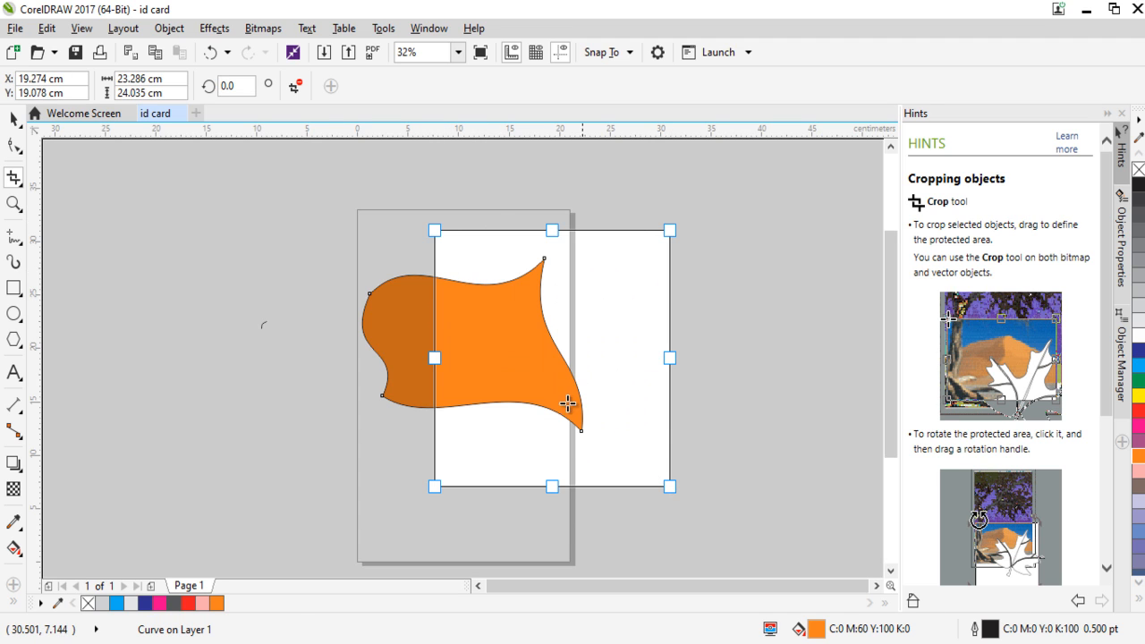
pyautogui.doubleClick(525, 377)
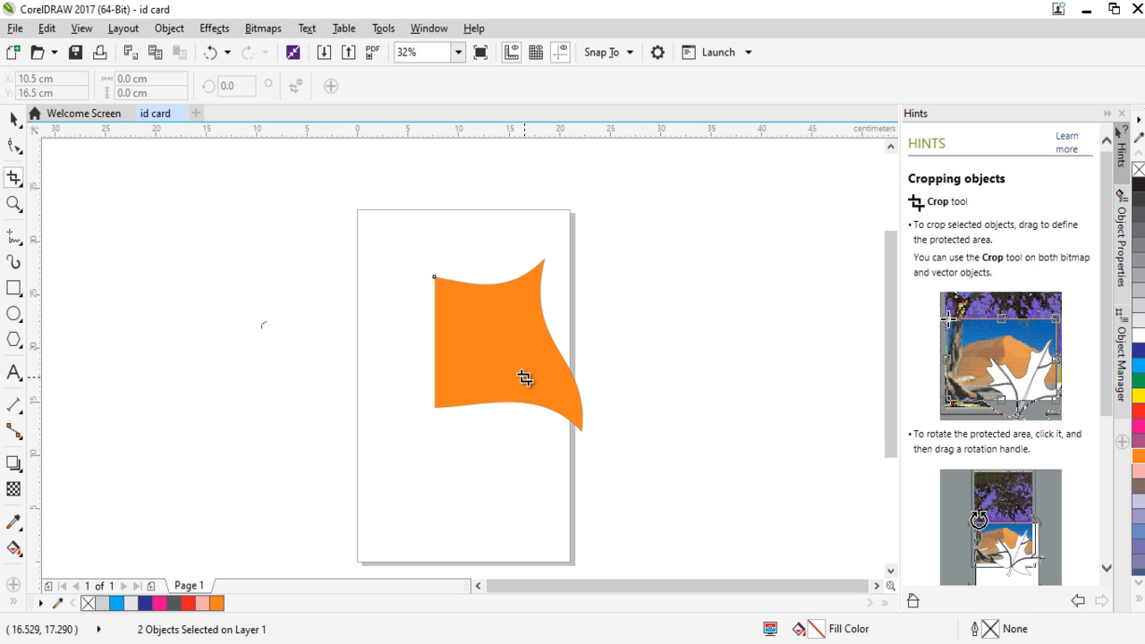
# Try to split the cropped orange shape along diagonal lines from its upper-left corner with the Knife tool.
pyautogui.click(22, 187)
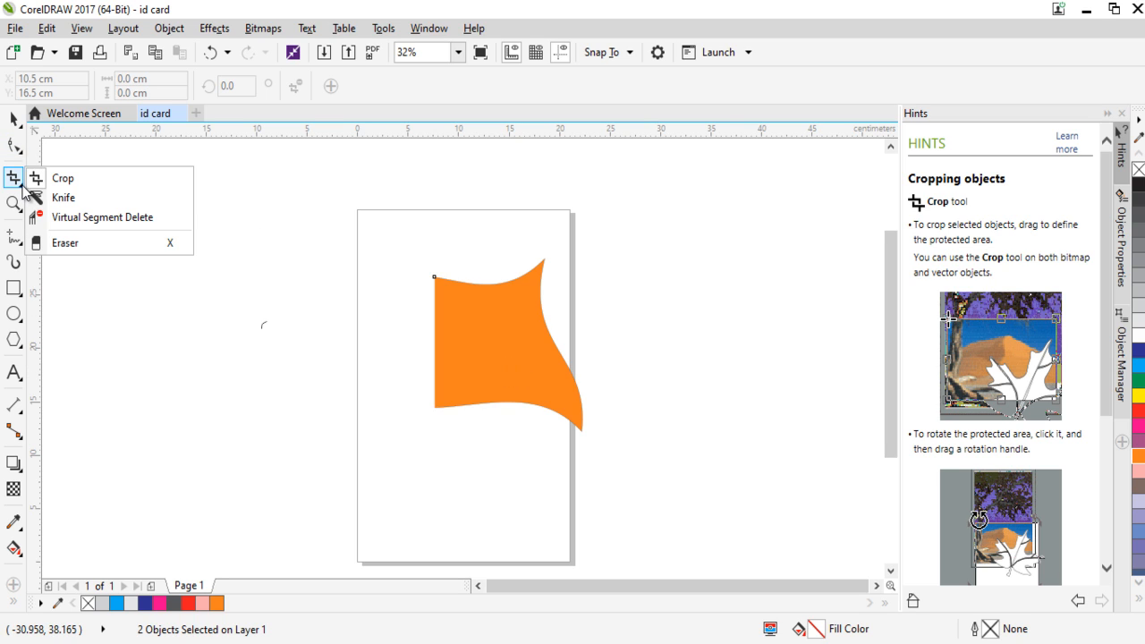
pyautogui.click(87, 196)
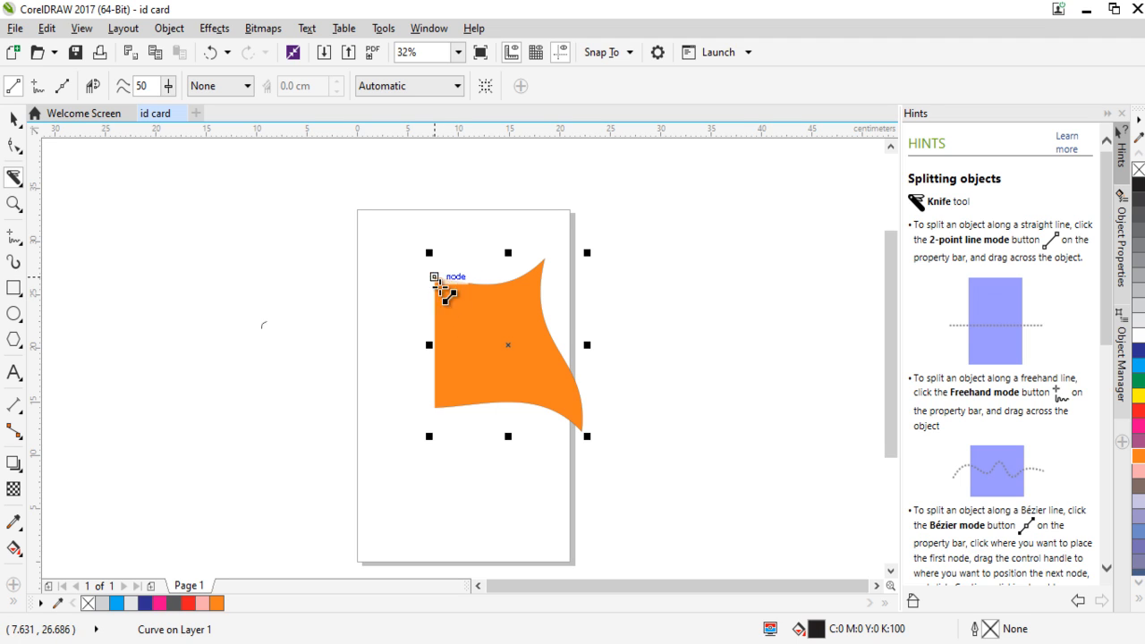
pyautogui.moveTo(436, 278); pyautogui.dragTo(582, 420)
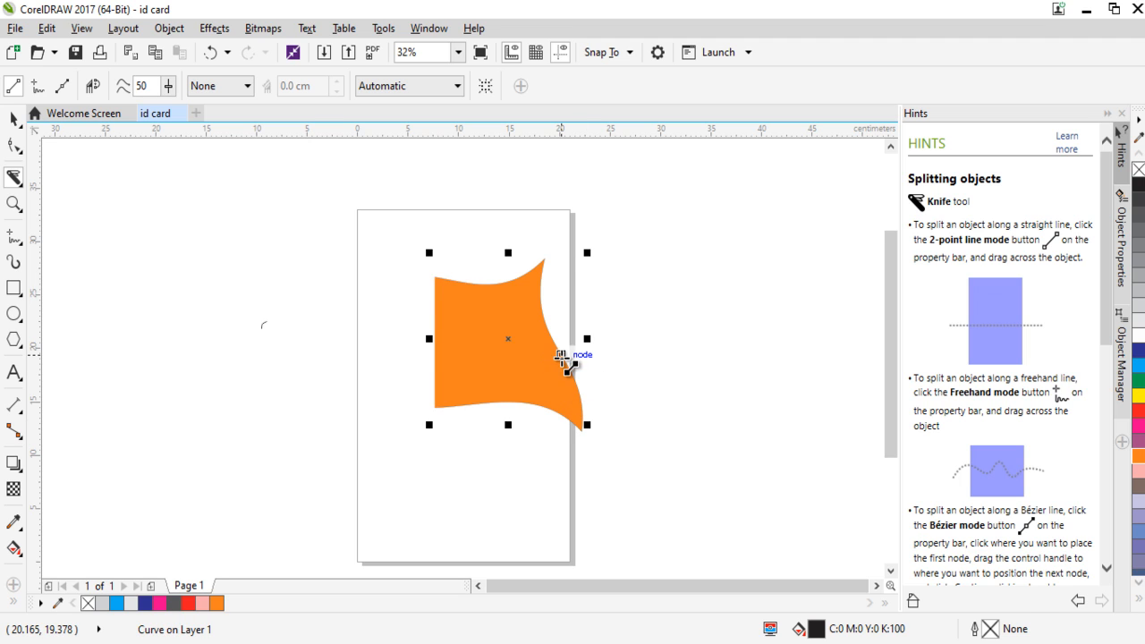
pyautogui.moveTo(552, 356); pyautogui.dragTo(433, 277)
pyautogui.moveTo(561, 356); pyautogui.dragTo(433, 279)
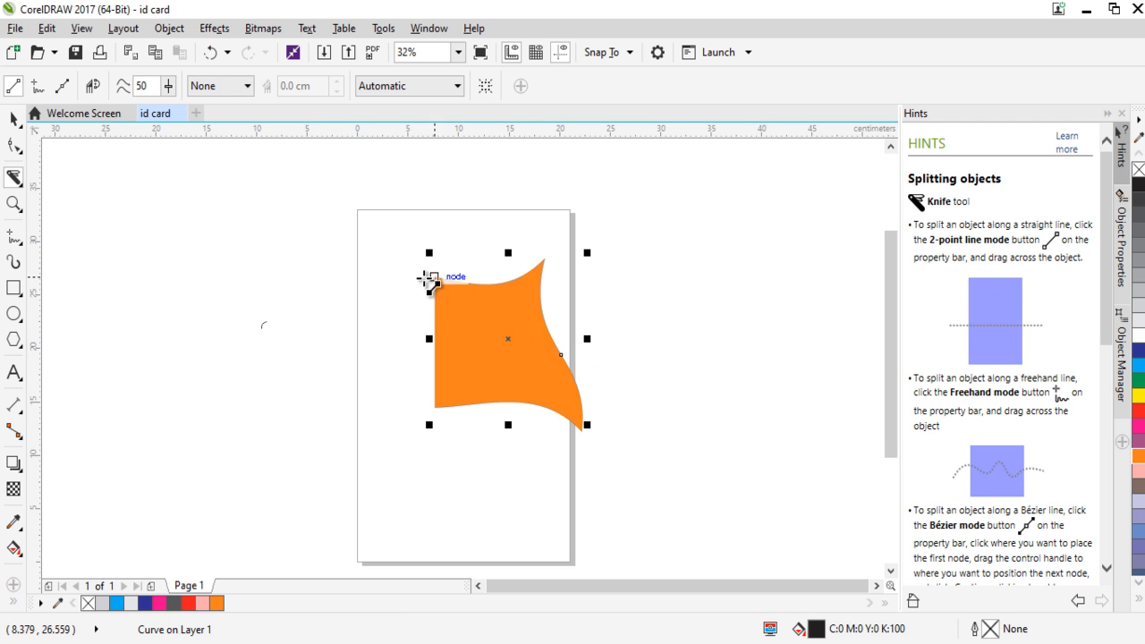
# Move the orange shape left to about X -4.5 cm, Y 23.8 cm, and delete the leftover pieces on the page.
pyautogui.click(14, 117)
pyautogui.moveTo(510, 313); pyautogui.dragTo(317, 278)
pyautogui.moveTo(406, 207); pyautogui.dragTo(677, 453)
pyautogui.press('Delete')
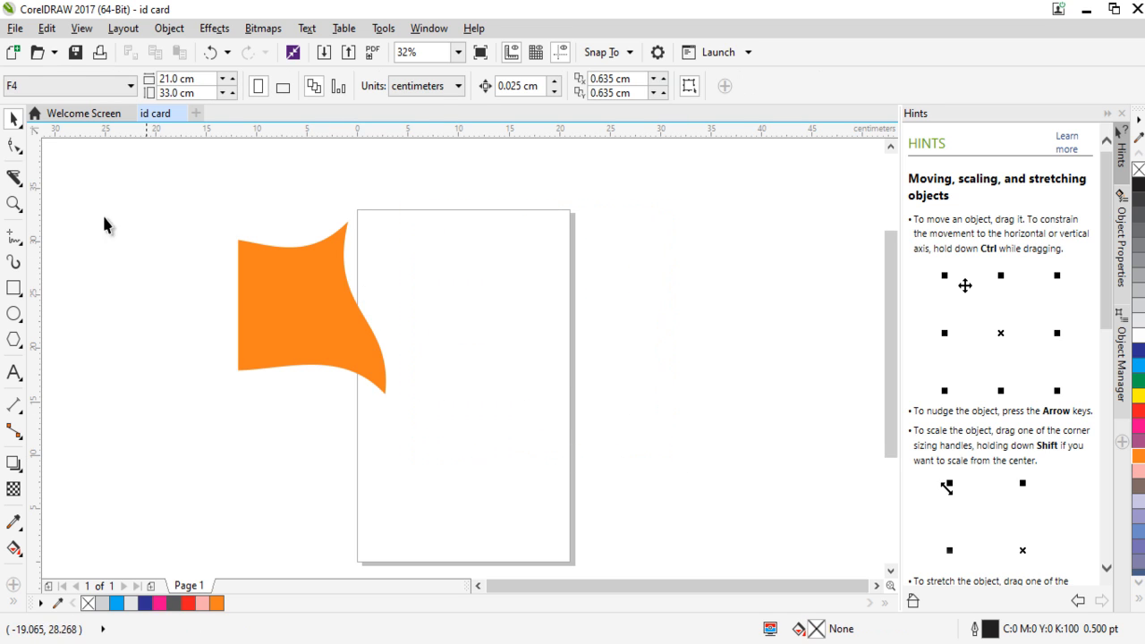
# Try the Virtual Segment Delete tool on the orange shape's straight left edge and undo the deletion.
pyautogui.click(296, 277)
pyautogui.rightClick(291, 300)
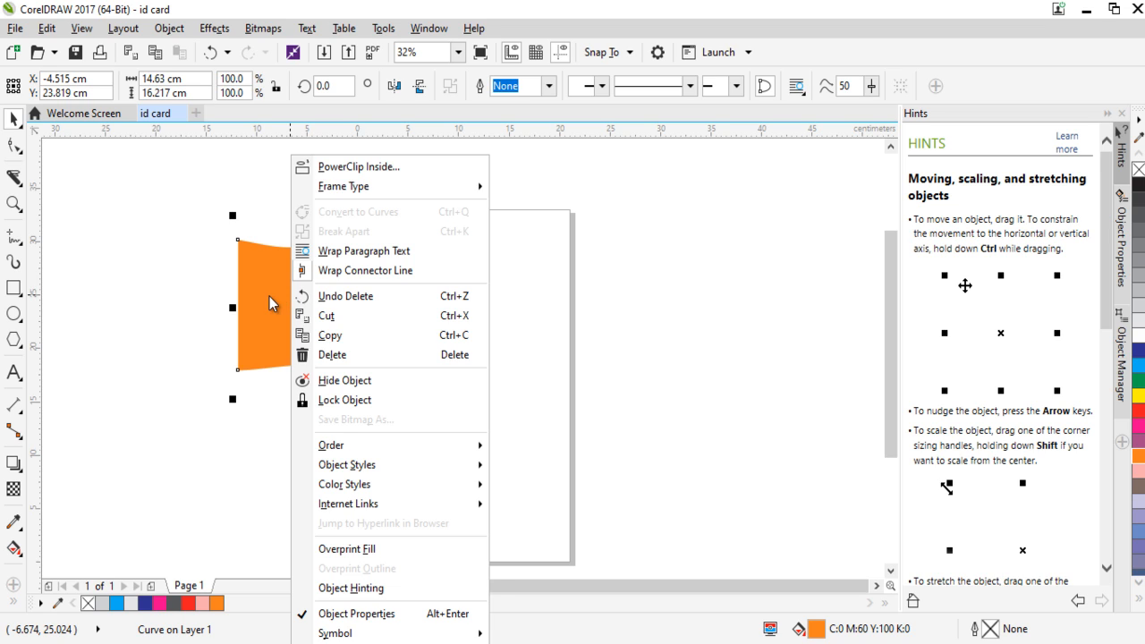
pyautogui.click(258, 298)
pyautogui.click(22, 187)
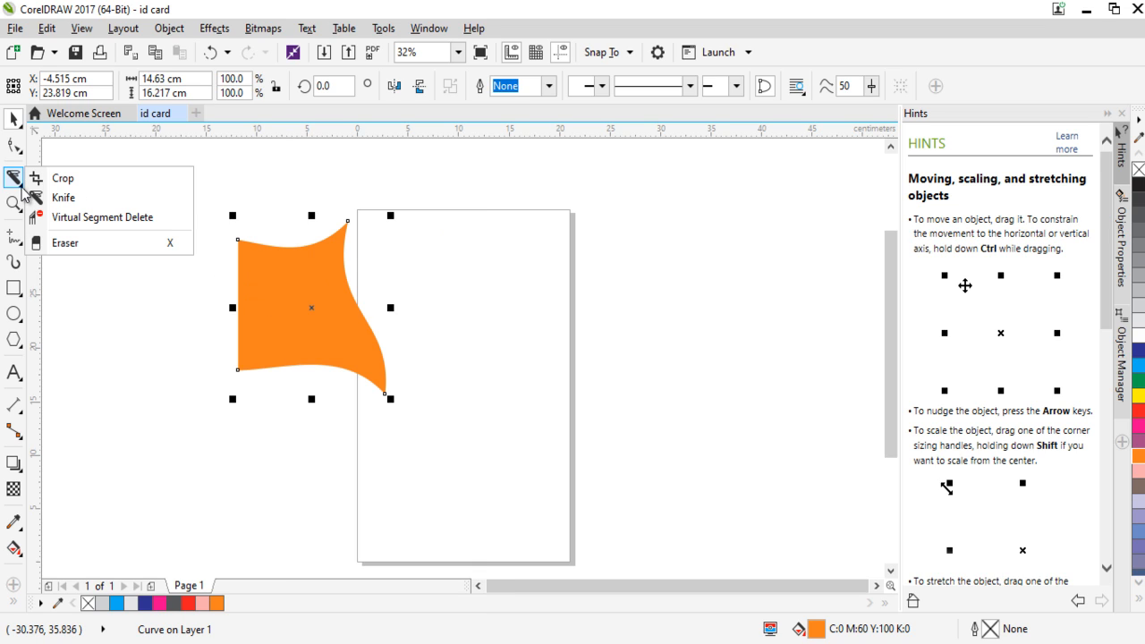
pyautogui.click(124, 221)
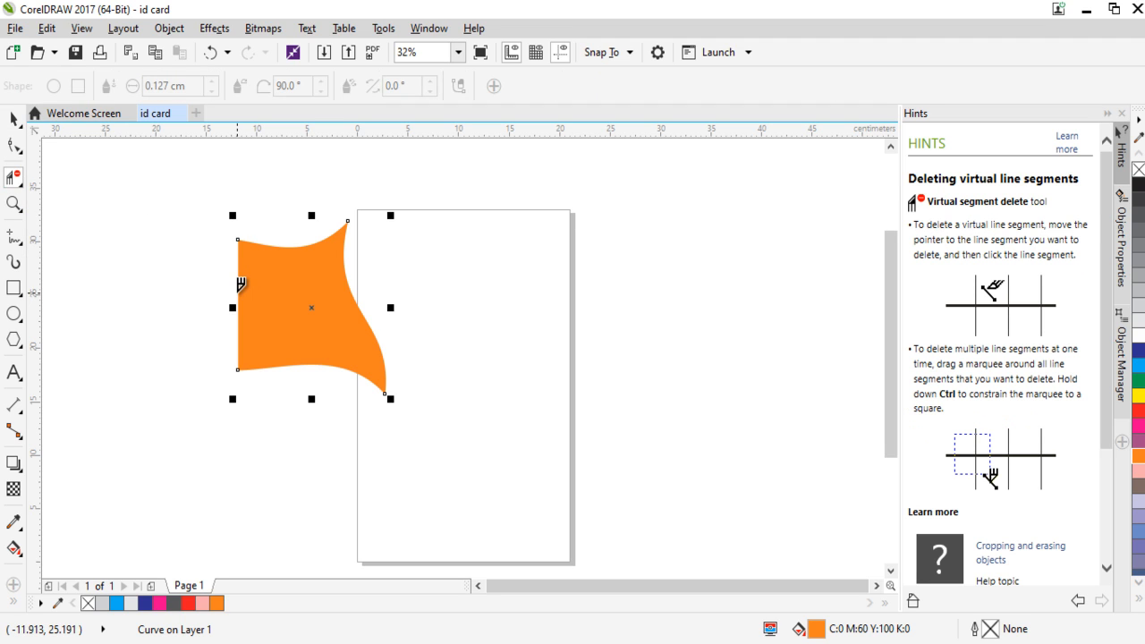
pyautogui.click(240, 285)
pyautogui.hotkey('ctrl', 'z')
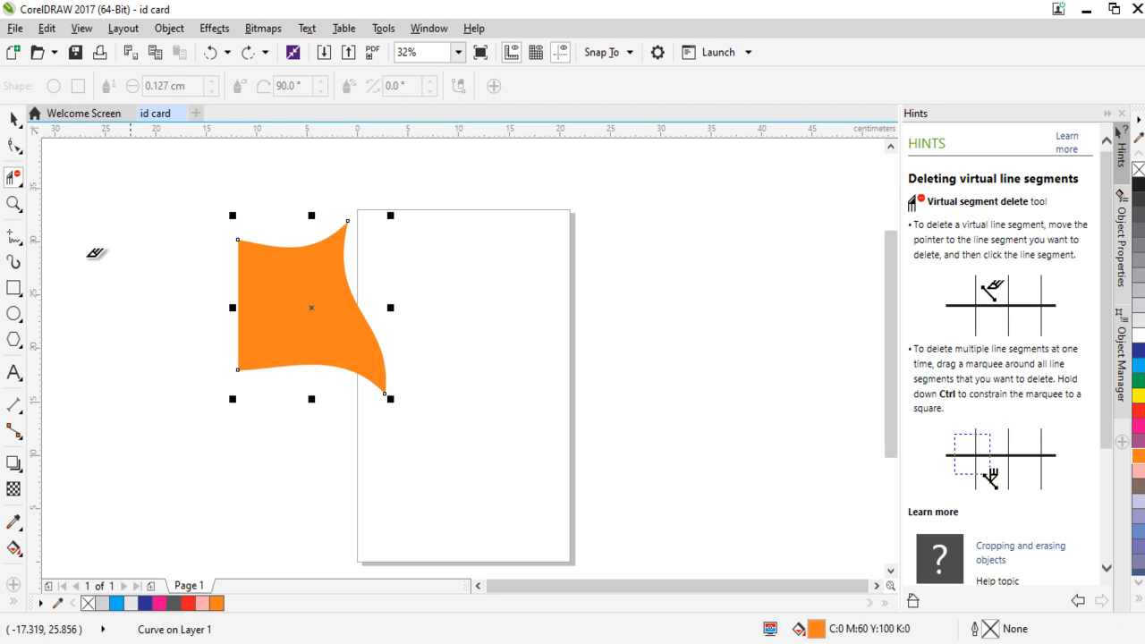
# Split the orange shape with a horizontal Knife cut across its upper part, at about Y 26.4 cm.
pyautogui.click(22, 187)
pyautogui.click(63, 195)
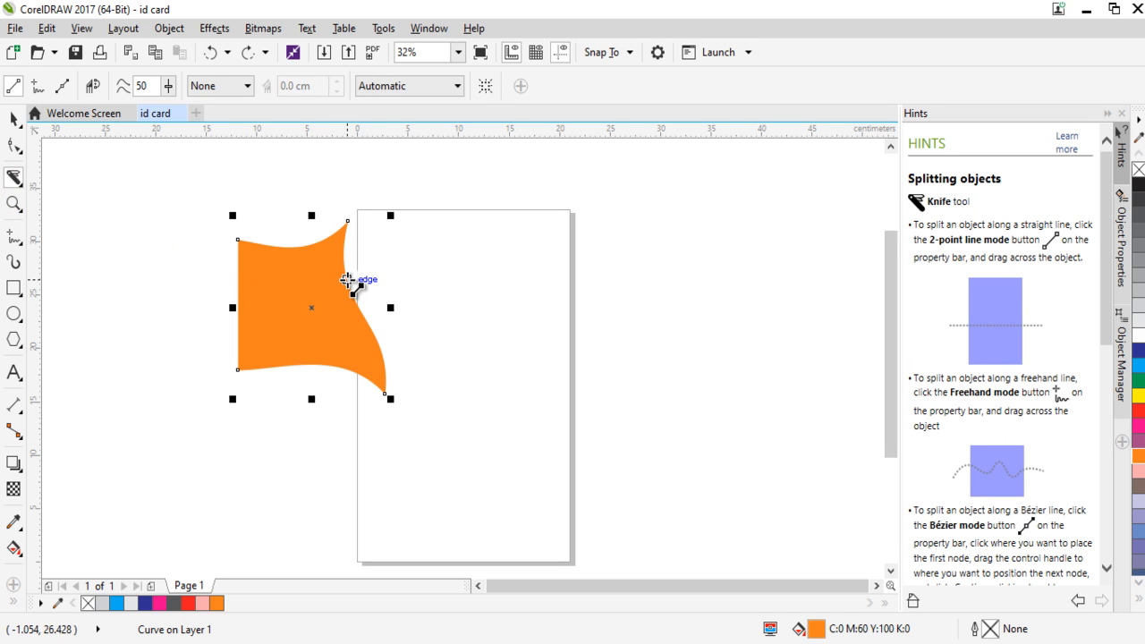
pyautogui.moveTo(348, 280); pyautogui.dragTo(237, 280)
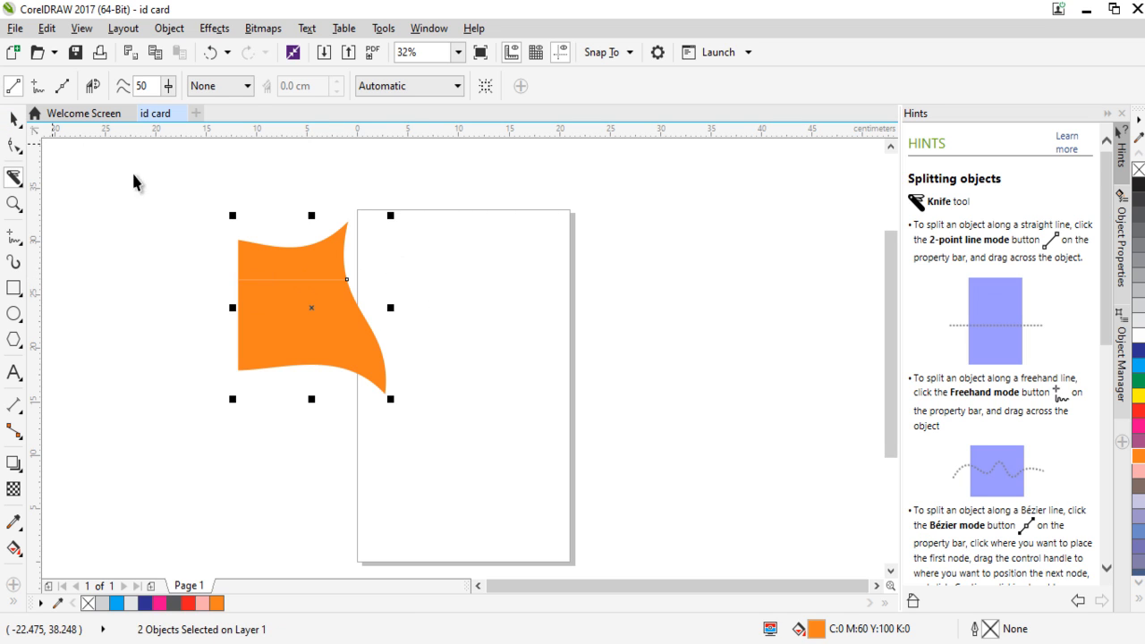
# Move both orange pieces together onto the page, centered at about X 5.8 cm, Y 23.6 cm, and deselect them.
pyautogui.press('space')
pyautogui.moveTo(312, 254); pyautogui.dragTo(376, 232)
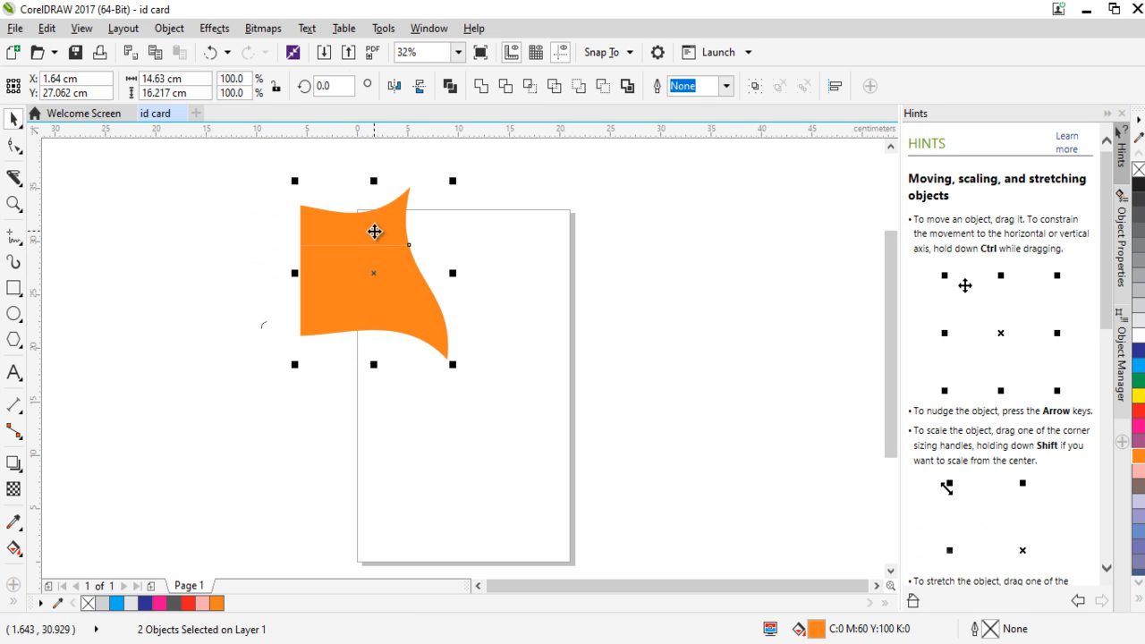
pyautogui.rightClick(417, 267)
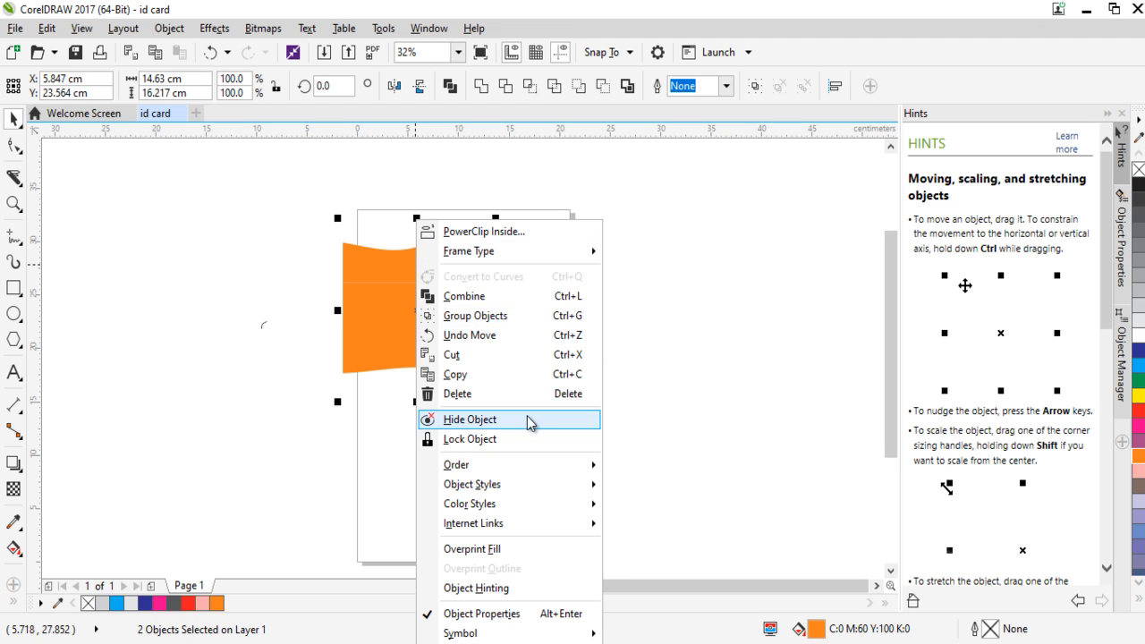
pyautogui.click(655, 354)
pyautogui.click(421, 315)
pyautogui.click(695, 377)
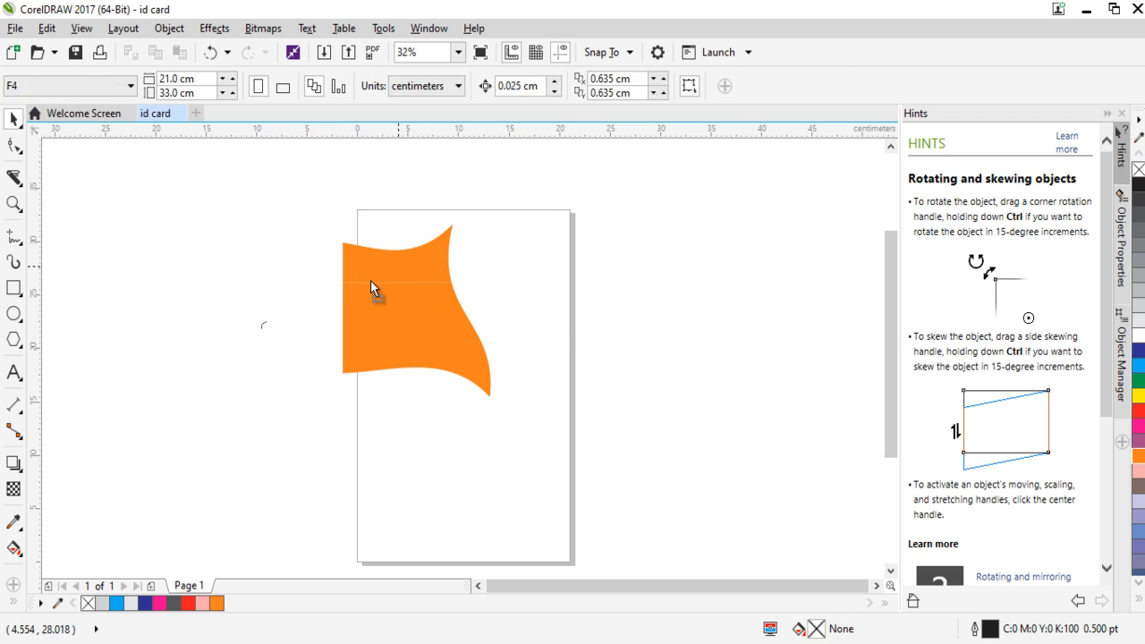
# Separate the pieces, moving the upper one to about X -13.3 cm, Y 31.6 cm and the lower to about X 17.7 cm, Y 16.4 cm.
pyautogui.moveTo(371, 280); pyautogui.dragTo(196, 251)
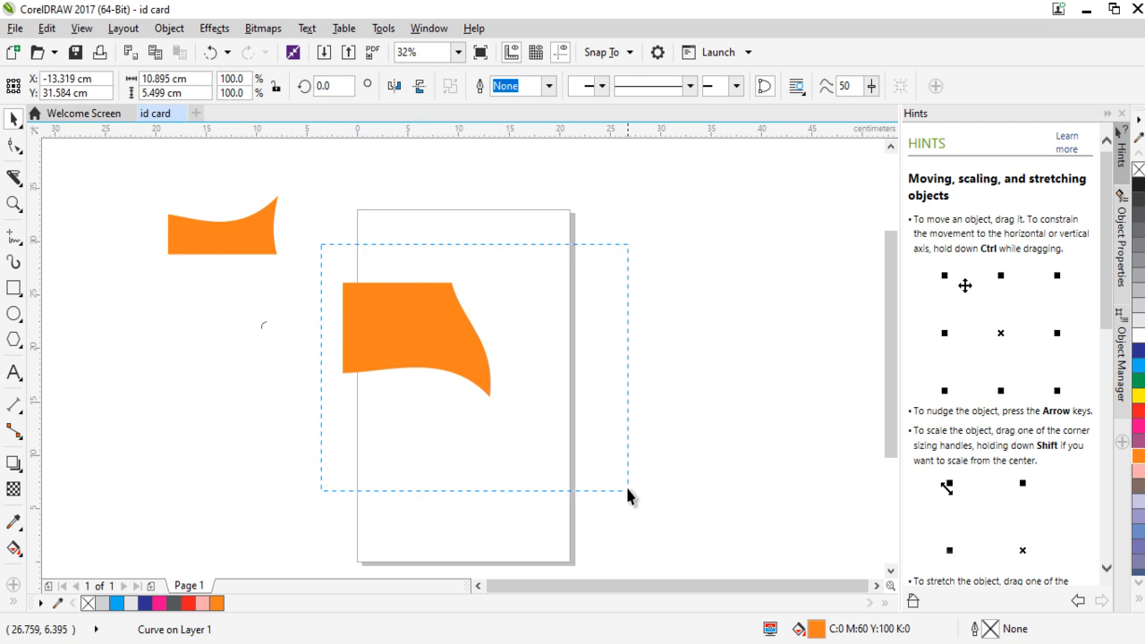
pyautogui.moveTo(628, 490); pyautogui.dragTo(628, 491)
pyautogui.moveTo(460, 377); pyautogui.dragTo(581, 424)
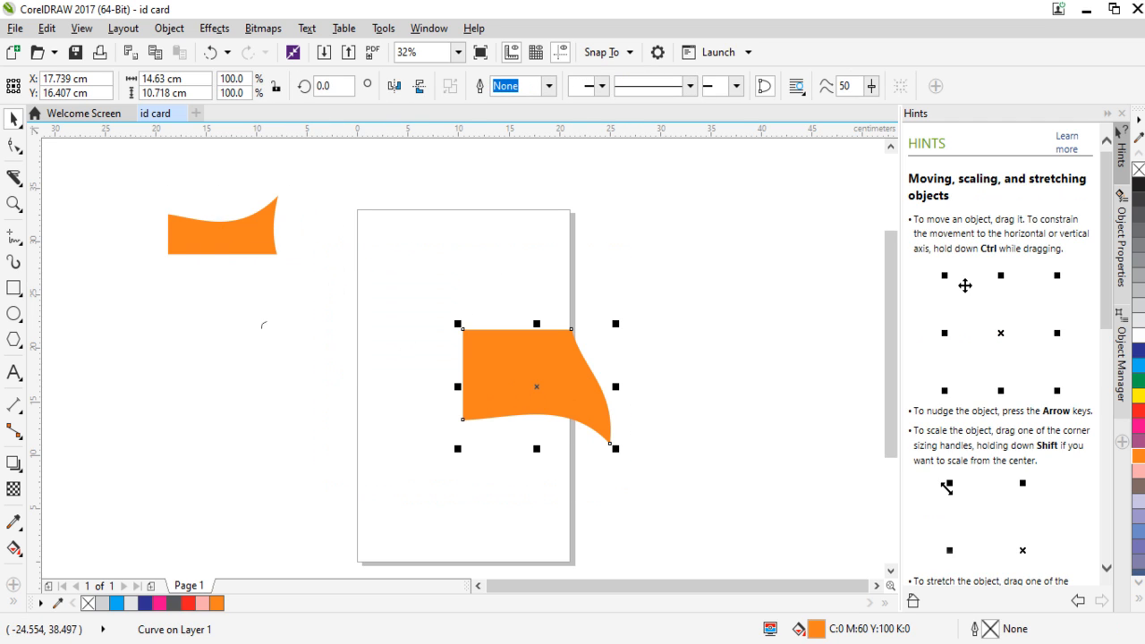
pyautogui.click(22, 187)
pyautogui.click(182, 356)
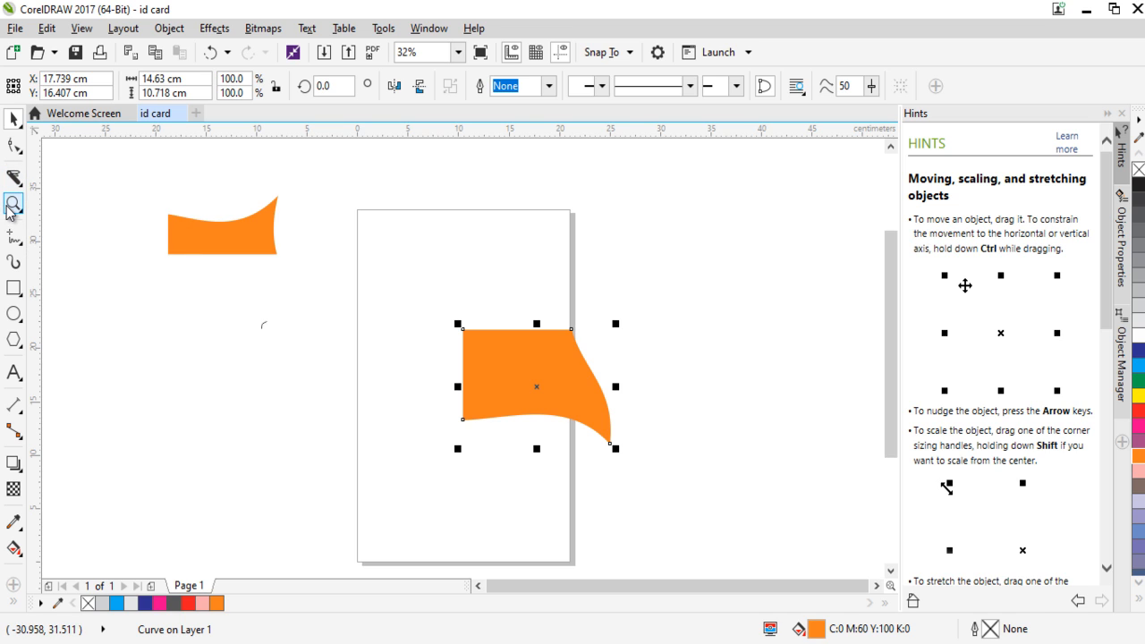
# Zoom in and out around the lower orange piece with the Zoom tool, ending at 8%.
pyautogui.click(13, 205)
pyautogui.click(535, 378)
pyautogui.click(496, 370)
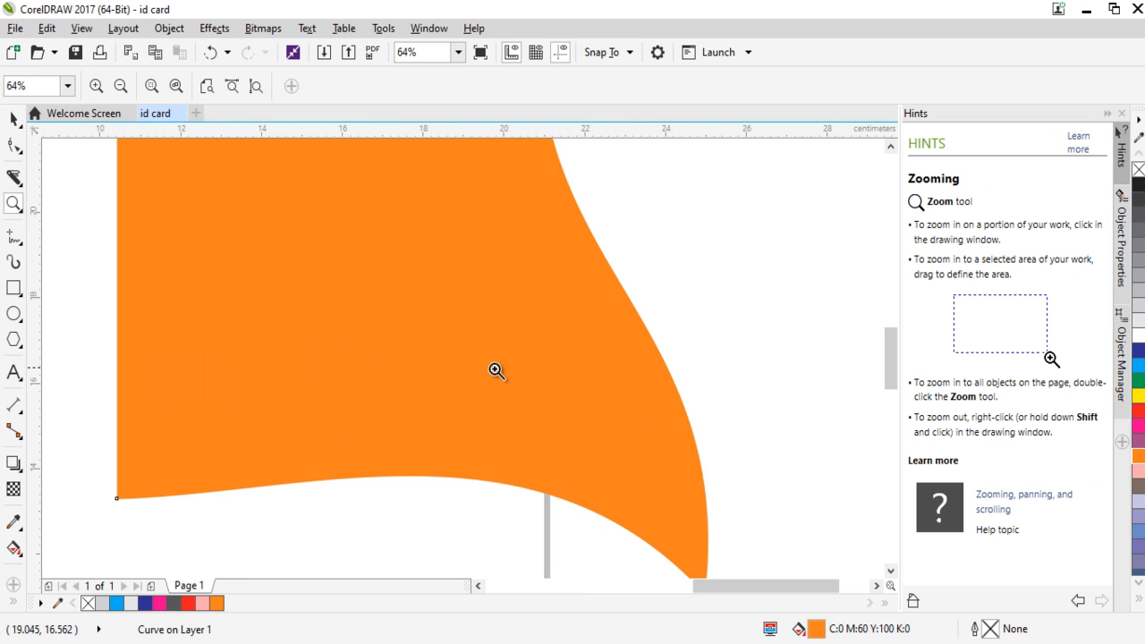
pyautogui.rightClick(479, 356)
pyautogui.rightClick(450, 332)
pyautogui.rightClick(471, 350)
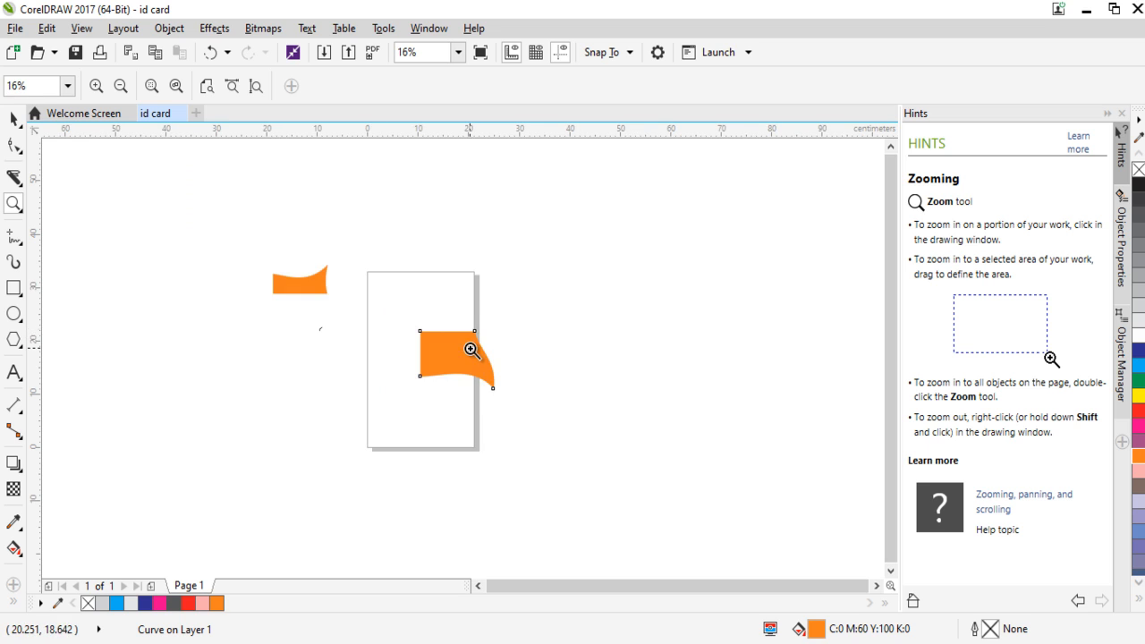
pyautogui.rightClick(472, 352)
pyautogui.click(464, 362)
pyautogui.rightClick(460, 358)
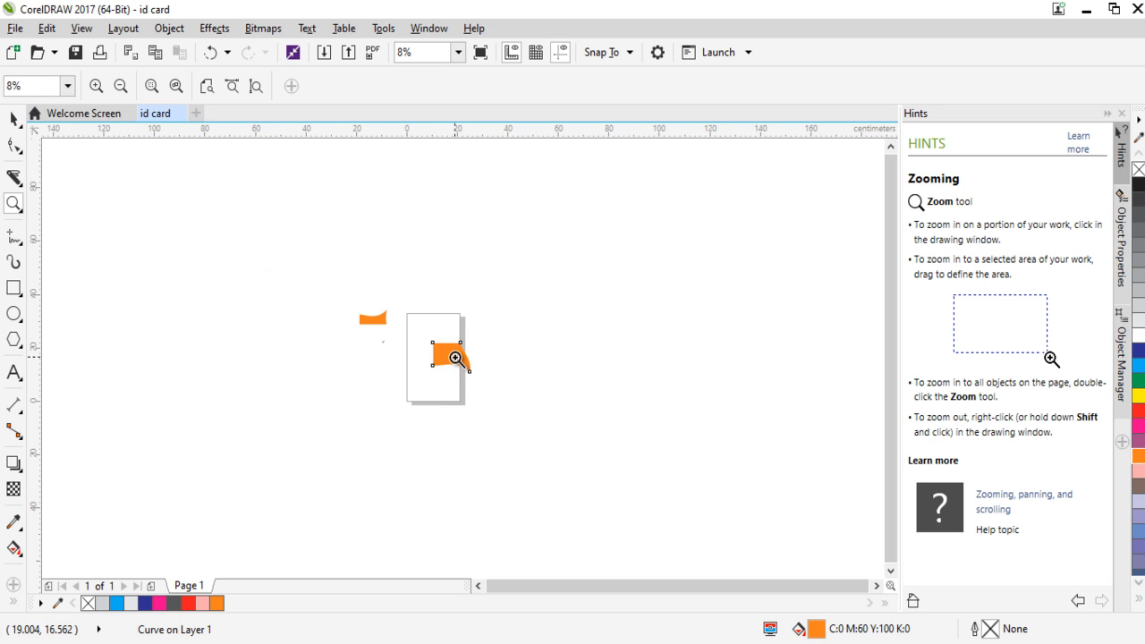
# Zoom in on the lower orange piece to 64% with the Zoom tool.
pyautogui.rightClick(463, 358)
pyautogui.click(468, 359)
pyautogui.click(451, 362)
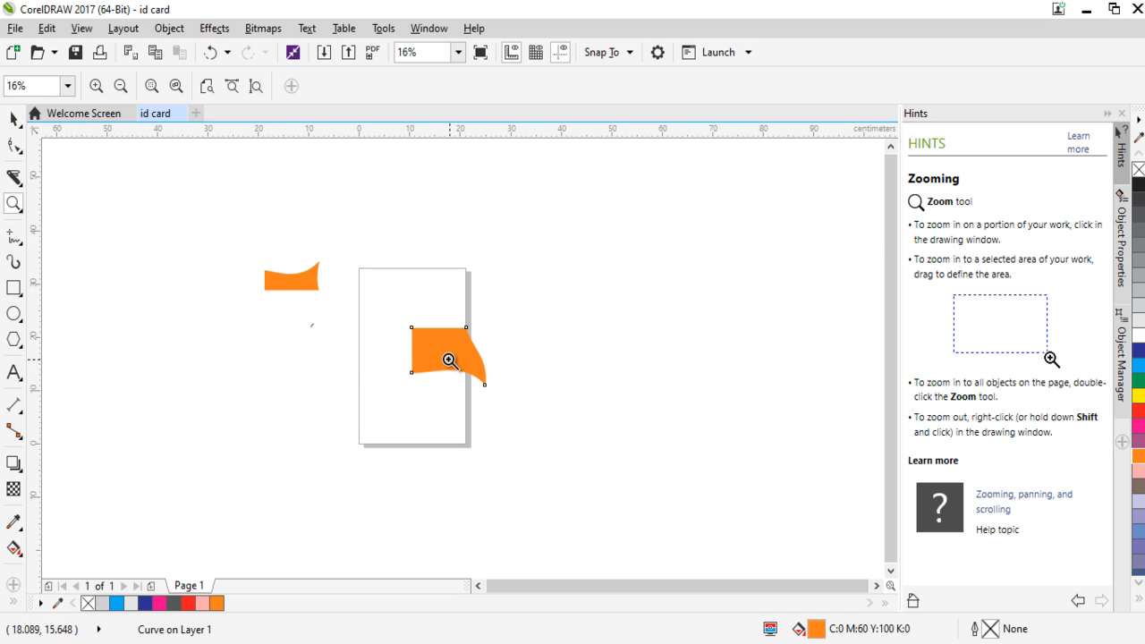
pyautogui.click(453, 356)
pyautogui.click(456, 344)
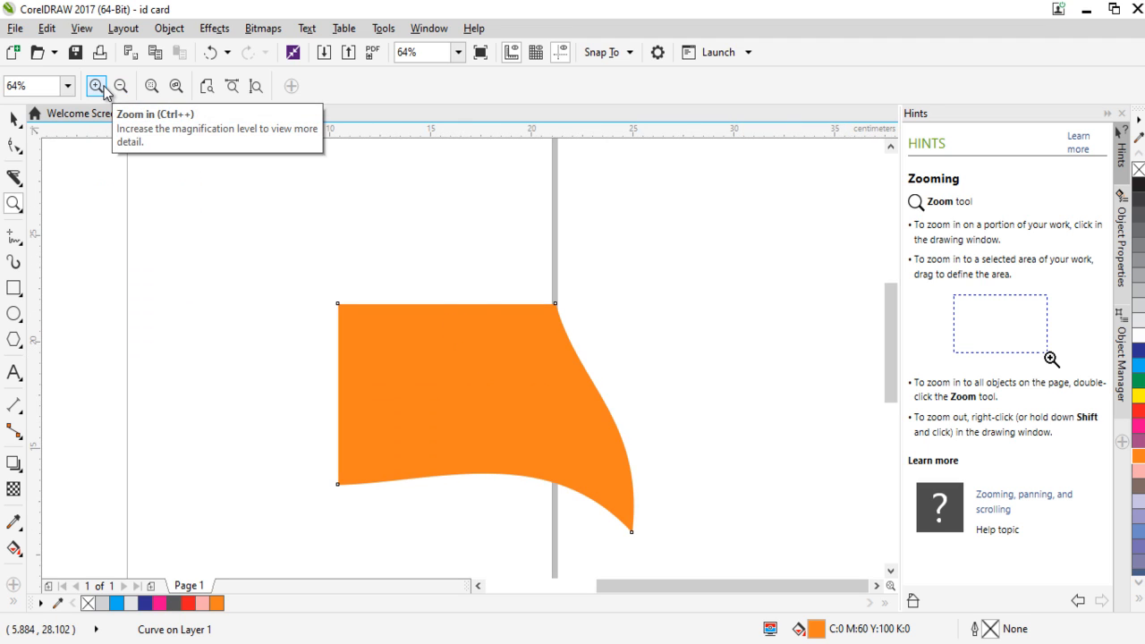
# Draw a looping 1.27 cm wide Artistic Media stroke above the orange piece and give it a more finely tapered preset.
pyautogui.click(15, 263)
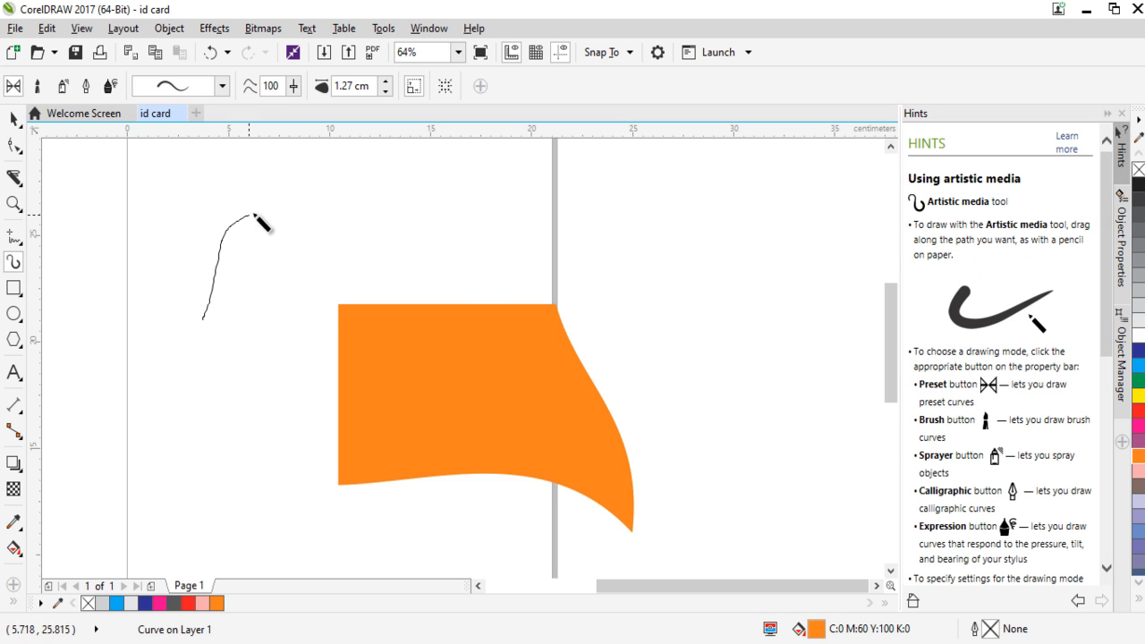
pyautogui.moveTo(254, 216)
pyautogui.mouseDown()
pyautogui.moveTo(341, 216)
pyautogui.moveTo(408, 251)
pyautogui.moveTo(464, 218)
pyautogui.moveTo(387, 211)
pyautogui.moveTo(324, 281)
pyautogui.moveTo(260, 183)
pyautogui.mouseUp()
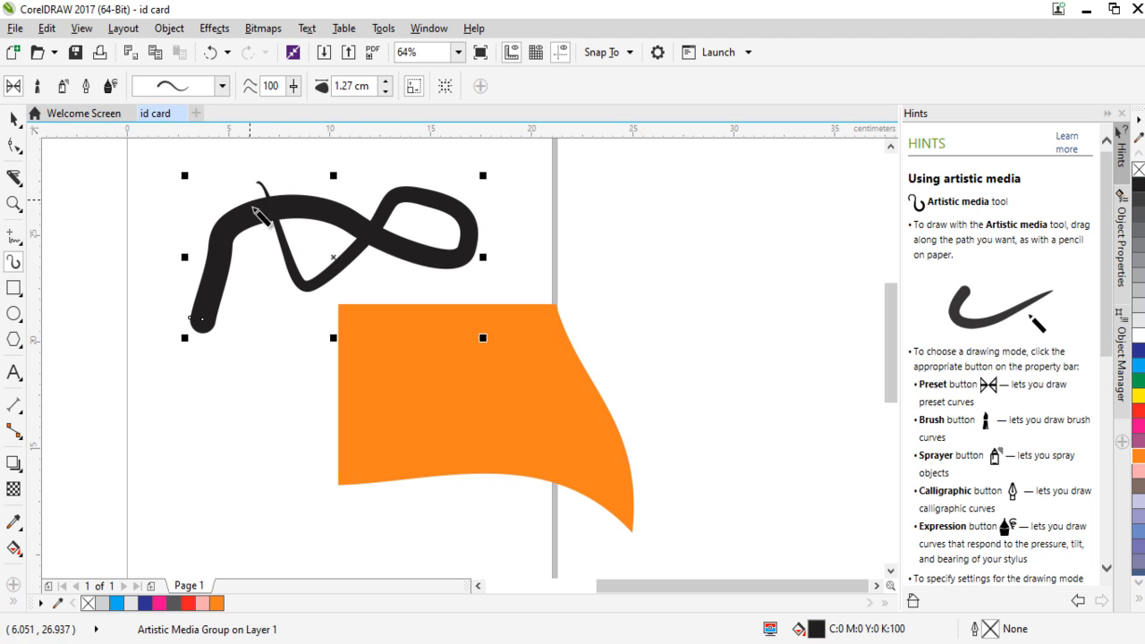
pyautogui.click(222, 86)
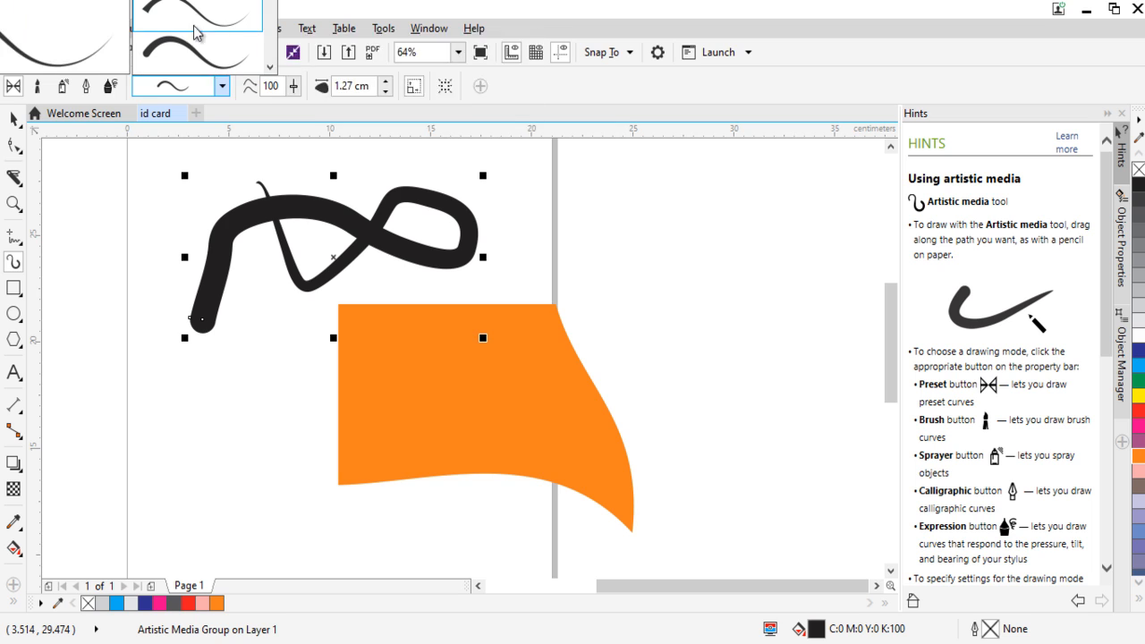
pyautogui.click(199, 56)
# Draw four short tapered Artistic Media strokes, one to the left of the orange piece and three around its upper right.
pyautogui.moveTo(148, 471); pyautogui.dragTo(267, 461)
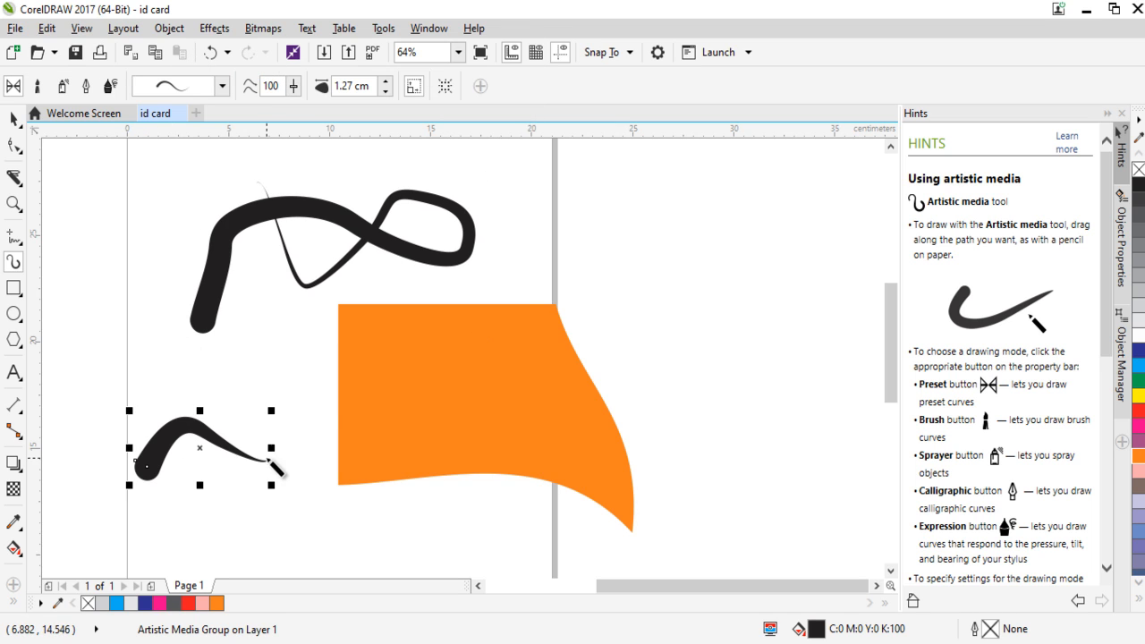
pyautogui.moveTo(528, 255); pyautogui.dragTo(593, 247)
pyautogui.moveTo(619, 291); pyautogui.dragTo(686, 337)
pyautogui.moveTo(721, 243); pyautogui.dragTo(708, 337)
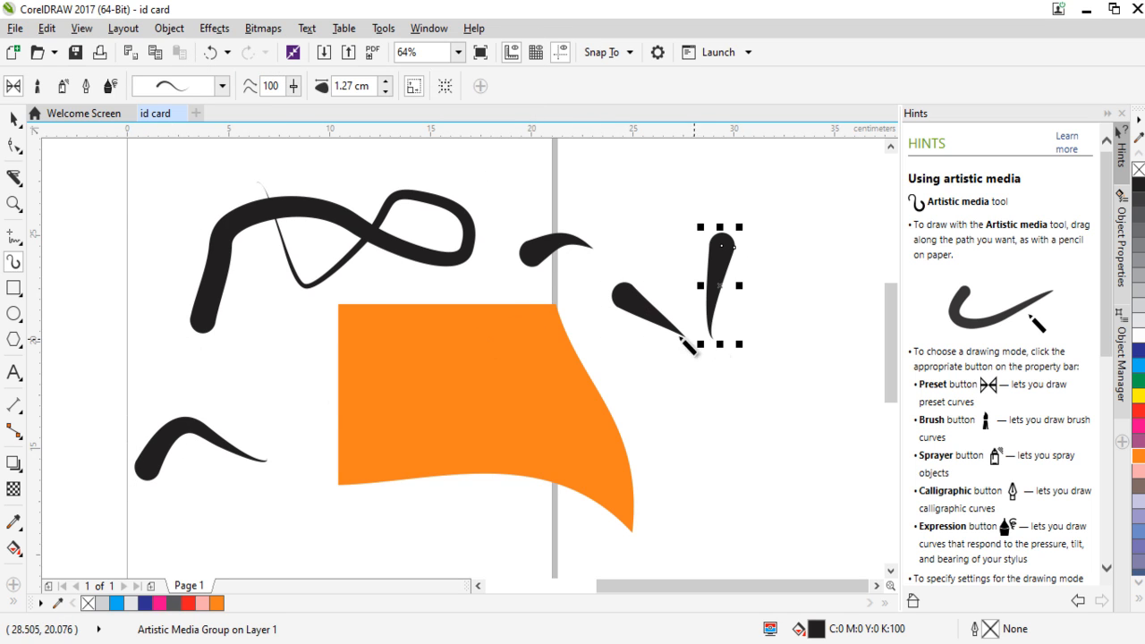
# Select all the artistic strokes together with the orange piece and delete them.
pyautogui.click(14, 120)
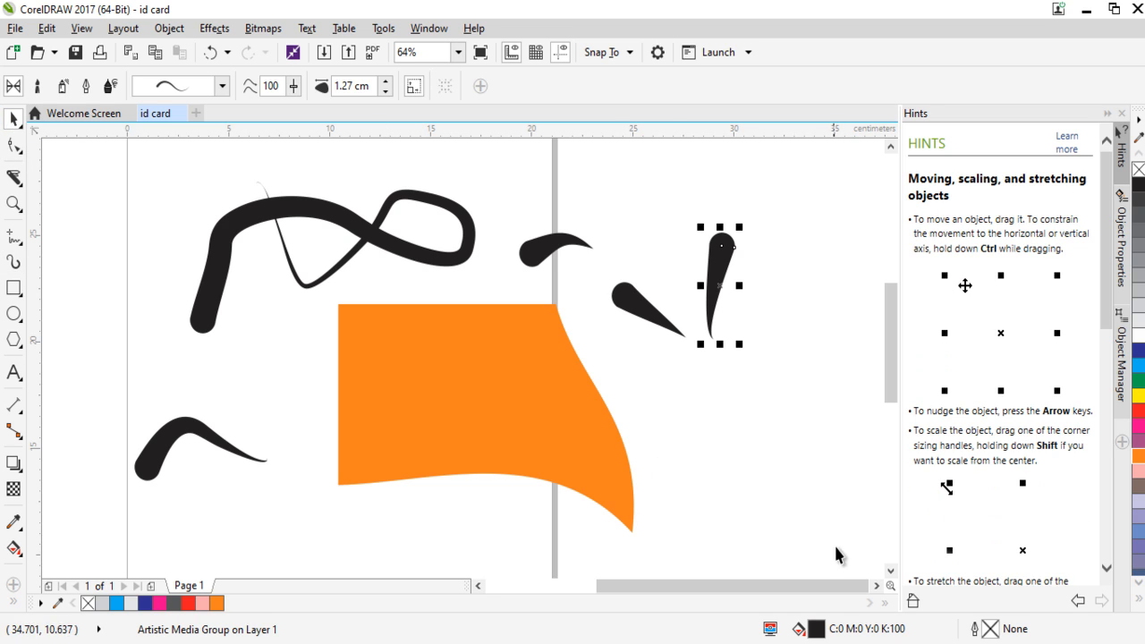
pyautogui.moveTo(835, 546); pyautogui.dragTo(74, 176)
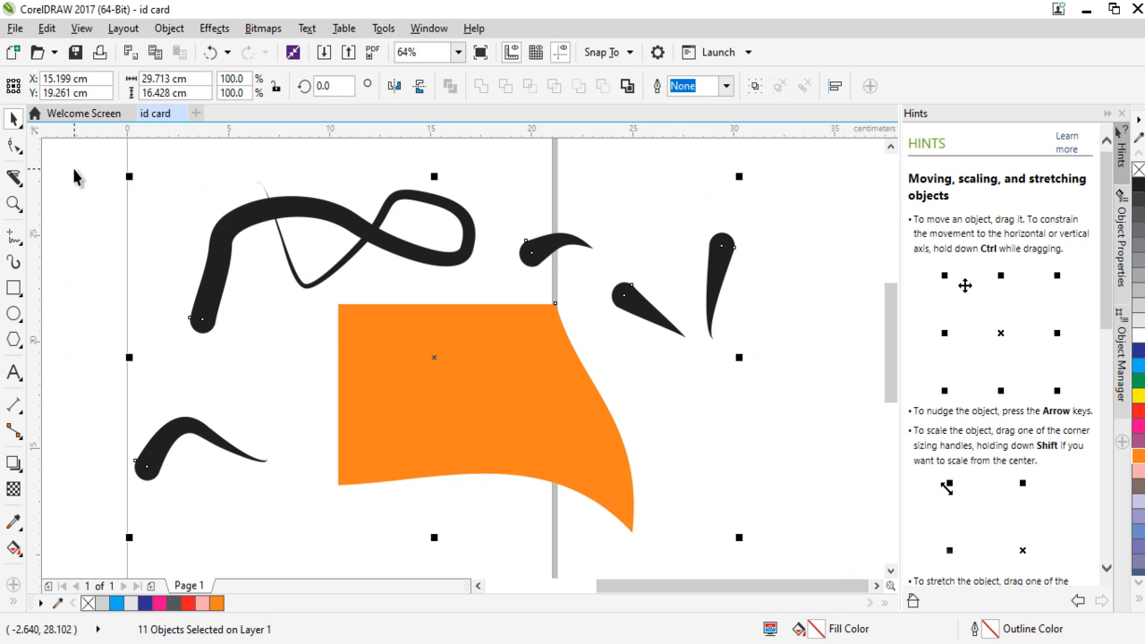
pyautogui.press('Delete')
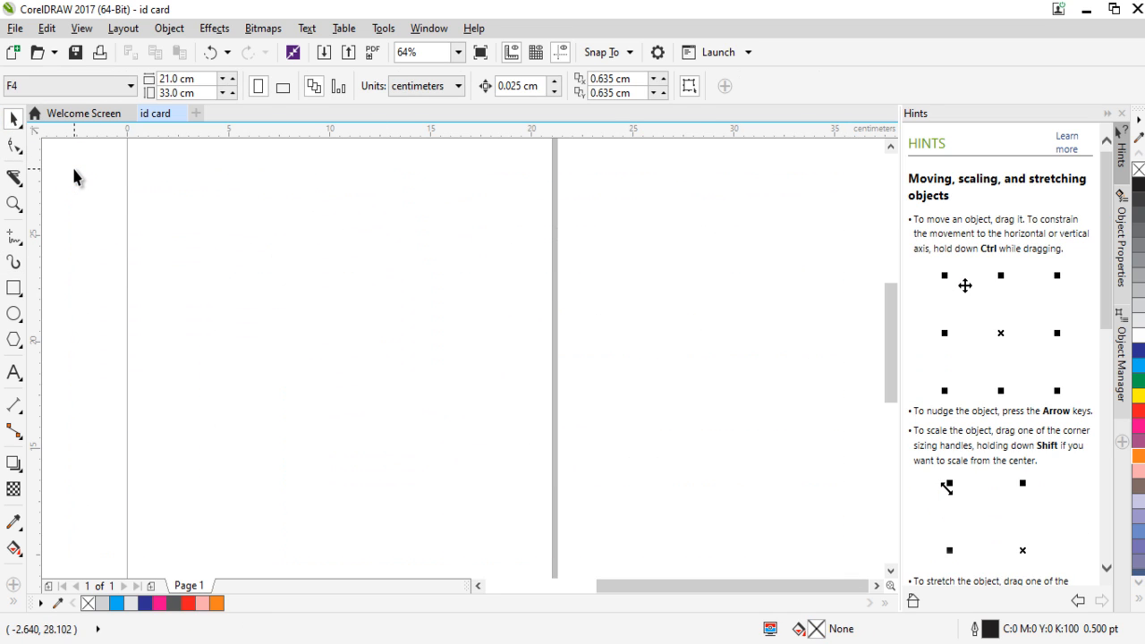
# Draw two upright rectangles side by side on the page with the Rectangle tool, the second about 6.4 × 9.6 cm.
pyautogui.rightClick(19, 300)
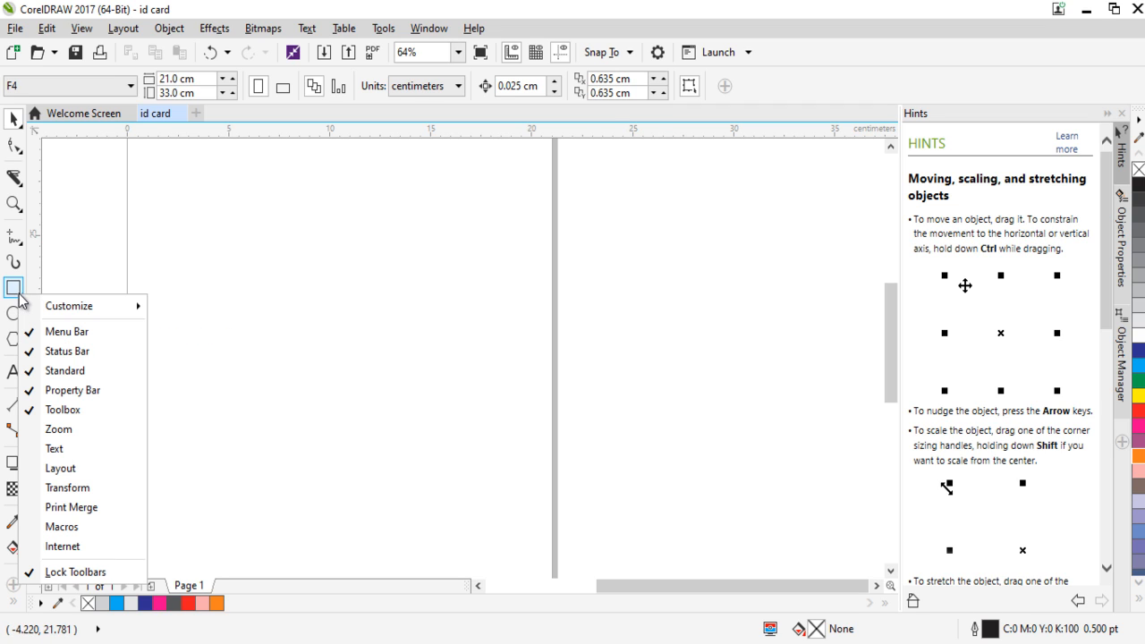
pyautogui.click(34, 284)
pyautogui.click(19, 295)
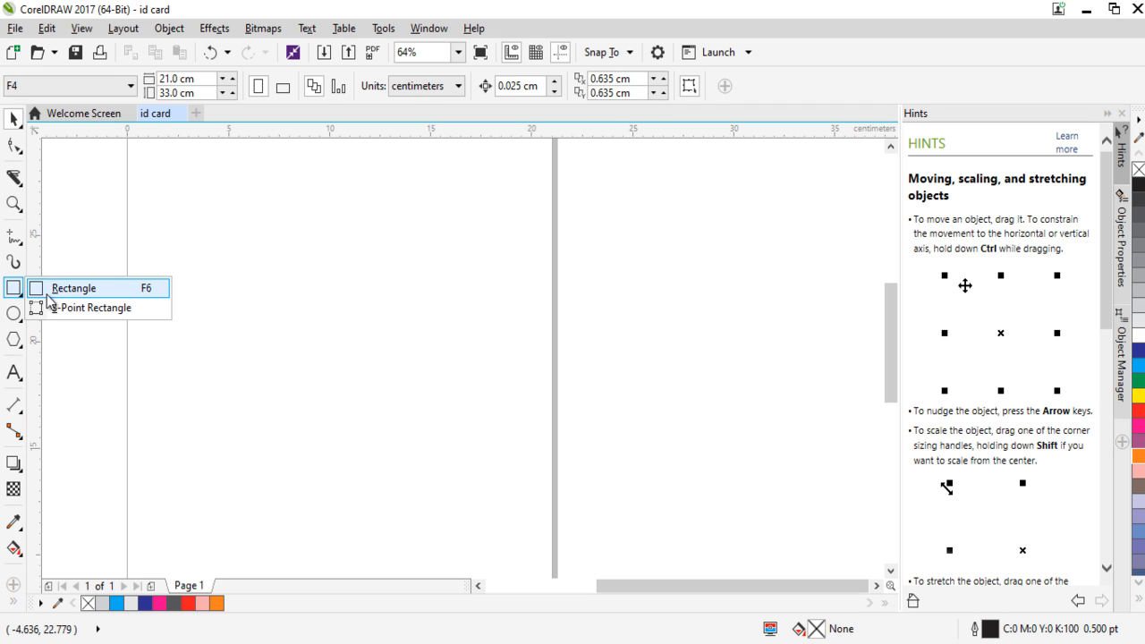
pyautogui.click(64, 292)
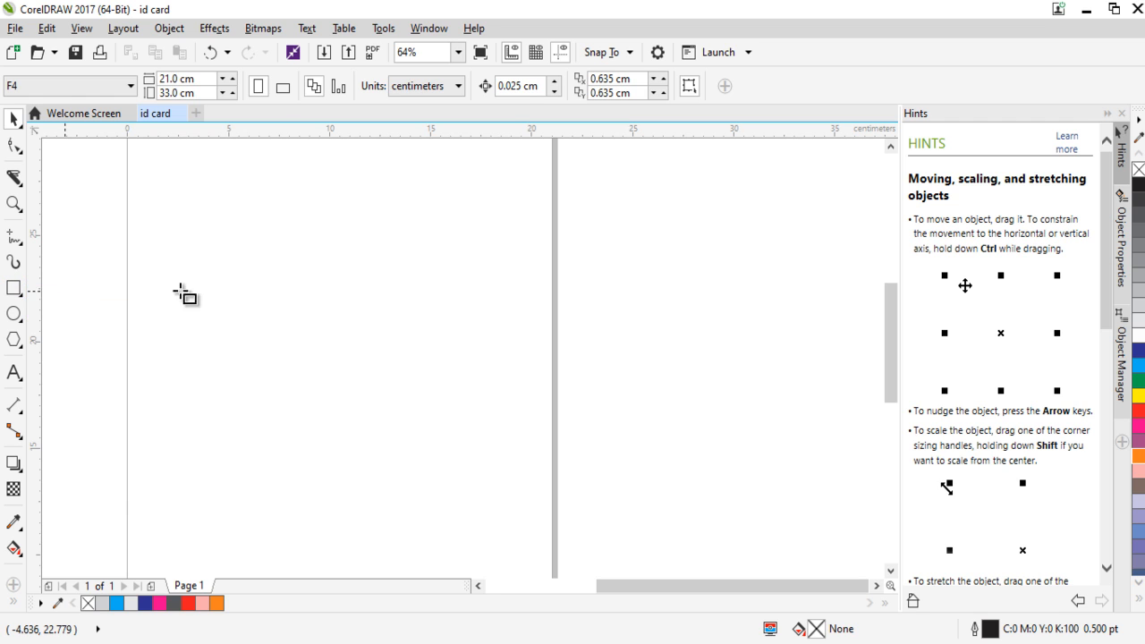
pyautogui.moveTo(186, 217)
pyautogui.mouseDown()
pyautogui.moveTo(402, 395)
pyautogui.moveTo(427, 504)
pyautogui.moveTo(304, 445)
pyautogui.mouseUp()
pyautogui.moveTo(398, 211); pyautogui.dragTo(528, 415)
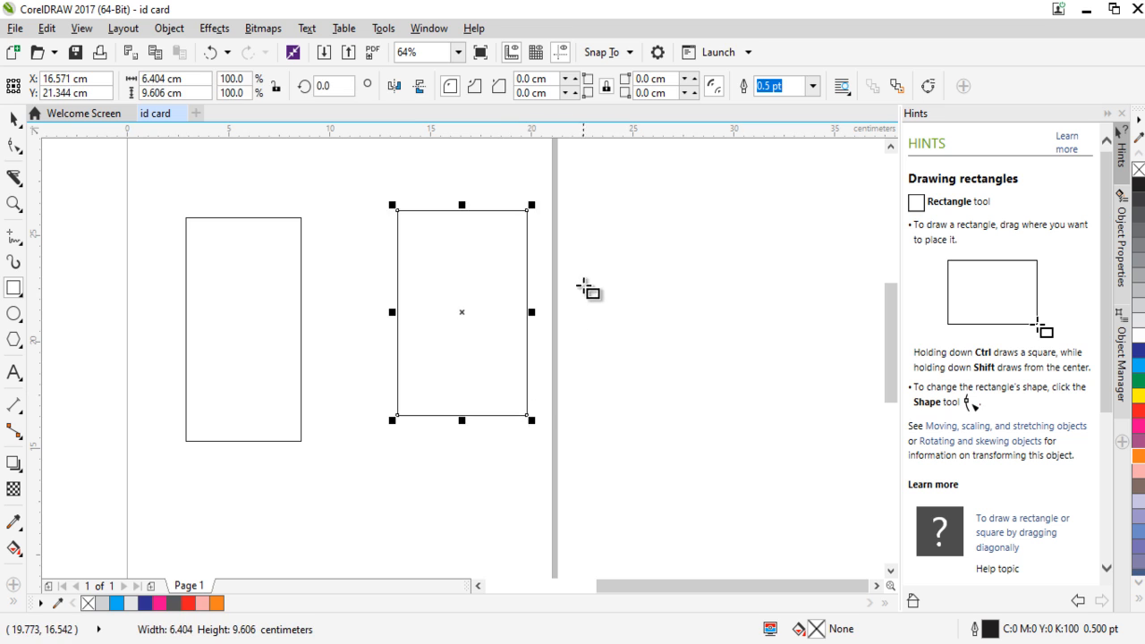
# Delete the two upright rectangles along with the tiny stray one beside the page.
pyautogui.click(593, 256)
pyautogui.click(638, 322)
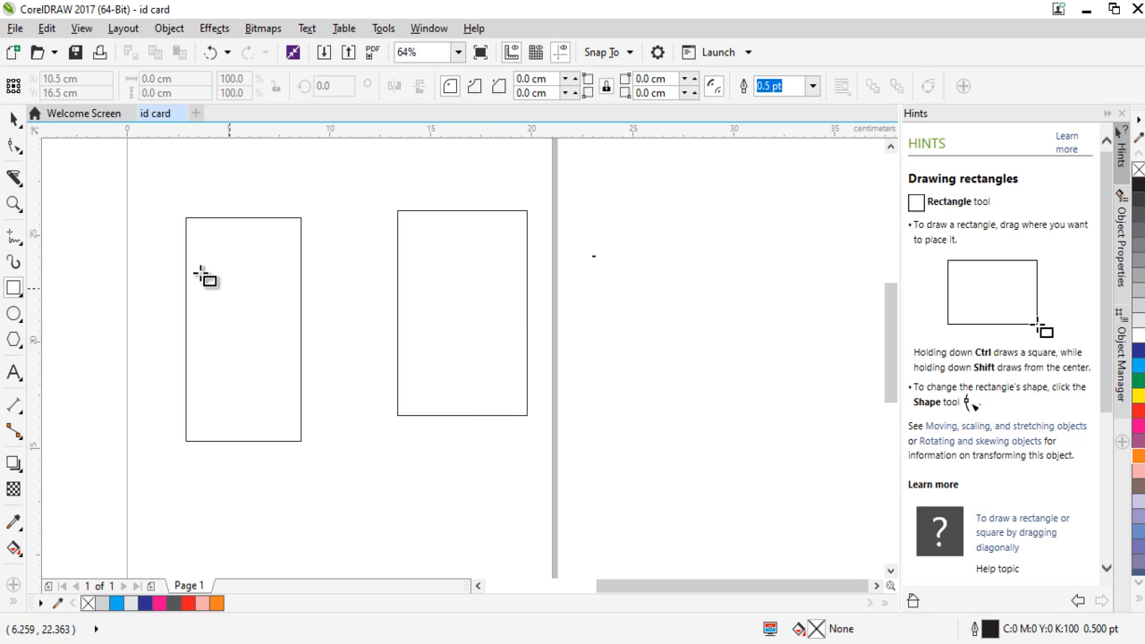
pyautogui.click(13, 119)
pyautogui.moveTo(785, 512); pyautogui.dragTo(775, 497)
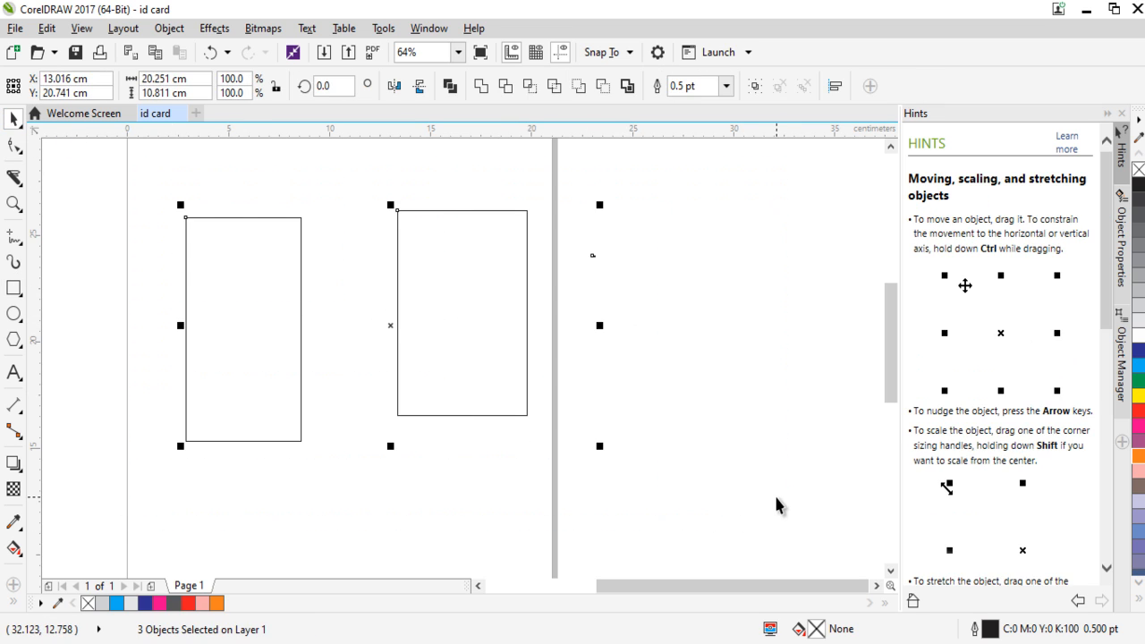
pyautogui.press('Delete')
# Draw a small rectangle near the page's upper left, a square about 9.6 cm wide, and an overlapping square about 6.7 cm wide.
pyautogui.click(13, 289)
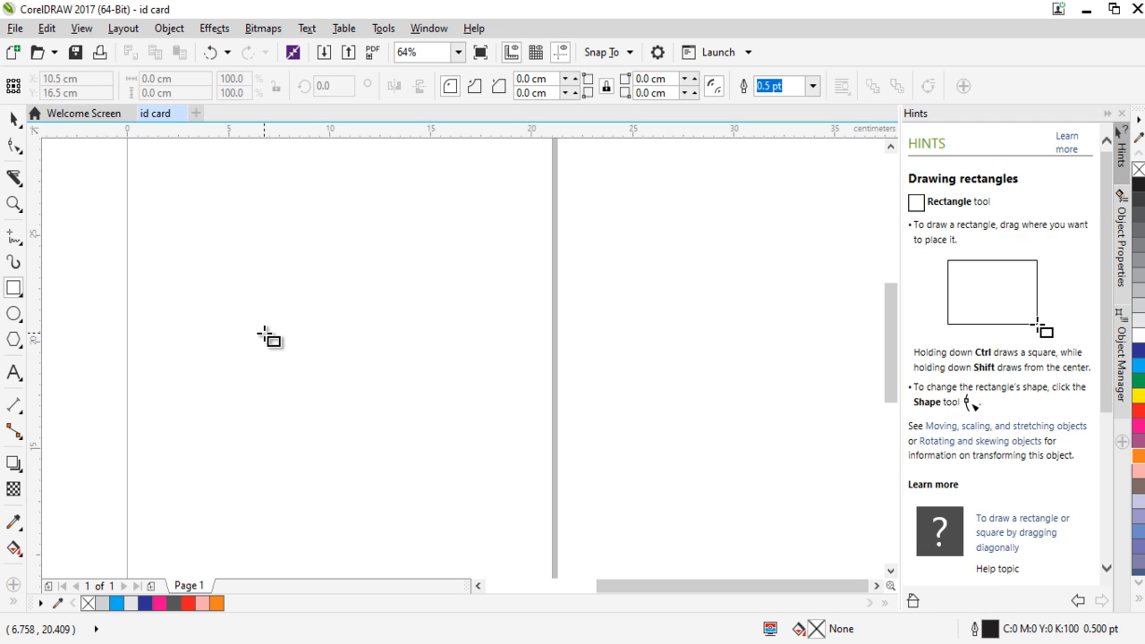
pyautogui.moveTo(180, 228); pyautogui.dragTo(218, 258)
pyautogui.moveTo(294, 282); pyautogui.dragTo(490, 398)
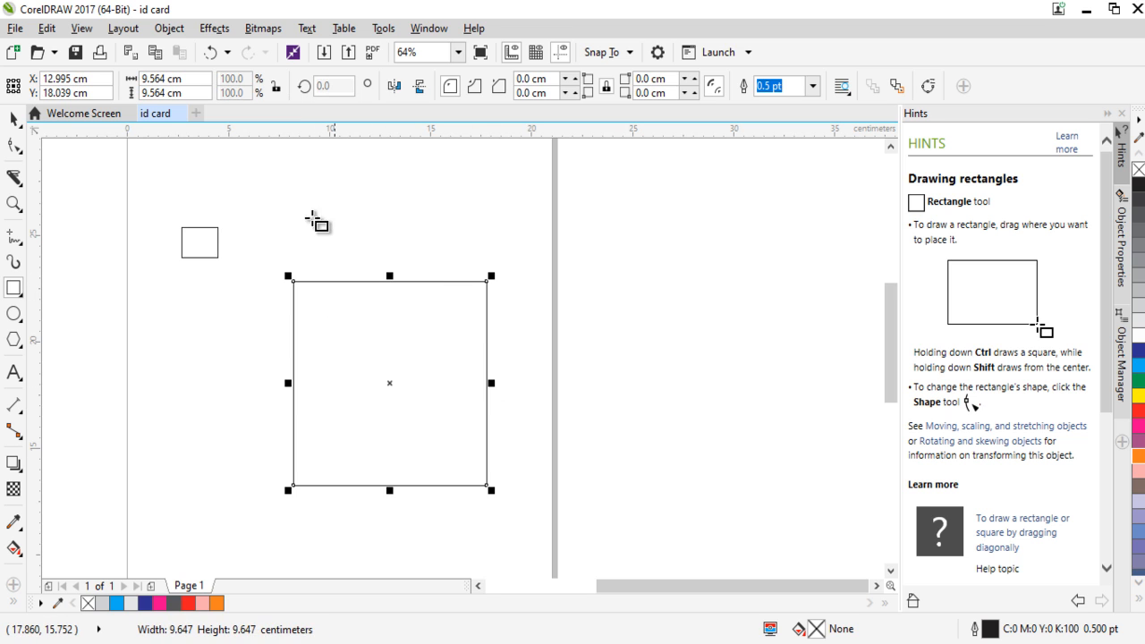
pyautogui.moveTo(466, 213); pyautogui.dragTo(602, 355)
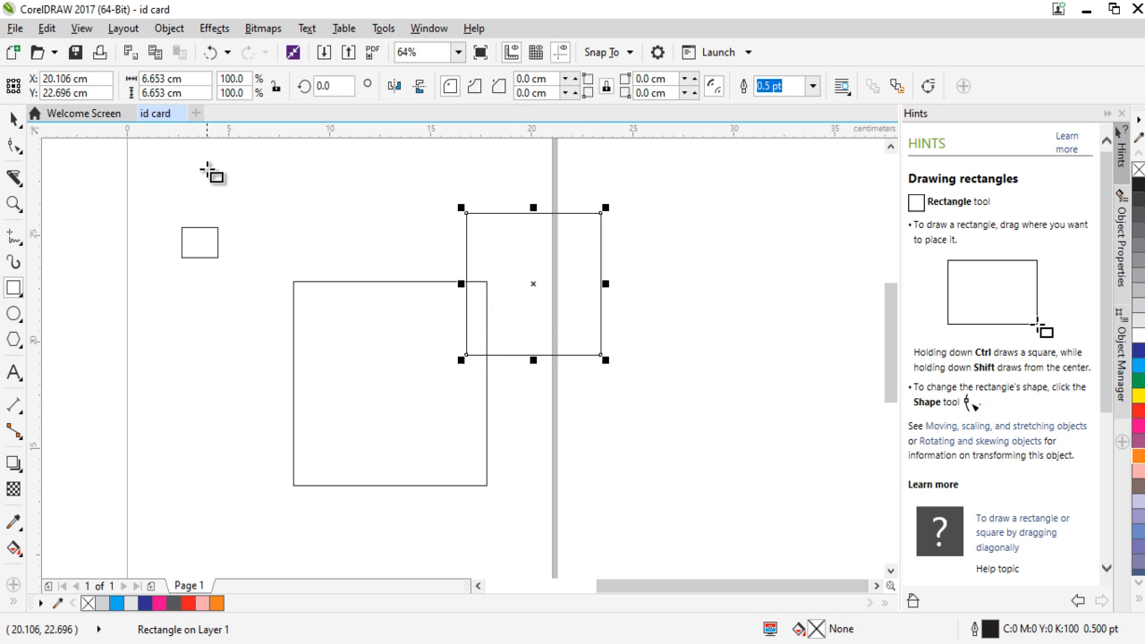
# Move the overlapping square to the page's left edge and draw a square about 9 cm wide to the right of the page.
pyautogui.click(15, 122)
pyautogui.moveTo(533, 284); pyautogui.dragTo(194, 381)
pyautogui.moveTo(599, 248)
pyautogui.mouseDown()
pyautogui.moveTo(785, 409)
pyautogui.moveTo(787, 438)
pyautogui.mouseUp()
pyautogui.click(20, 298)
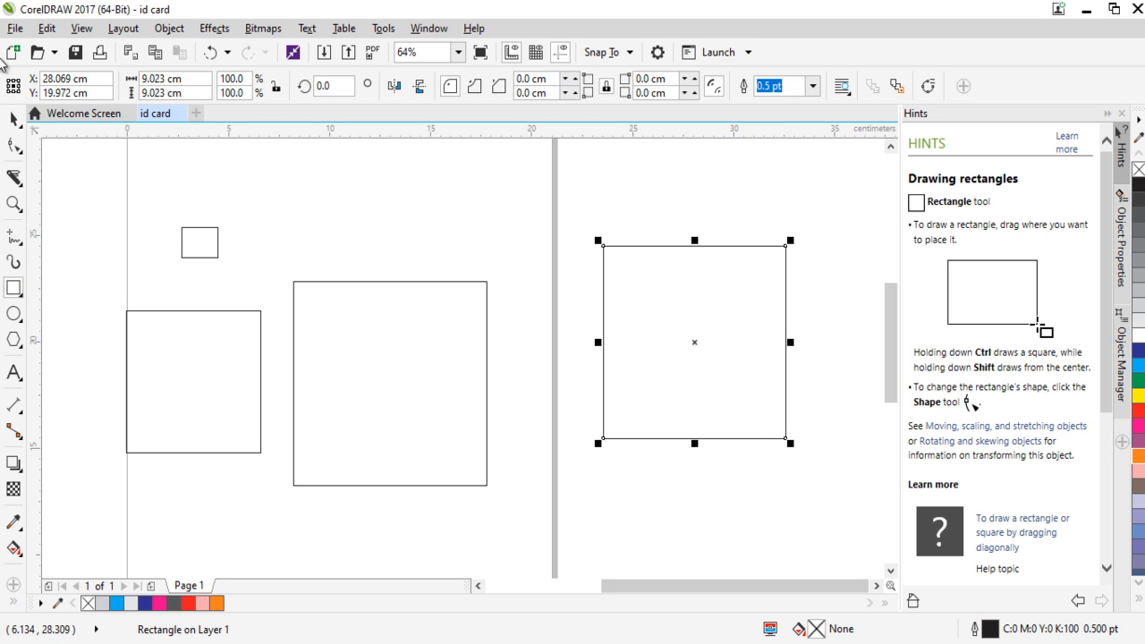
# Select all the squares and the small rectangle and delete them.
pyautogui.click(14, 121)
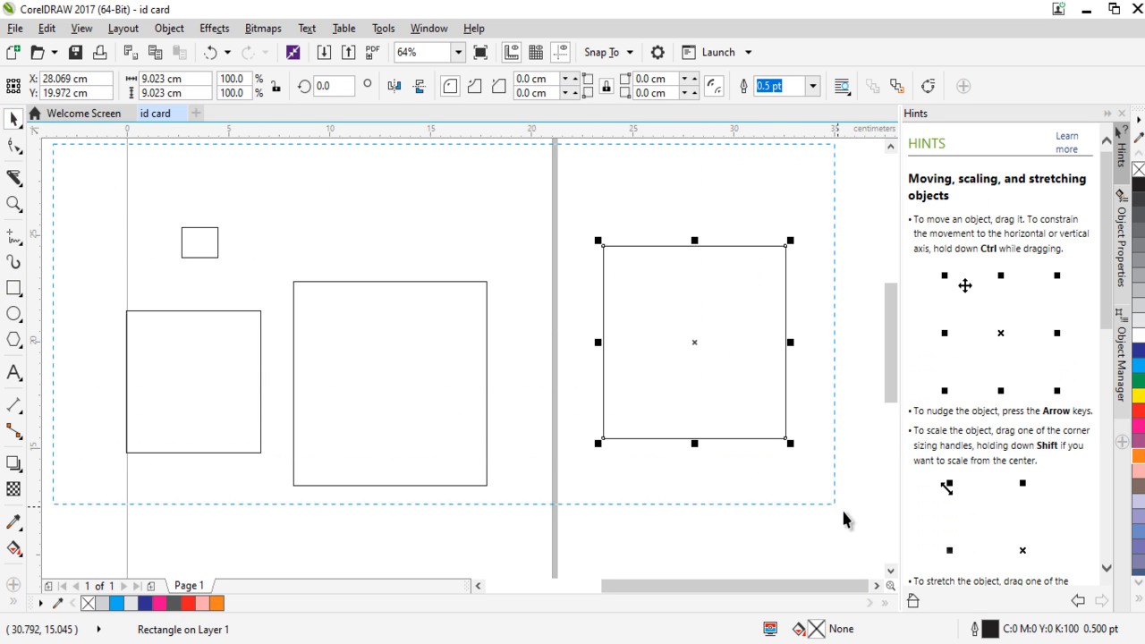
pyautogui.hscroll(1, 844, 513)
pyautogui.hotkey('ctrl', 'a')
pyautogui.press('Delete')
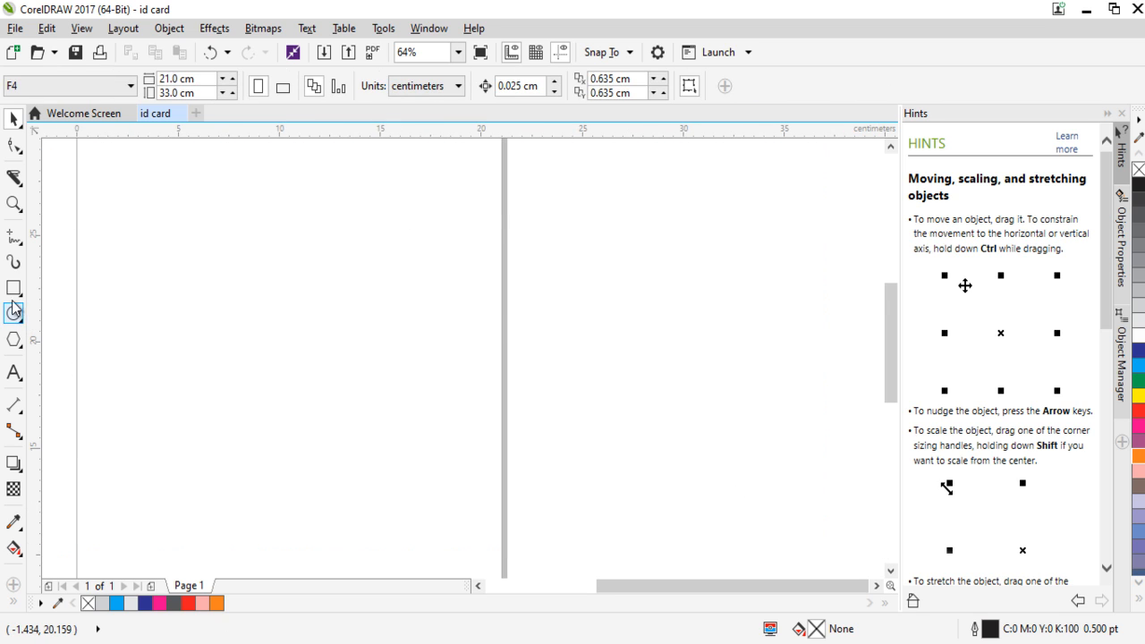
# Draw a rectangle about 9.8 × 6.4 cm on the page with the Rectangle tool and delete it.
pyautogui.press('F6')
pyautogui.moveTo(209, 255); pyautogui.dragTo(409, 394)
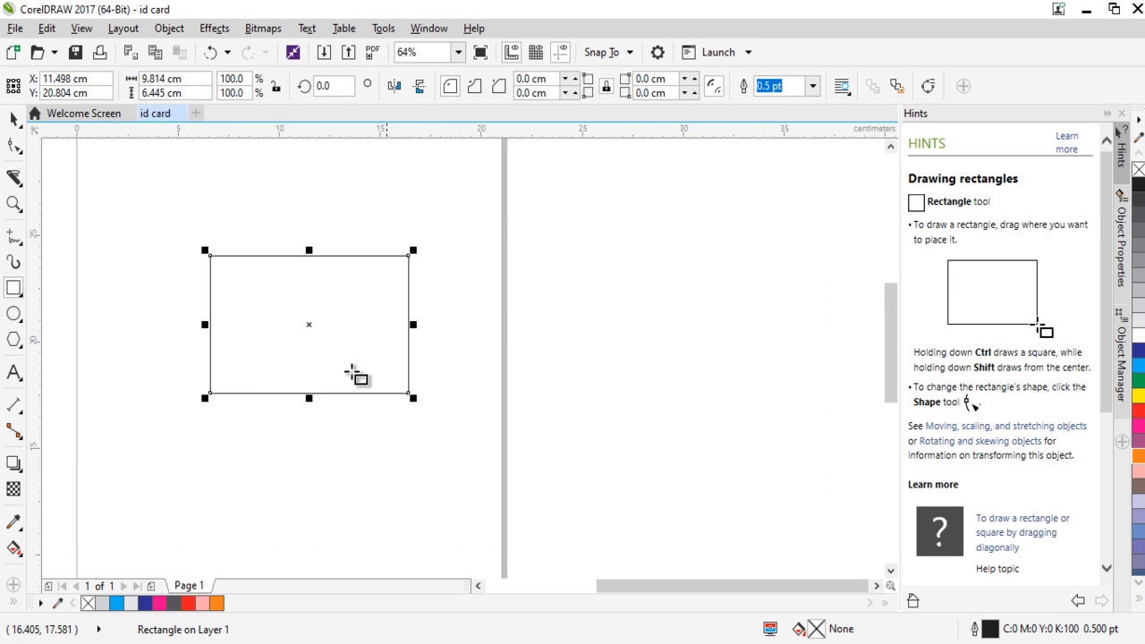
pyautogui.click(16, 121)
pyautogui.press('Delete')
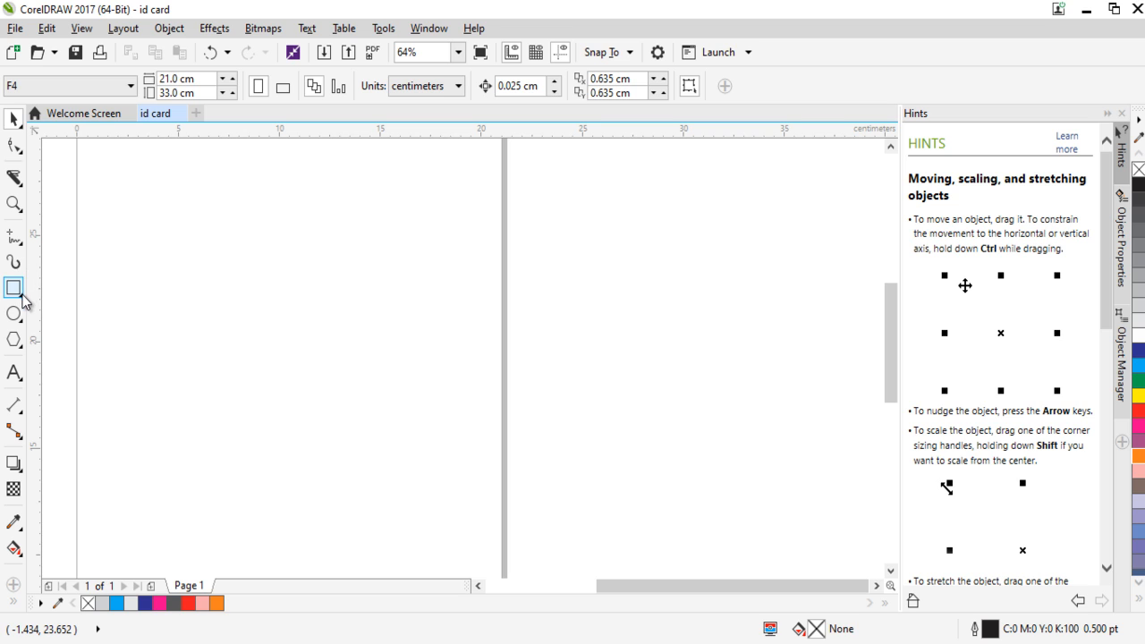
# Draw two tilted rectangles with the 3-Point Rectangle tool, spanning about 10.3 × 10.3 cm and about 6.9 × 6.4 cm.
pyautogui.click(22, 296)
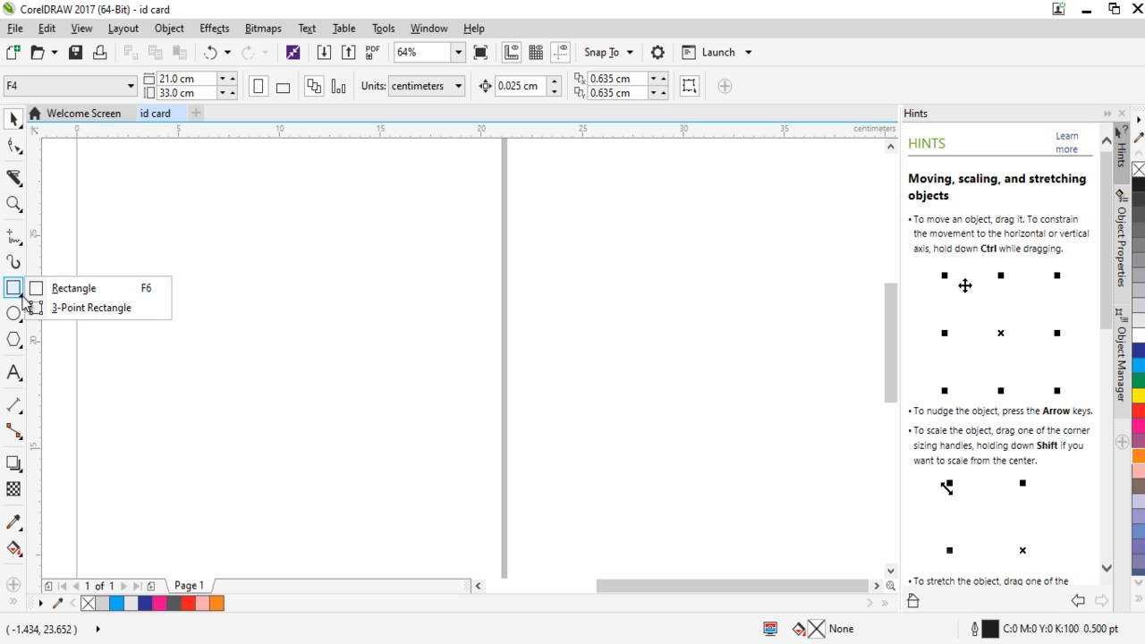
pyautogui.click(96, 310)
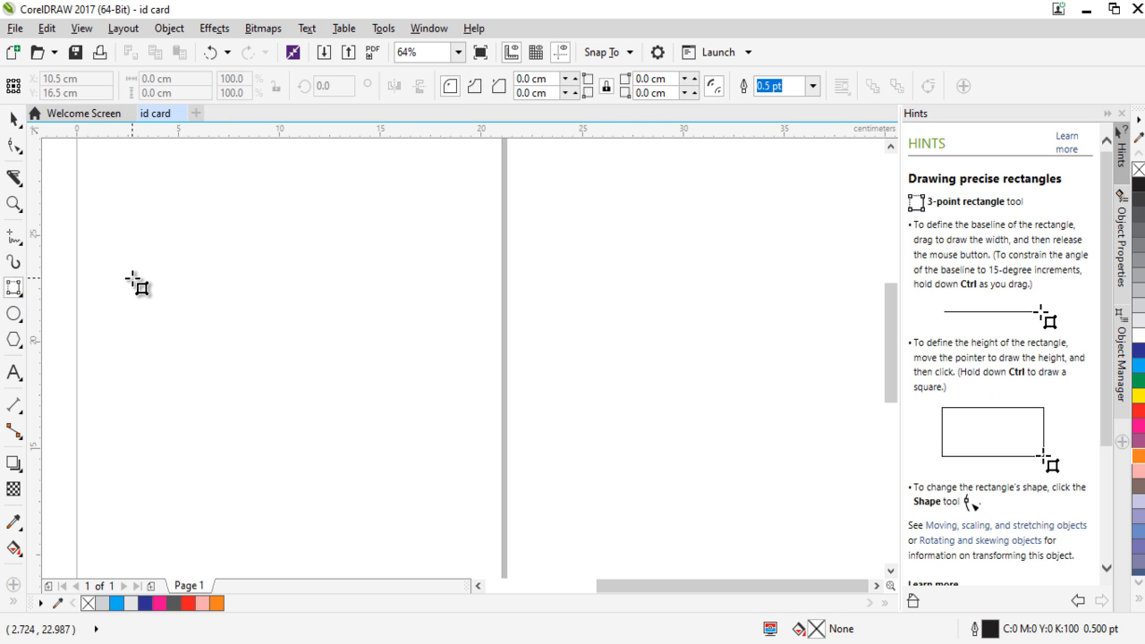
pyautogui.moveTo(131, 277); pyautogui.dragTo(233, 169)
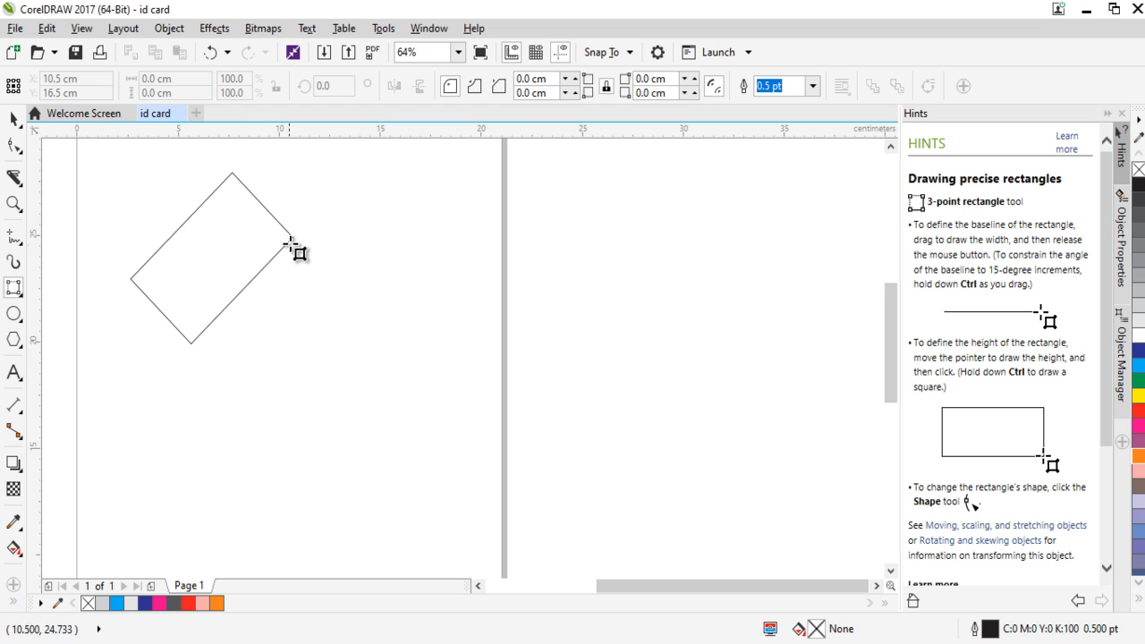
pyautogui.click(333, 286)
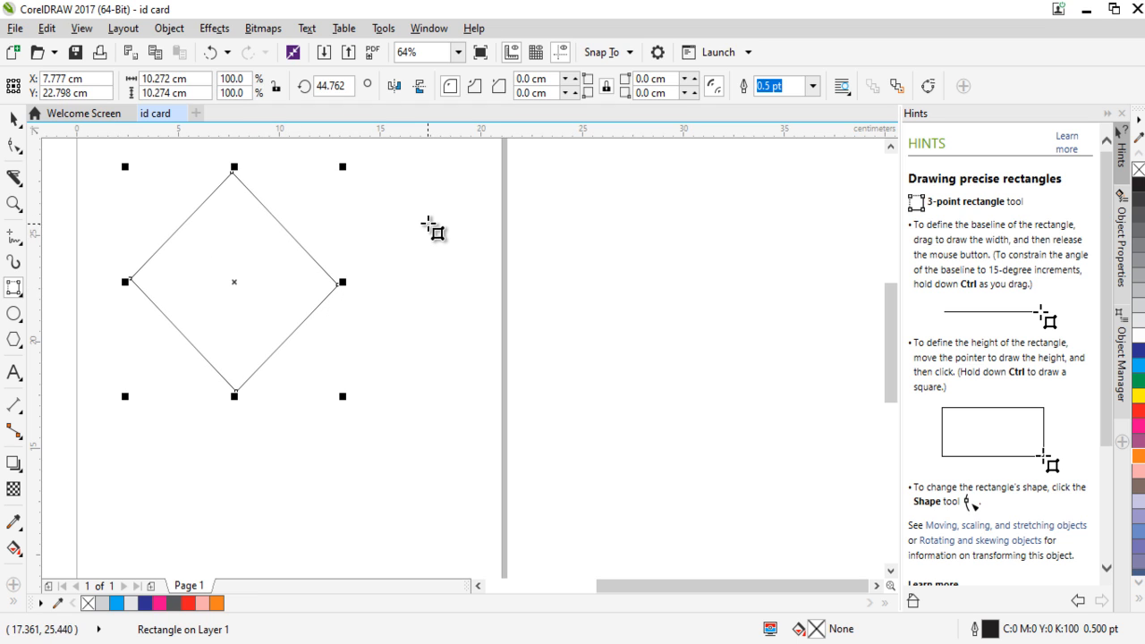
pyautogui.moveTo(428, 223); pyautogui.dragTo(471, 291)
pyautogui.click(572, 235)
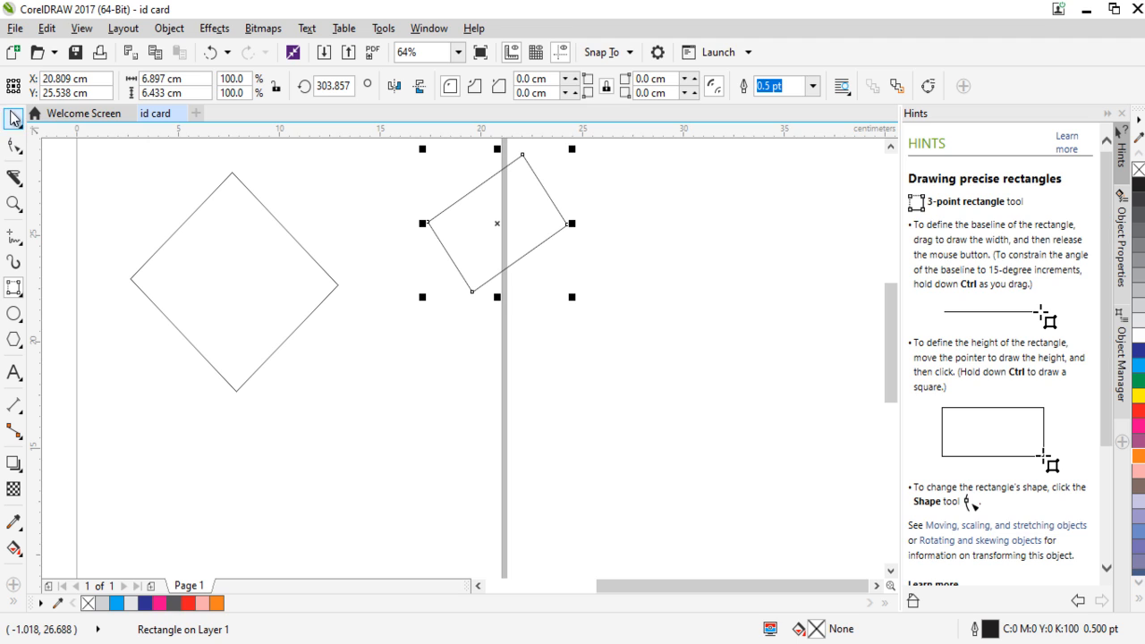
# Select both tilted rectangles and delete them.
pyautogui.press('space')
pyautogui.moveTo(727, 410); pyautogui.dragTo(119, 149)
pyautogui.press('Delete')
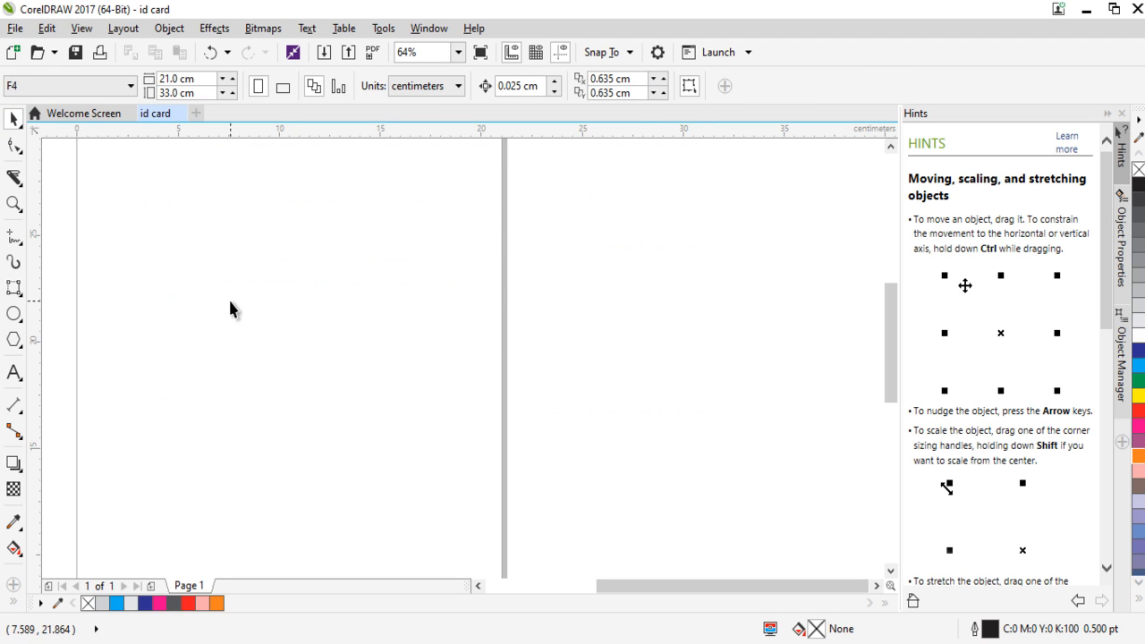
# Draw a large circle on the page and an ellipse about 10.3 × 5 cm to its right with the Ellipse tool, leaving both deselected.
pyautogui.click(22, 324)
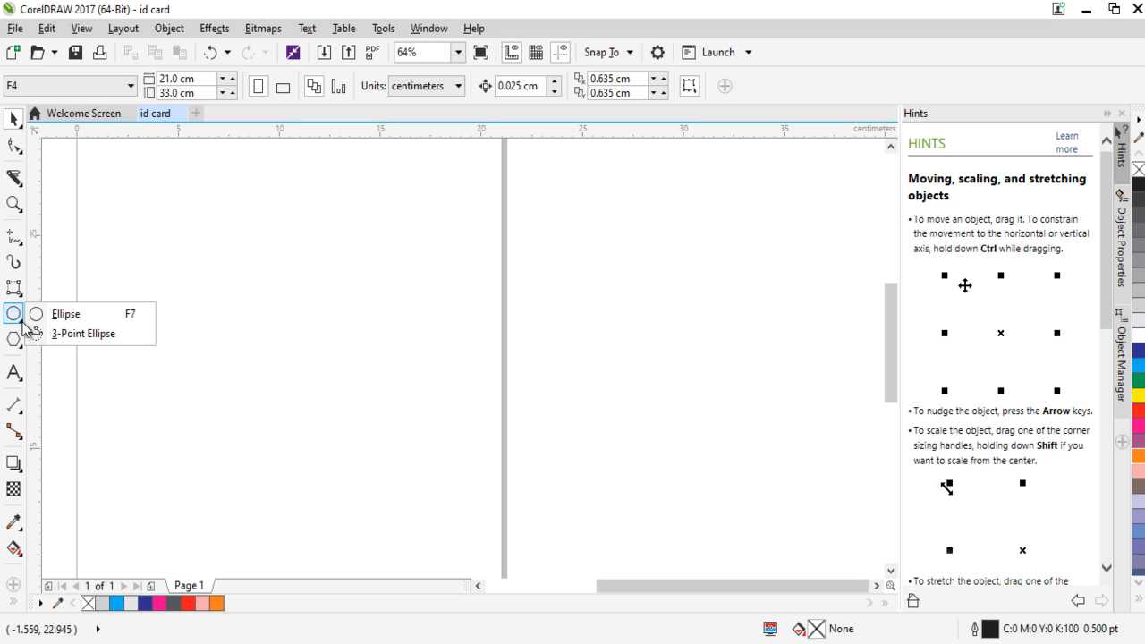
pyautogui.click(35, 314)
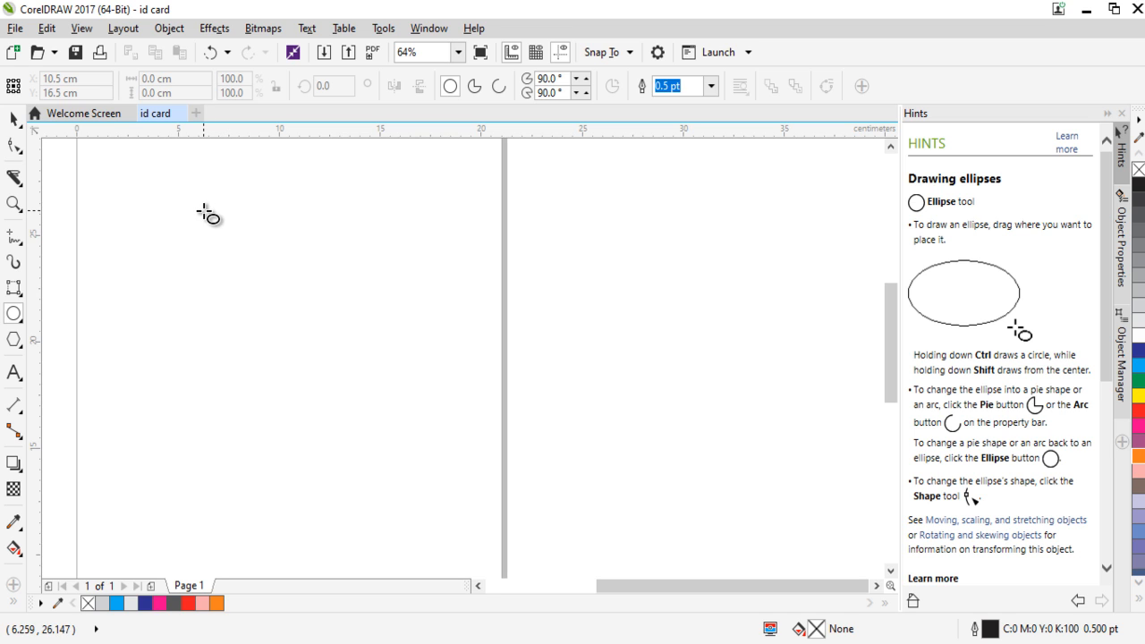
pyautogui.moveTo(211, 237)
pyautogui.mouseDown()
pyautogui.moveTo(256, 302)
pyautogui.moveTo(427, 483)
pyautogui.moveTo(342, 324)
pyautogui.moveTo(428, 419)
pyautogui.moveTo(325, 314)
pyautogui.moveTo(401, 406)
pyautogui.moveTo(445, 432)
pyautogui.moveTo(430, 402)
pyautogui.moveTo(439, 404)
pyautogui.mouseUp()
pyautogui.moveTo(602, 272)
pyautogui.mouseDown()
pyautogui.moveTo(686, 365)
pyautogui.moveTo(808, 364)
pyautogui.moveTo(641, 231)
pyautogui.moveTo(687, 380)
pyautogui.moveTo(808, 361)
pyautogui.moveTo(811, 381)
pyautogui.mouseUp()
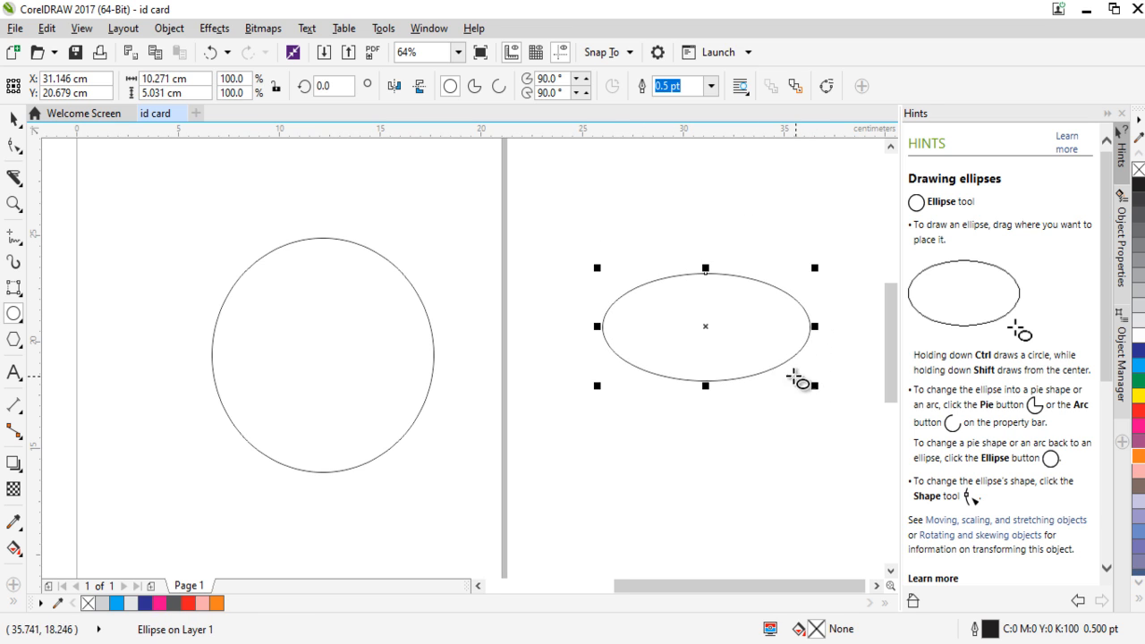
pyautogui.click(16, 123)
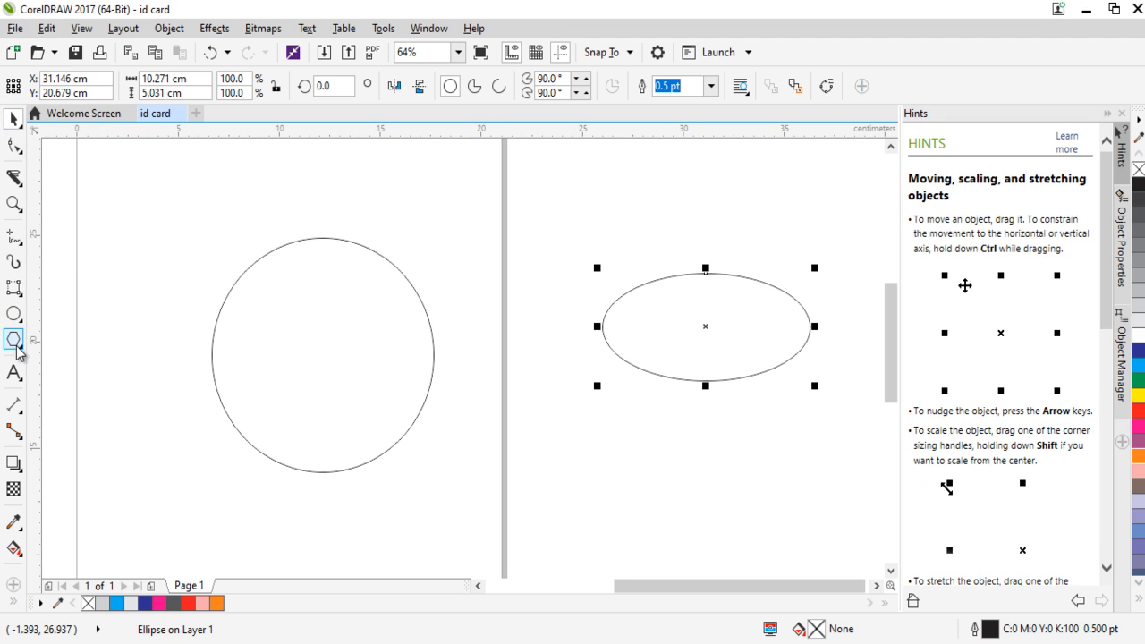
pyautogui.click(114, 341)
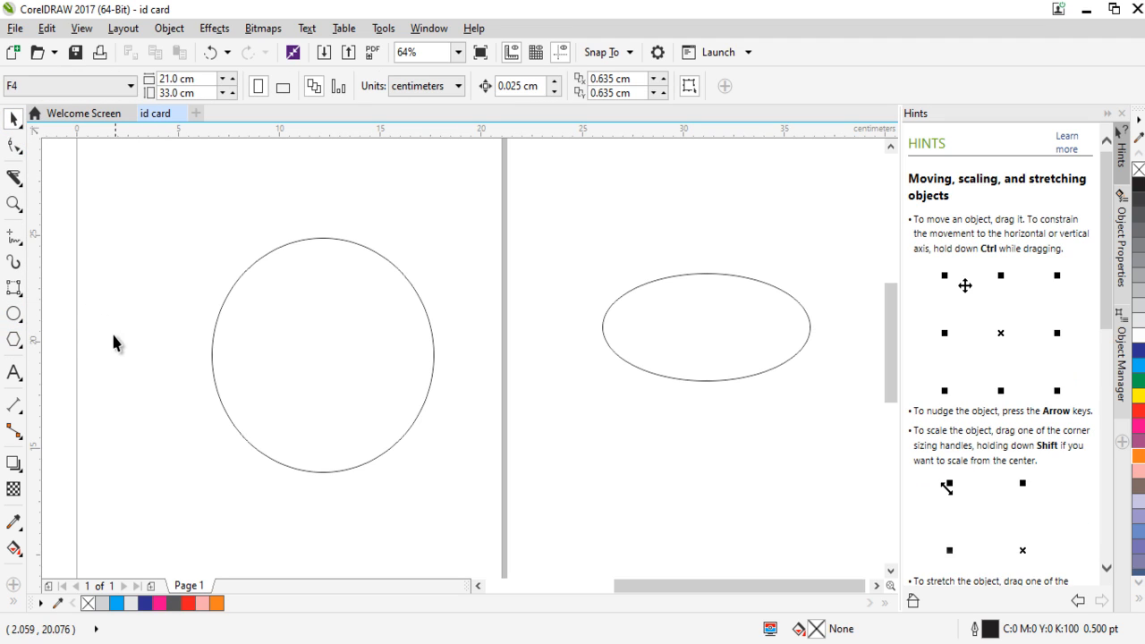
# Draw a circle about 3.2 cm across and a flat ellipse about 8.6 × 2.2 cm above the large circle.
pyautogui.click(13, 315)
pyautogui.moveTo(117, 194); pyautogui.dragTo(156, 266)
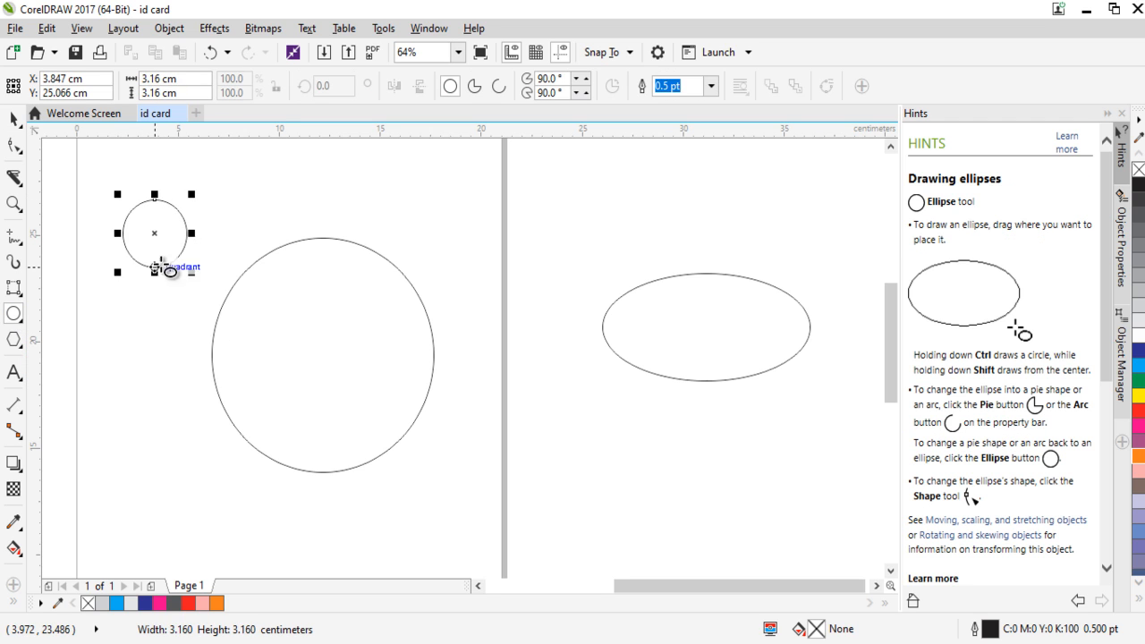
pyautogui.moveTo(303, 187); pyautogui.dragTo(485, 243)
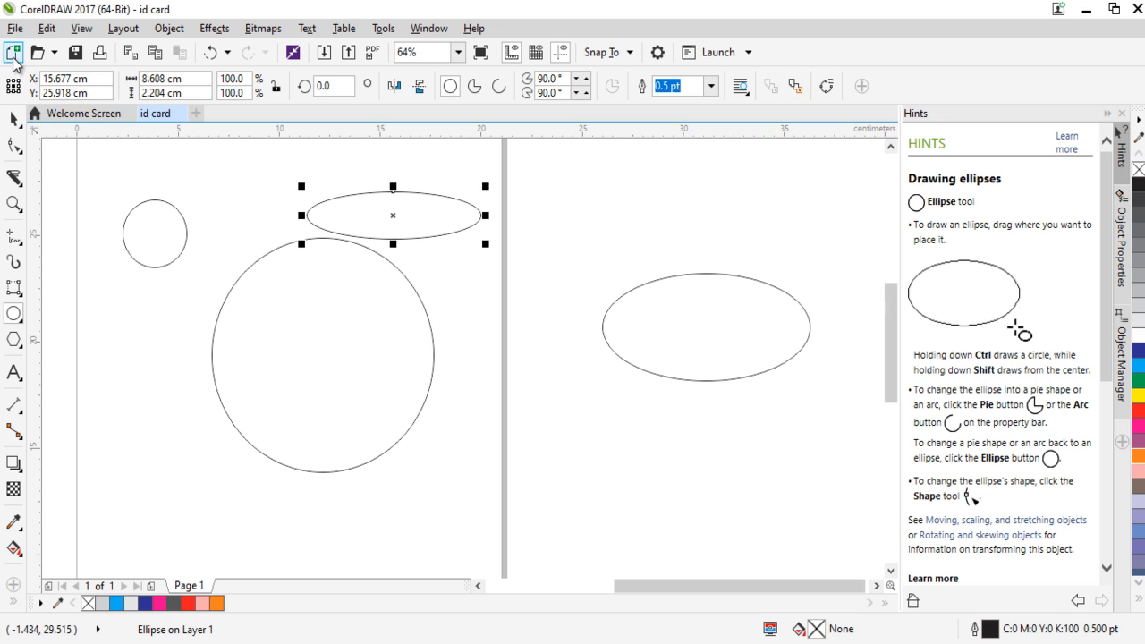
# Select all the circles and ellipses and delete them.
pyautogui.click(12, 119)
pyautogui.moveTo(77, 170); pyautogui.dragTo(856, 505)
pyautogui.press('Delete')
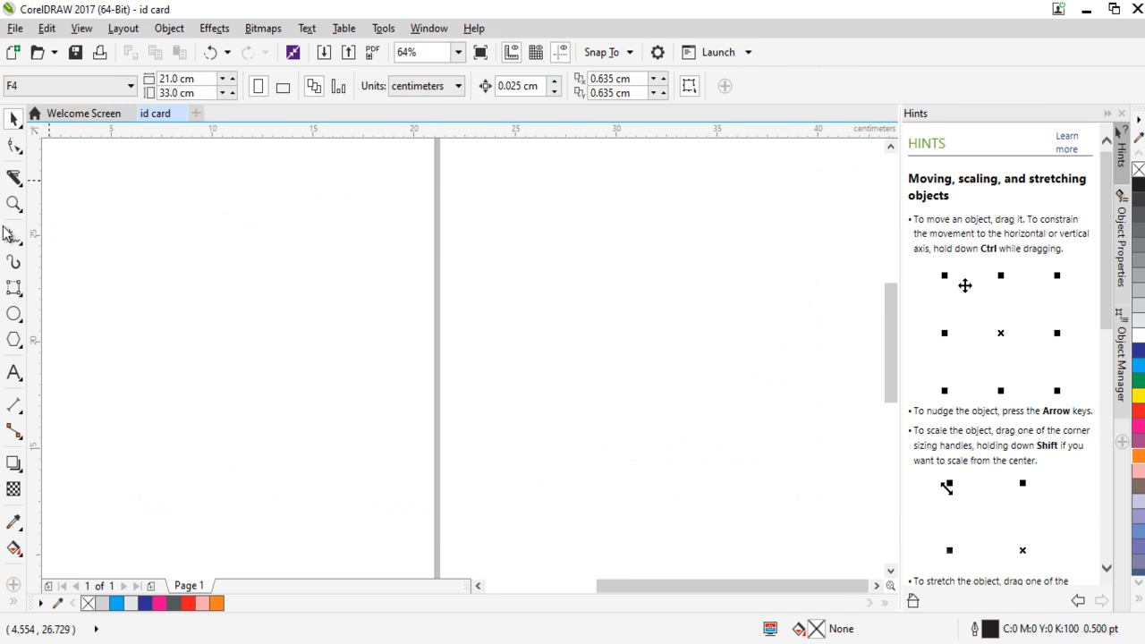
# Draw a six-sided polygon about 10.5 × 9 cm with the default graphic outline set to 3.0 pt, and delete it.
pyautogui.click(15, 342)
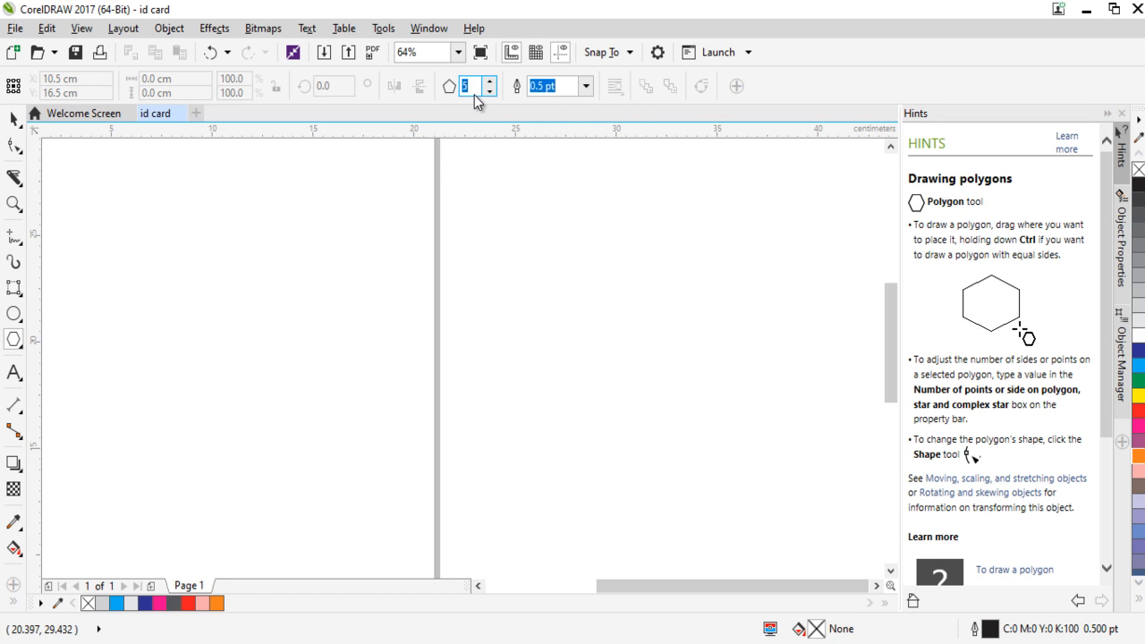
pyautogui.click(587, 86)
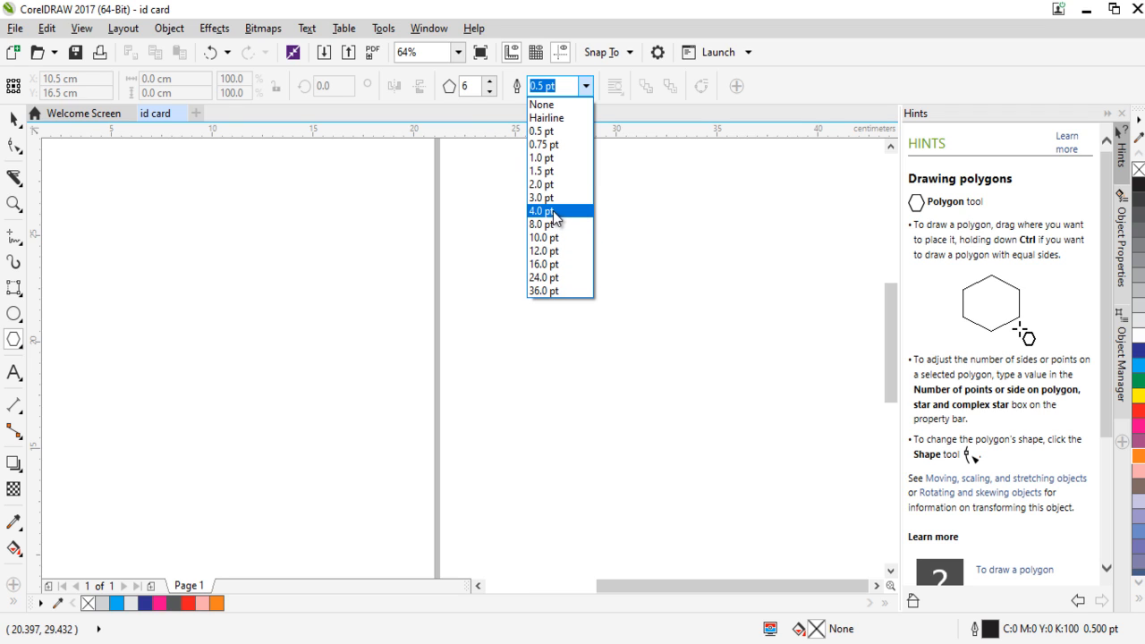
pyautogui.click(575, 198)
pyautogui.click(534, 432)
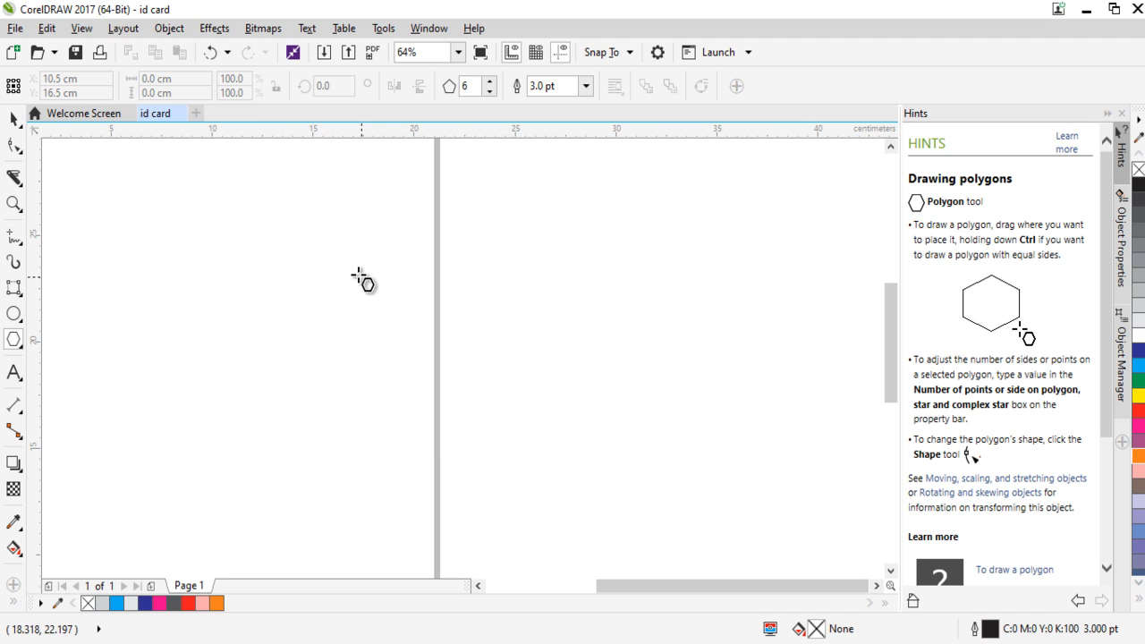
pyautogui.moveTo(334, 239); pyautogui.dragTo(556, 442)
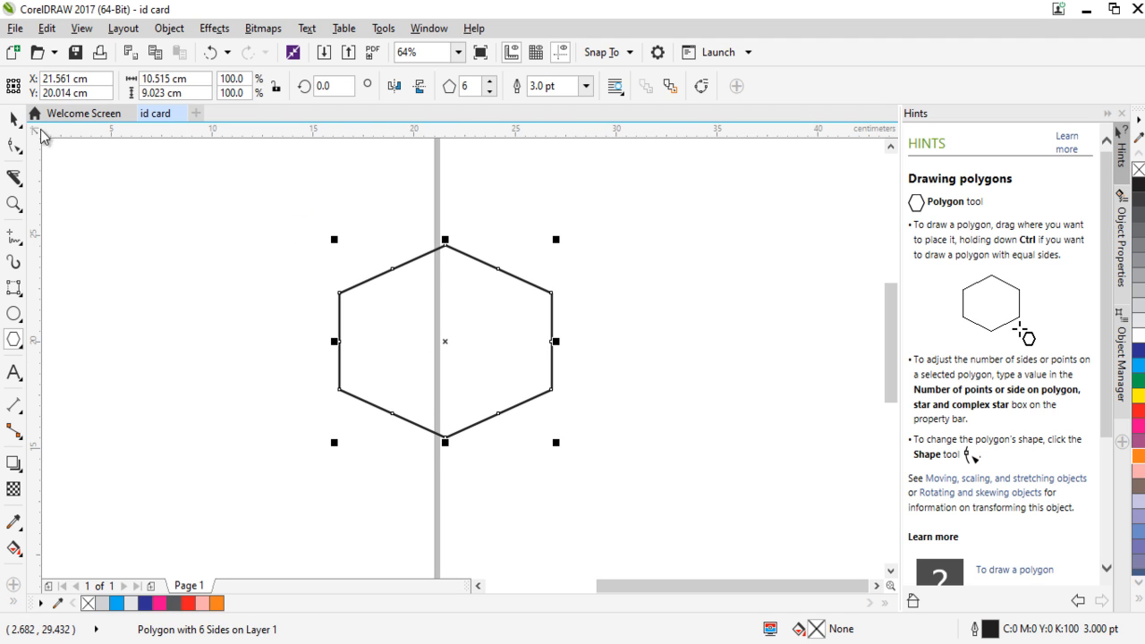
pyautogui.click(16, 124)
pyautogui.press('Delete')
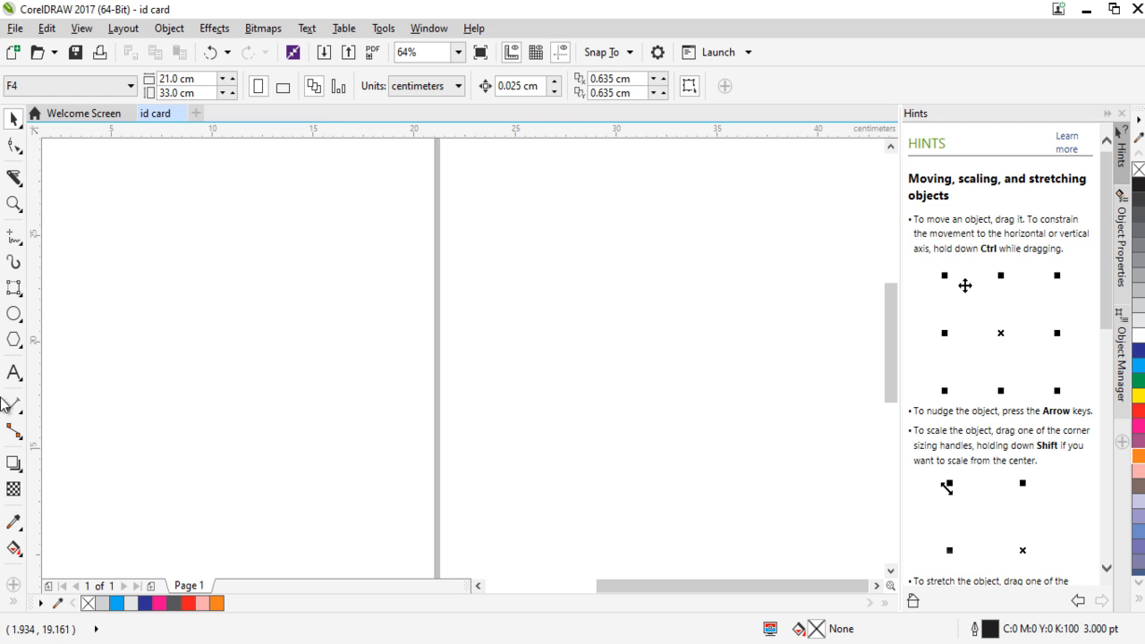
# Set the default graphic outline width to 1.0 pt and draw a five-sided polygon about 5.7 × 3.9 cm.
pyautogui.click(13, 340)
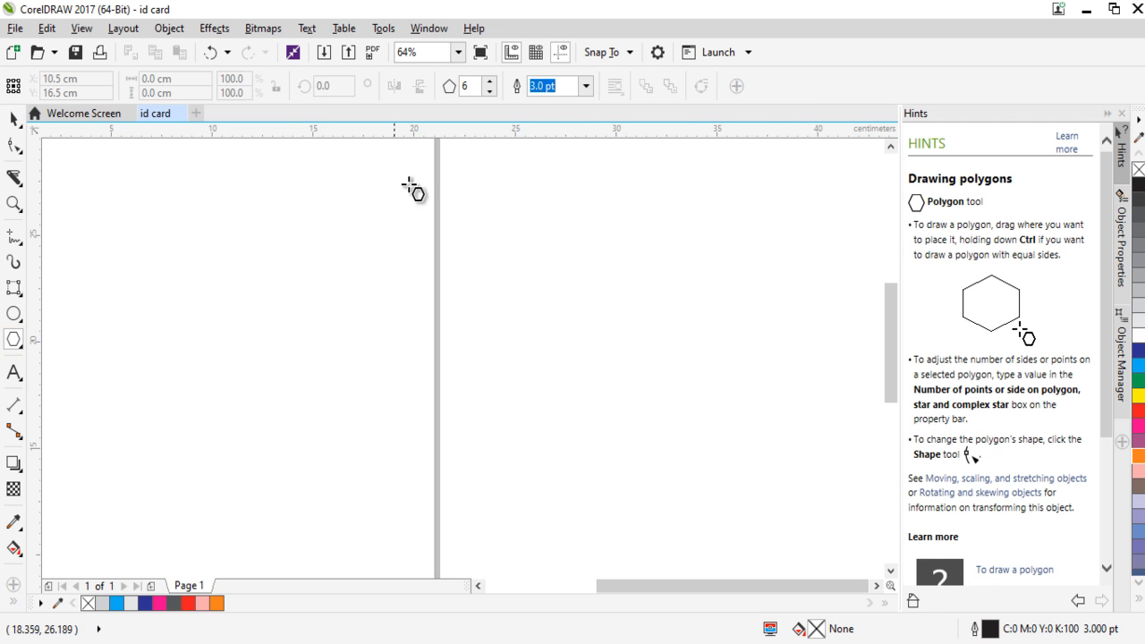
pyautogui.click(587, 86)
pyautogui.click(577, 160)
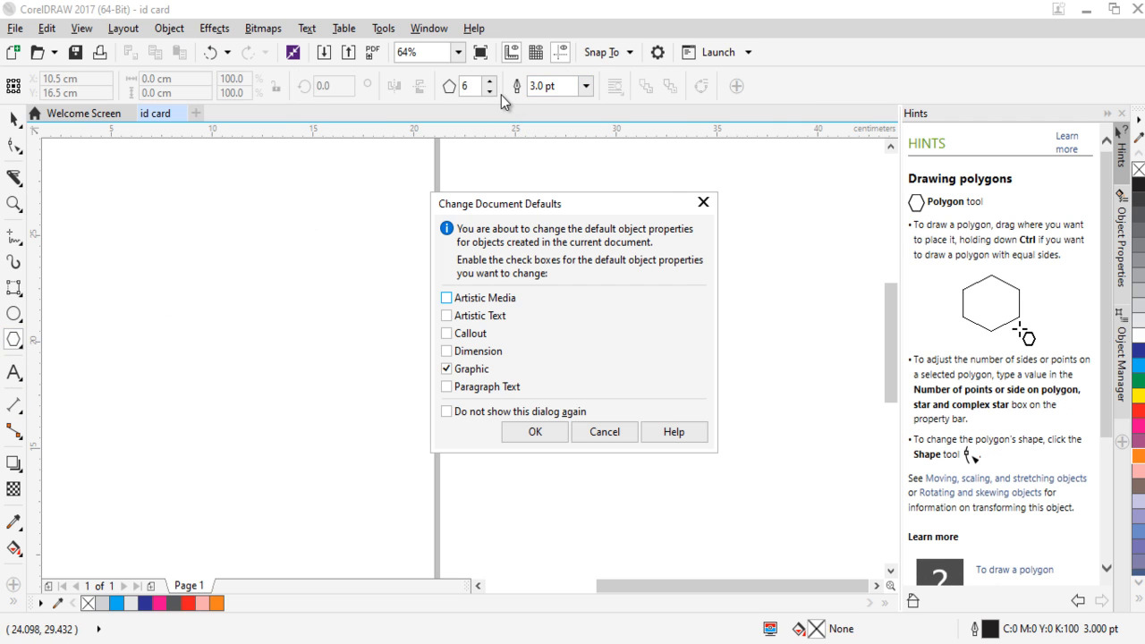
pyautogui.click(535, 432)
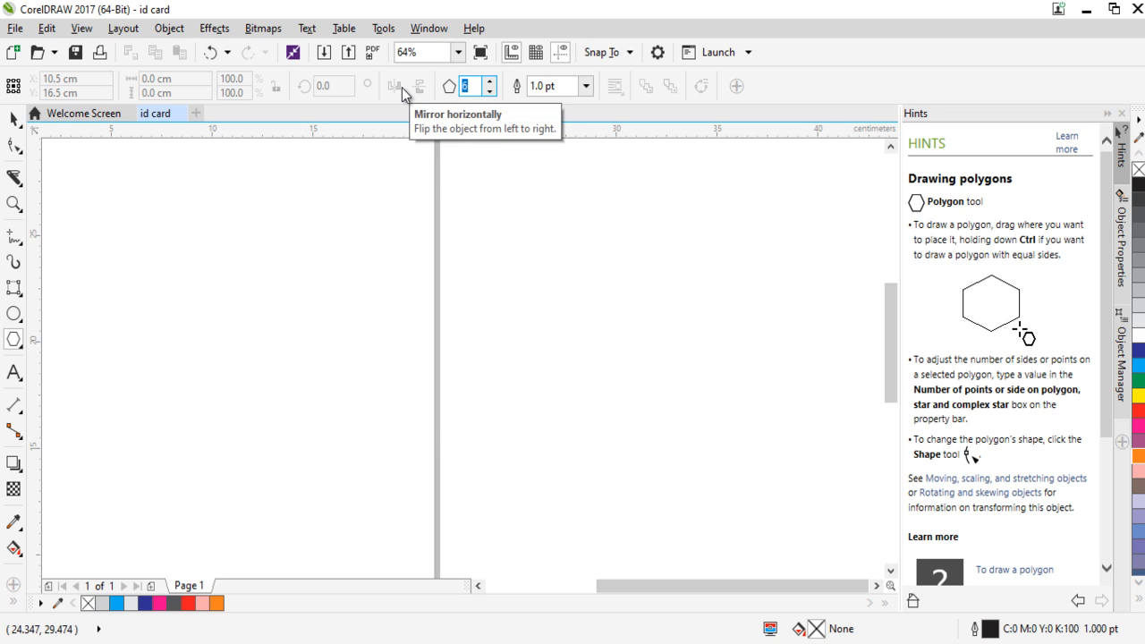
pyautogui.write('5')
pyautogui.moveTo(279, 242); pyautogui.dragTo(398, 330)
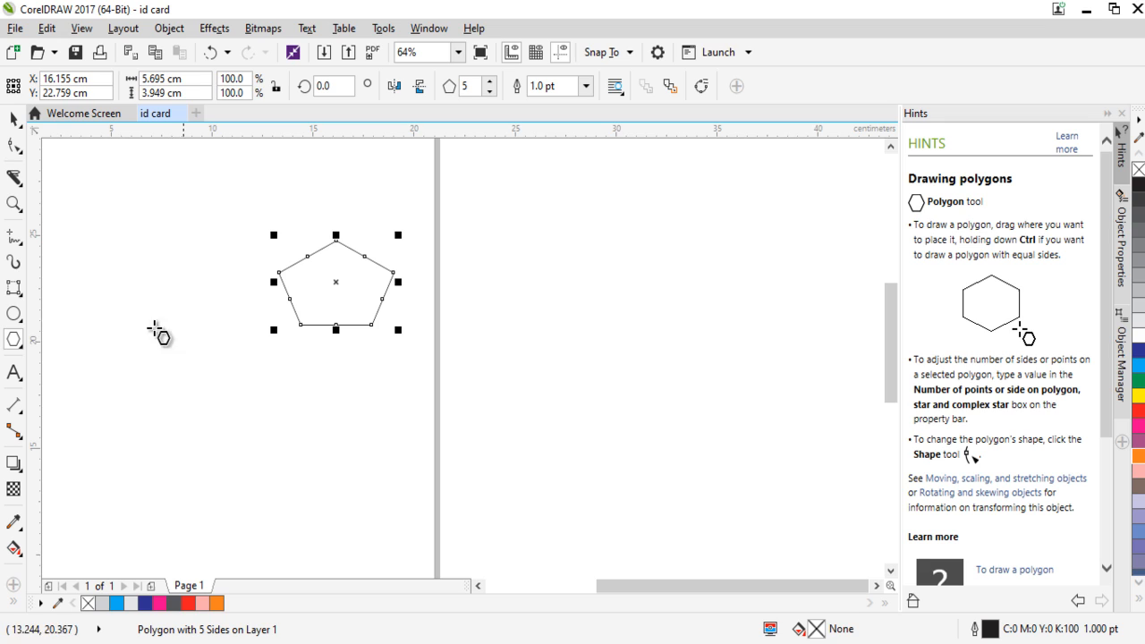
# Delete the small pentagon from the page.
pyautogui.click(24, 348)
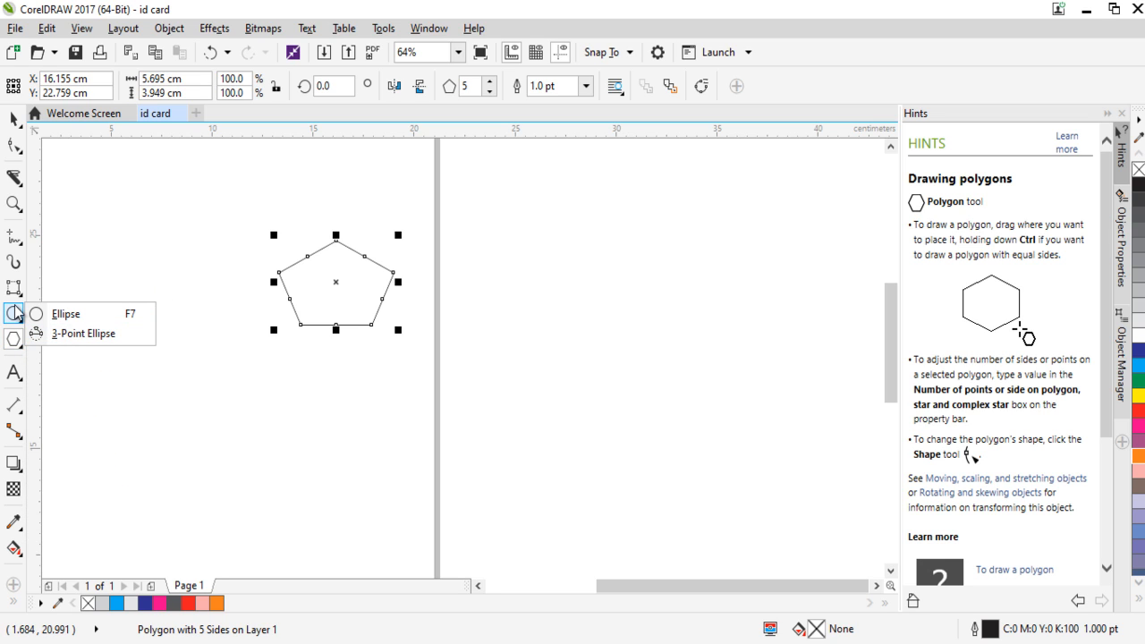
pyautogui.click(41, 290)
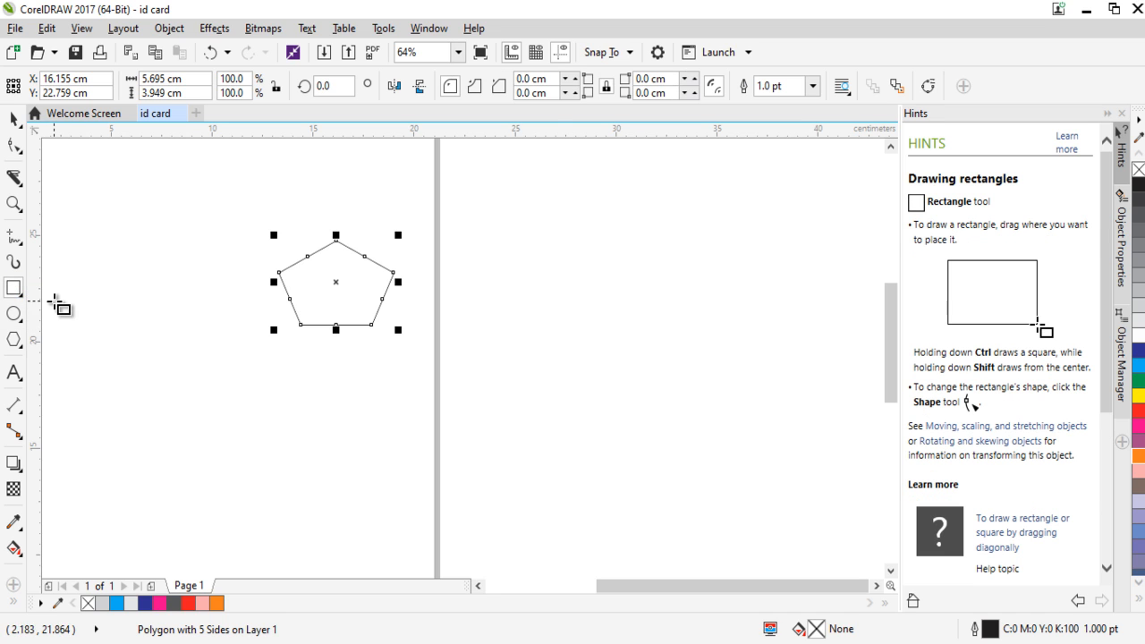
pyautogui.click(16, 120)
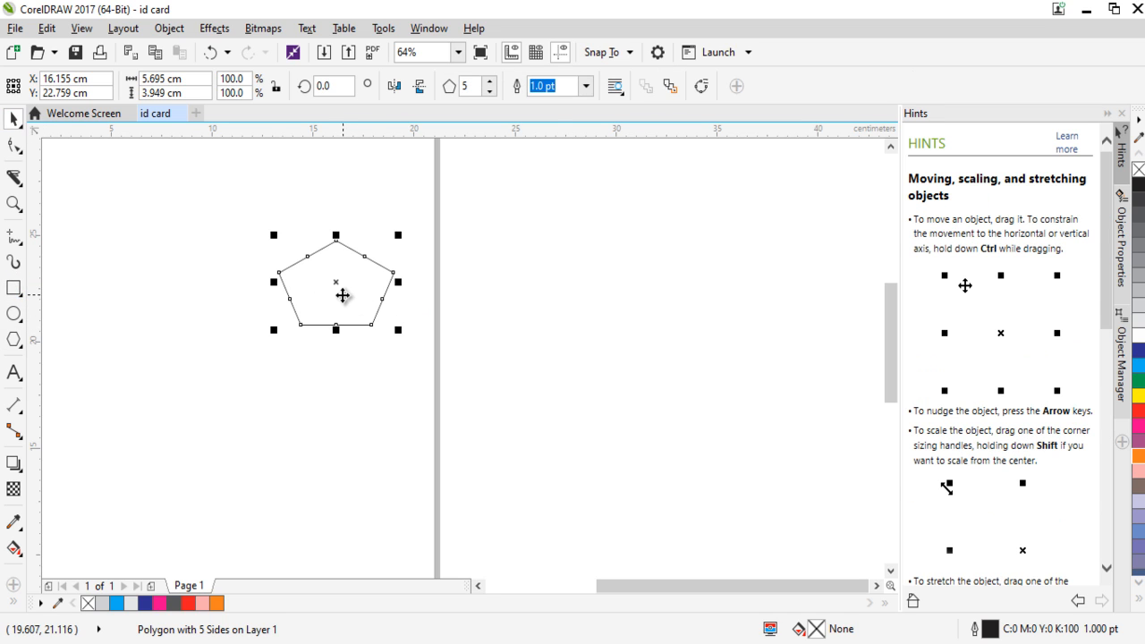
pyautogui.press('Delete')
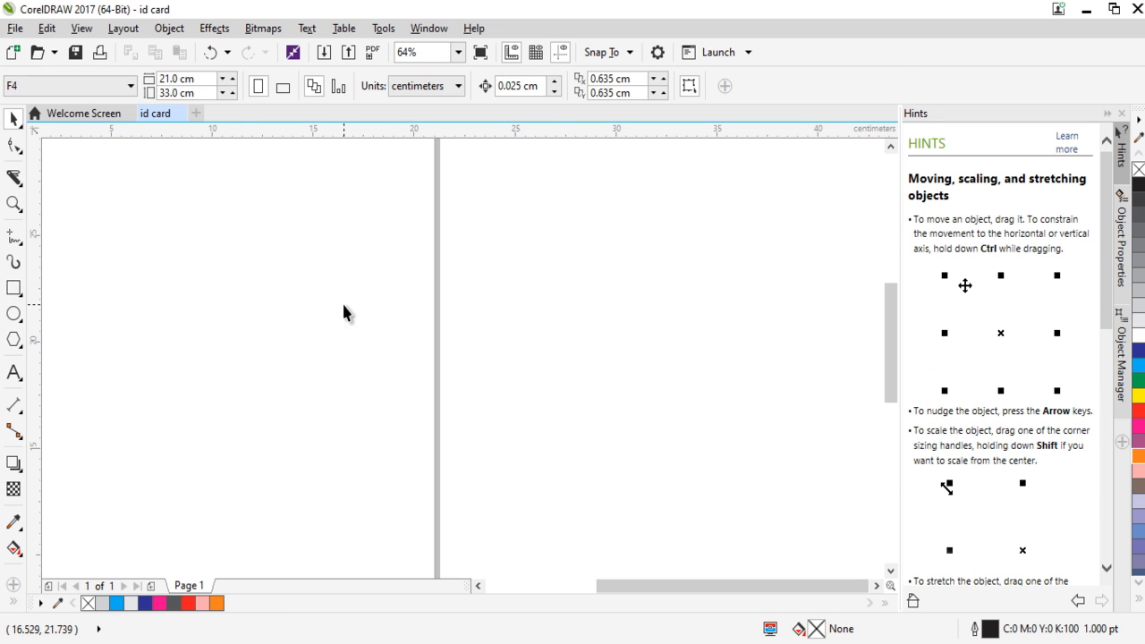
# Draw a wide, stretched pentagon about 25.7 × 9.9 cm with the Polygon tool and delete it.
pyautogui.click(15, 346)
pyautogui.moveTo(197, 244); pyautogui.dragTo(723, 478)
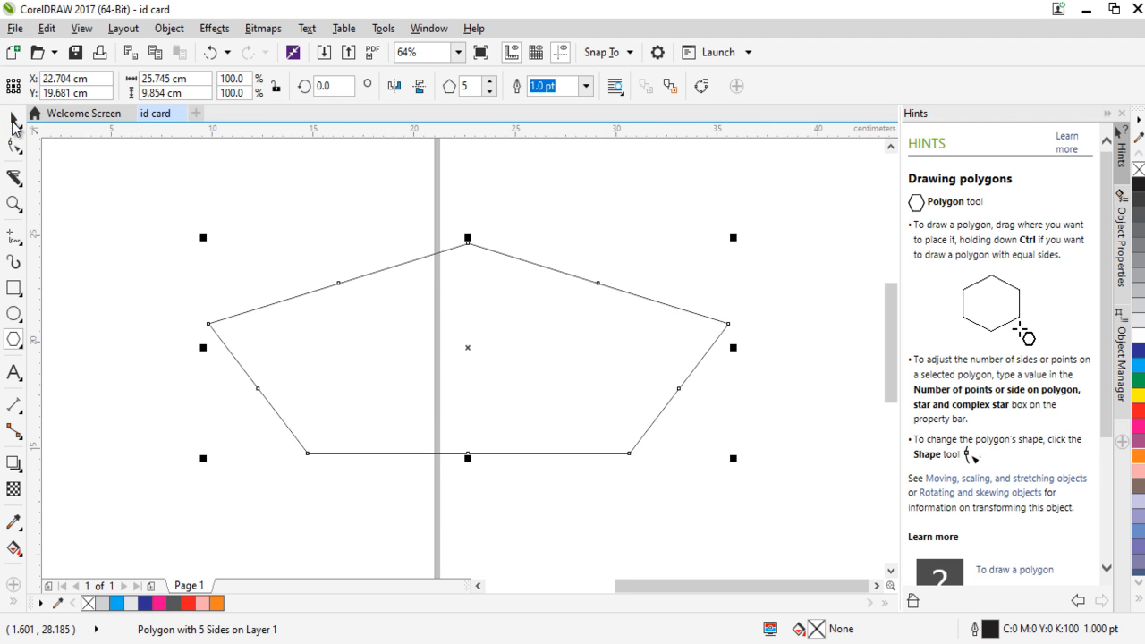
pyautogui.click(13, 122)
pyautogui.press('Delete')
# Draw a regular pentagon about 12.1 × 11.5 cm with equal sides, nudge its position slightly and delete it.
pyautogui.click(14, 344)
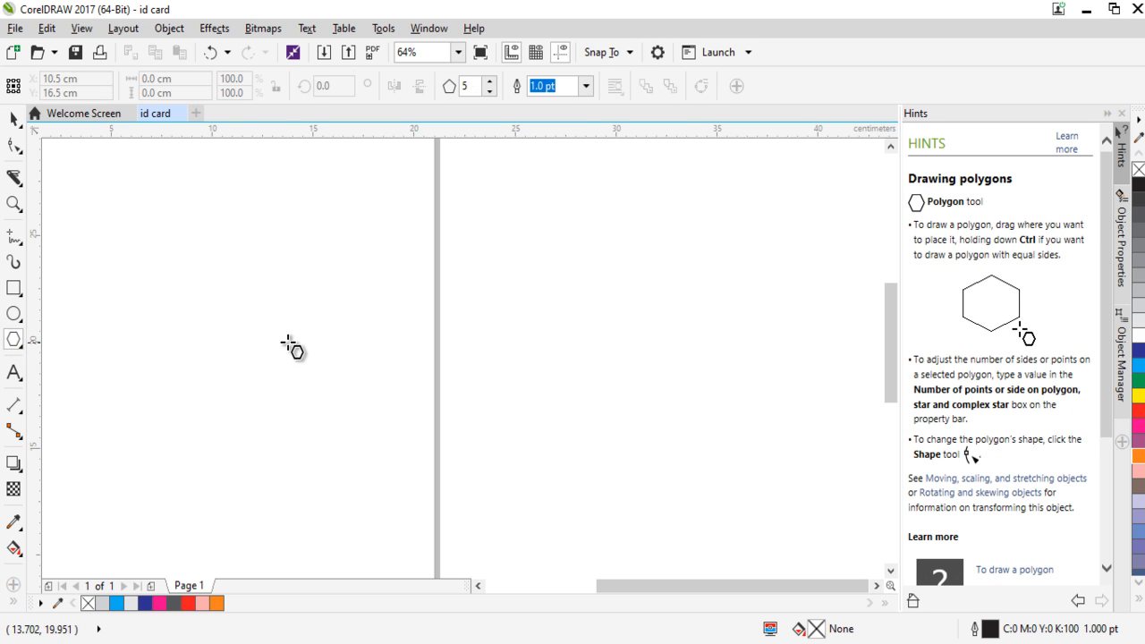
pyautogui.moveTo(227, 213)
pyautogui.mouseDown()
pyautogui.moveTo(504, 415)
pyautogui.moveTo(335, 281)
pyautogui.moveTo(625, 458)
pyautogui.moveTo(441, 363)
pyautogui.mouseUp()
pyautogui.moveTo(367, 309)
pyautogui.mouseDown()
pyautogui.moveTo(537, 435)
pyautogui.moveTo(322, 310)
pyautogui.moveTo(465, 409)
pyautogui.moveTo(473, 391)
pyautogui.moveTo(256, 319)
pyautogui.mouseUp()
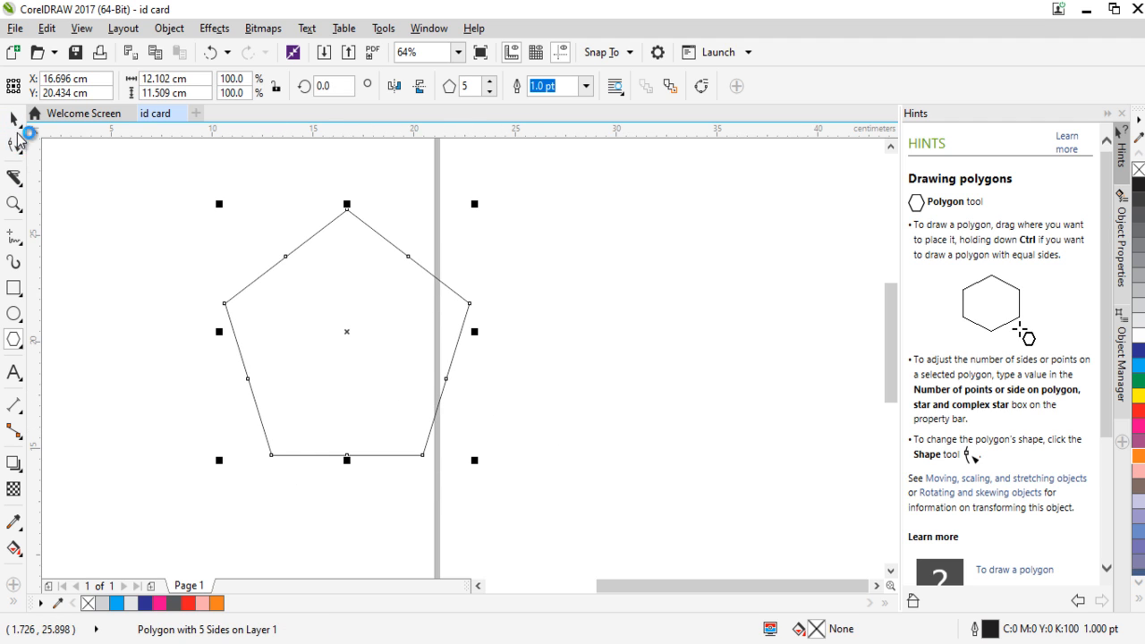
pyautogui.click(14, 119)
pyautogui.moveTo(381, 330); pyautogui.dragTo(379, 324)
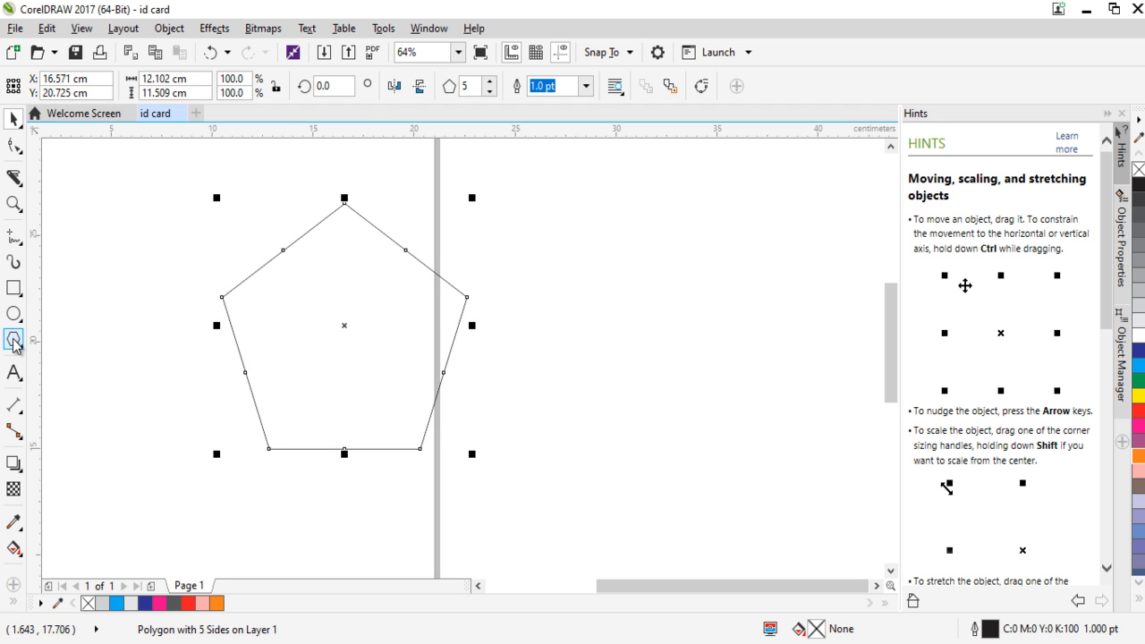
pyautogui.click(374, 400)
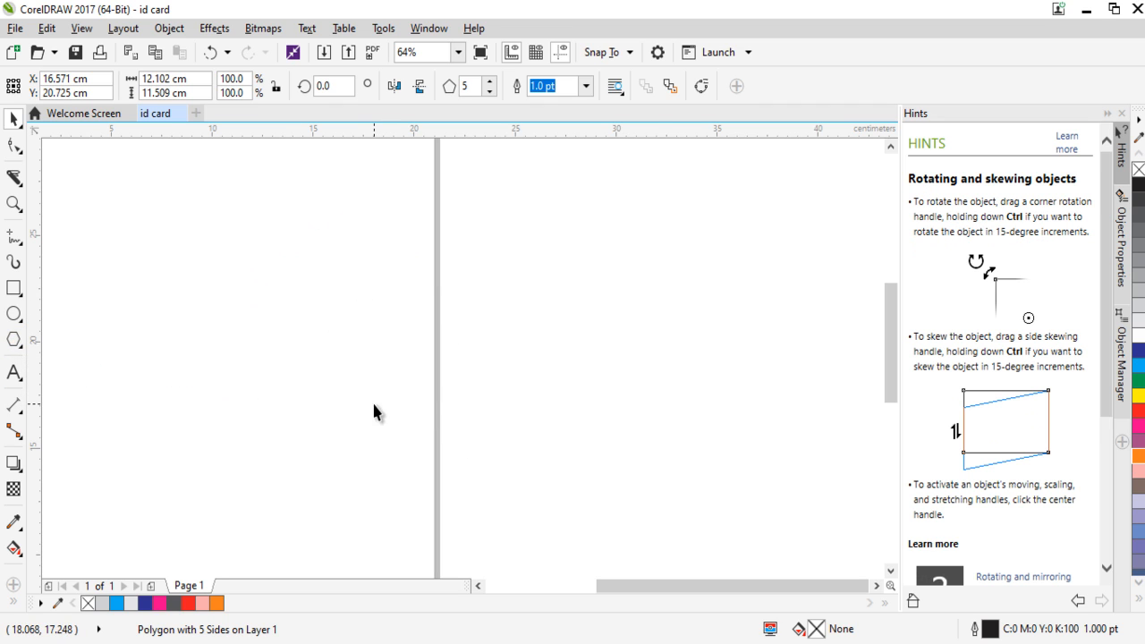
pyautogui.click(374, 411)
# Add the artistic text "INI TEXT TOOL" in 24 pt Arial on the page and move it slightly down and to the right.
pyautogui.click(15, 373)
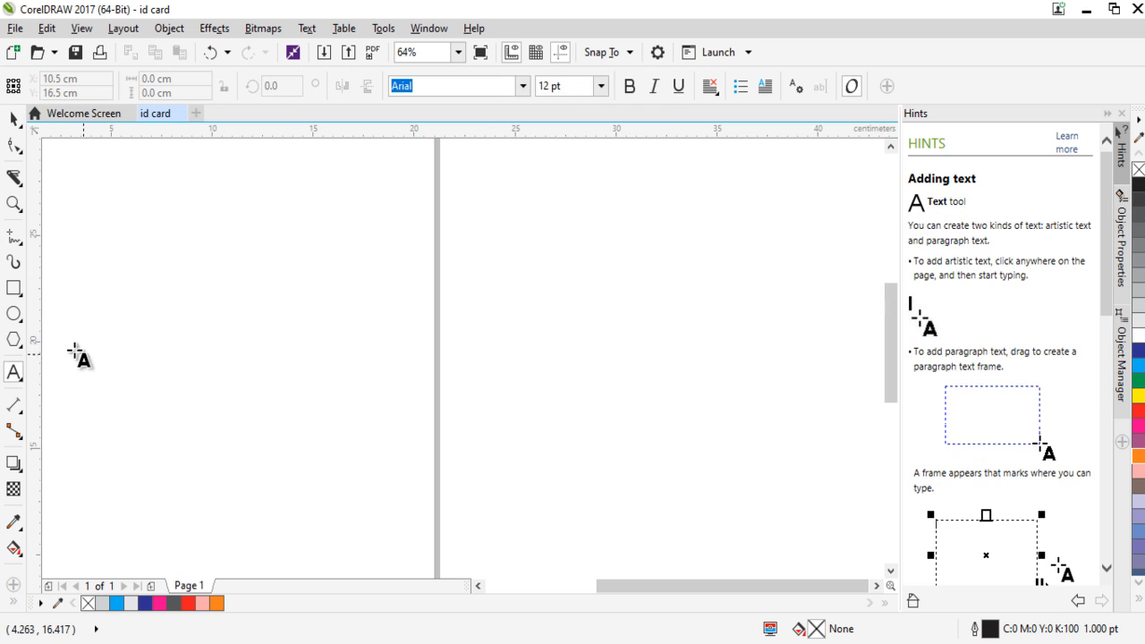
pyautogui.click(167, 241)
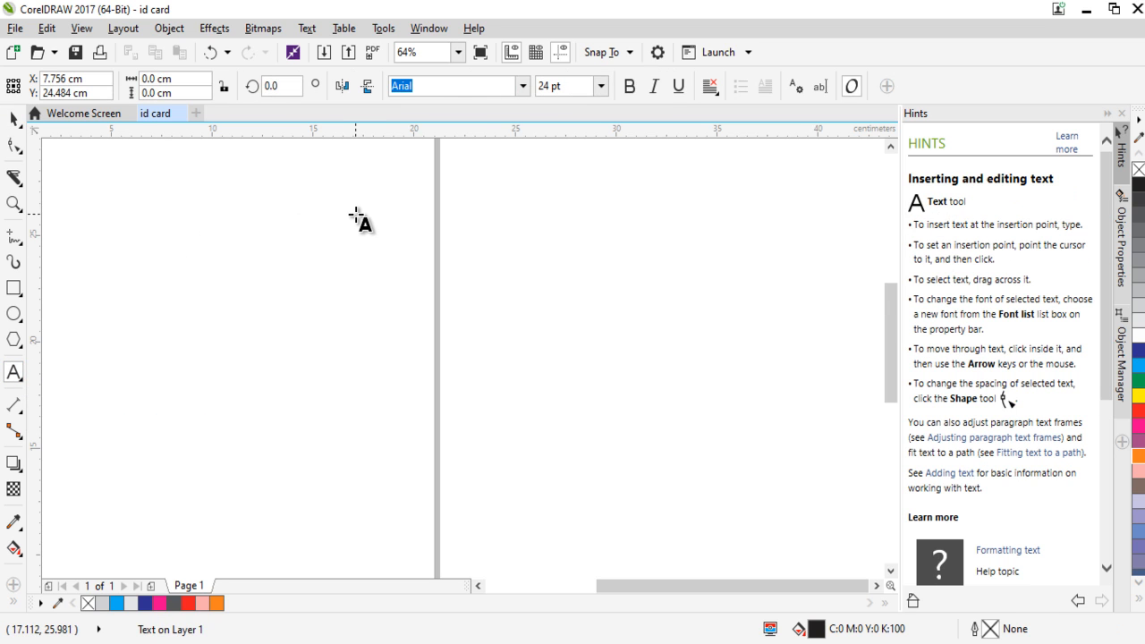
pyautogui.write('S')
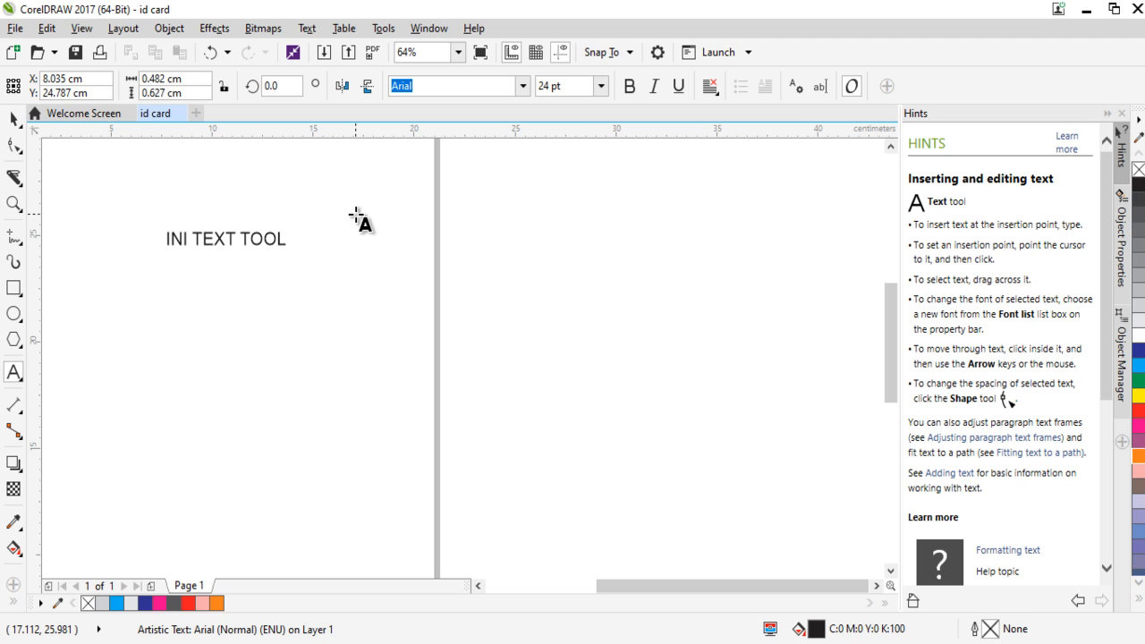
pyautogui.click(13, 118)
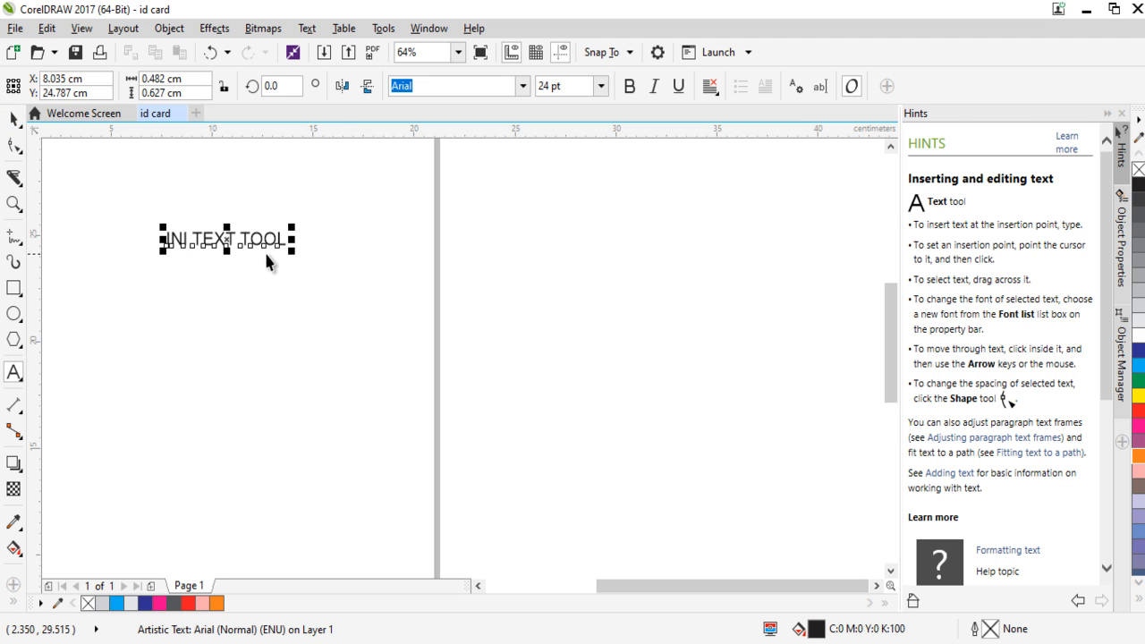
pyautogui.moveTo(268, 240); pyautogui.dragTo(309, 273)
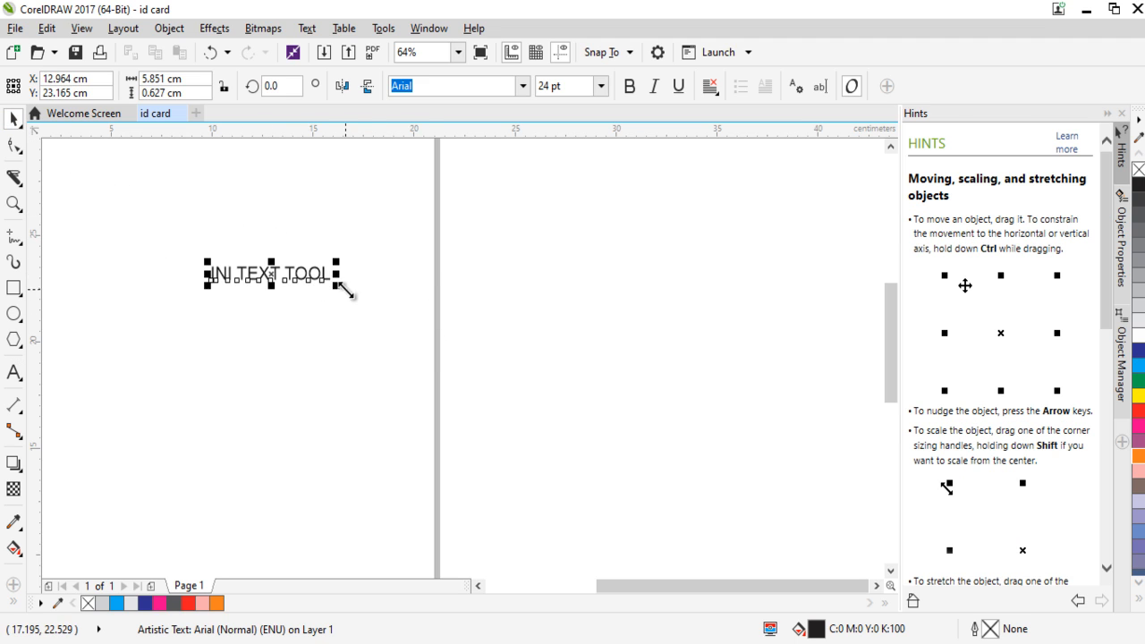
pyautogui.click(277, 290)
pyautogui.click(324, 268)
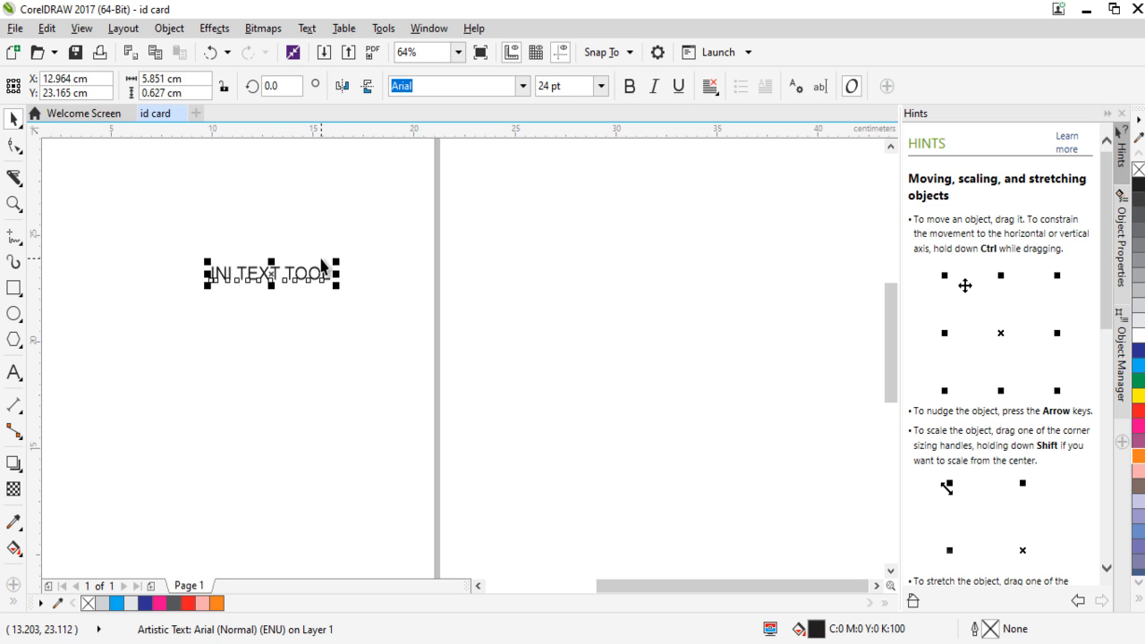
# Make the "INI TEXT TOOL" text bold and change its font to Arial Rounded MT Bold.
pyautogui.click(629, 85)
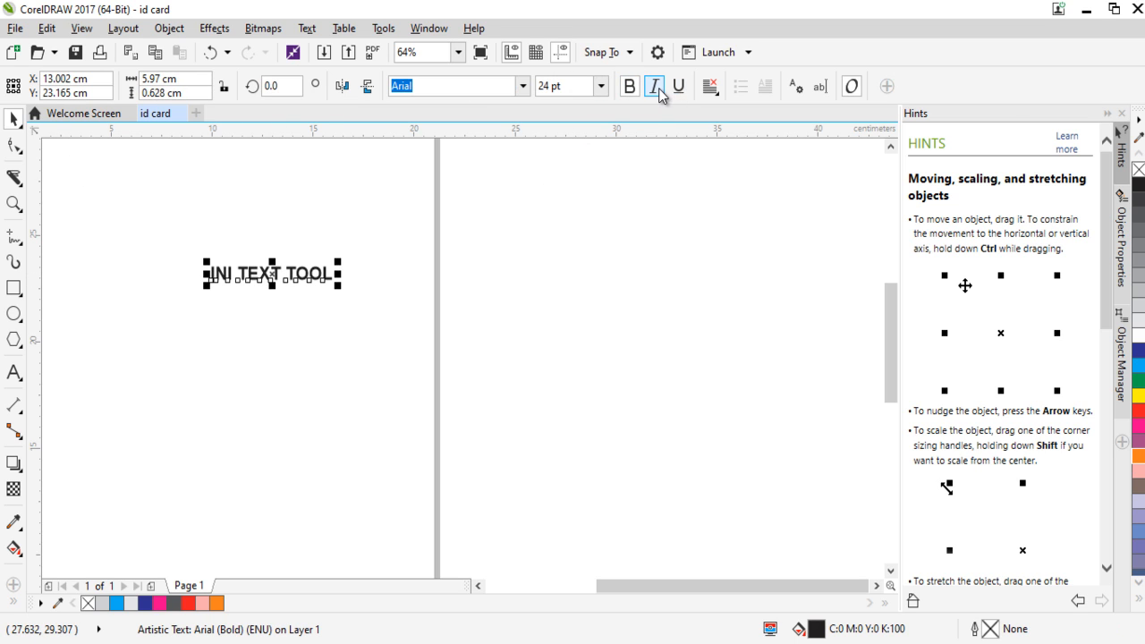
pyautogui.click(523, 86)
pyautogui.press('Escape')
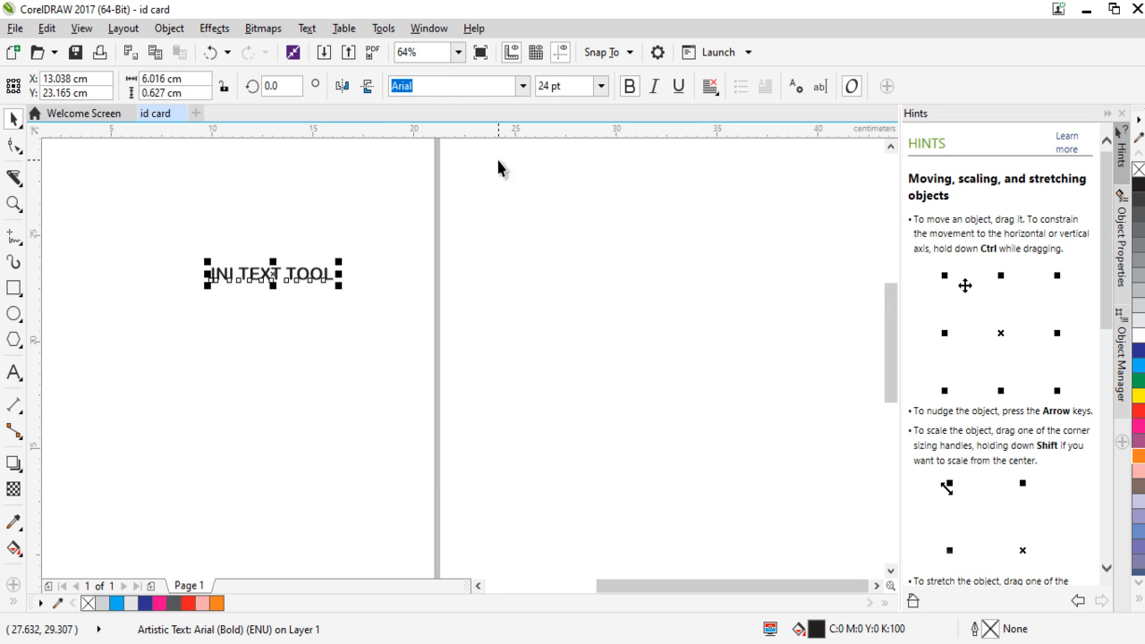
pyautogui.click(523, 86)
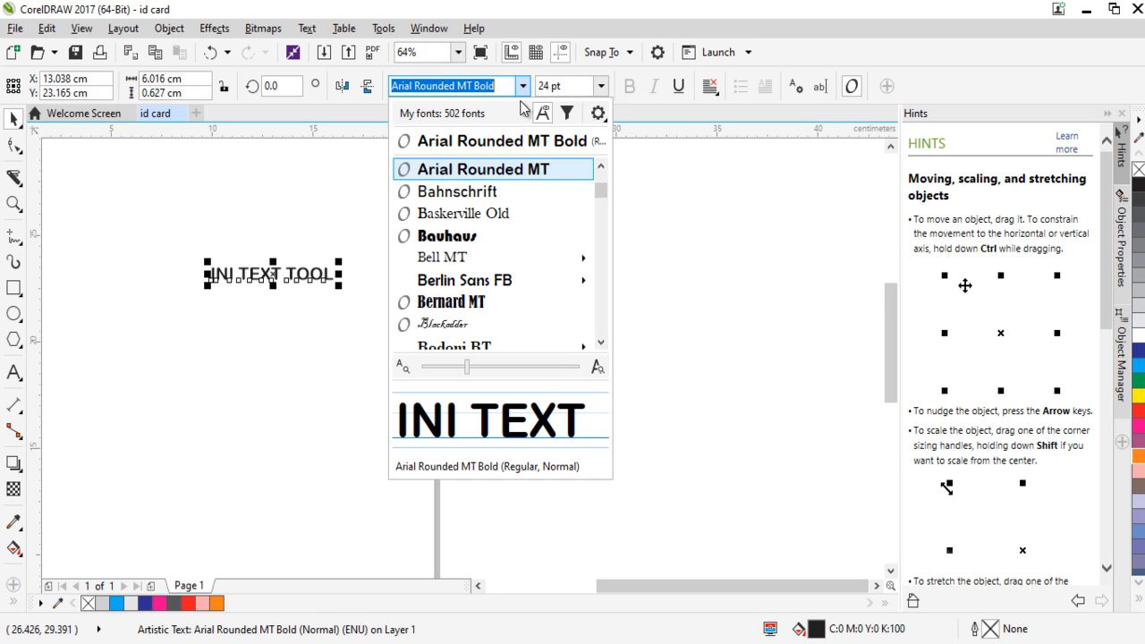
pyautogui.click(512, 164)
pyautogui.click(469, 221)
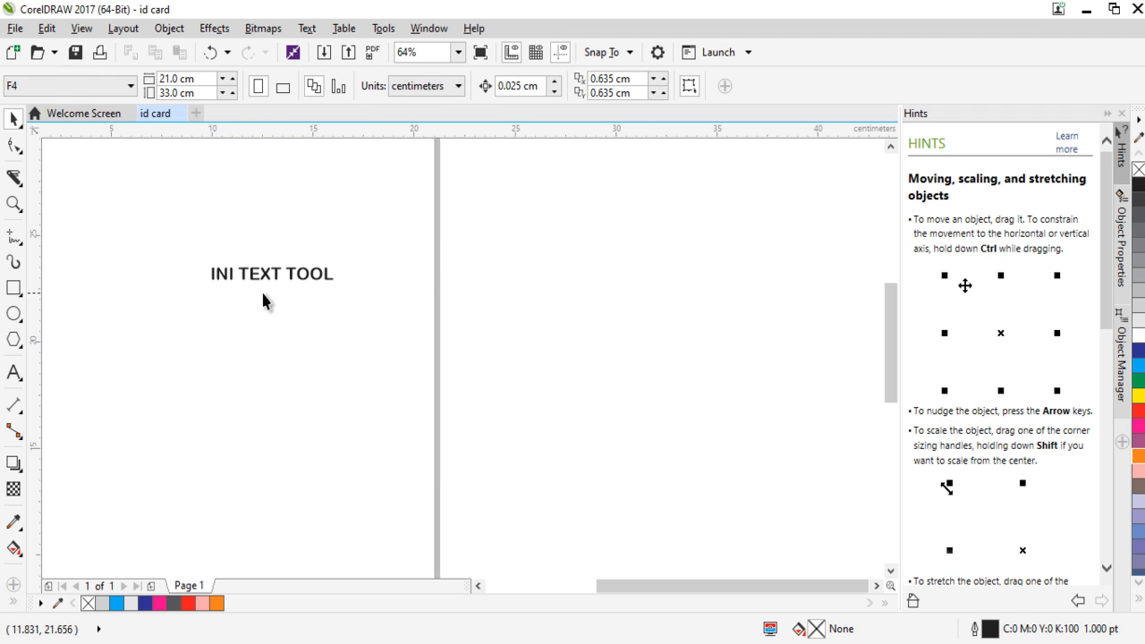
# Set the "INI TEXT TOOL" text to 48 pt and fill it with 30% black.
pyautogui.click(276, 278)
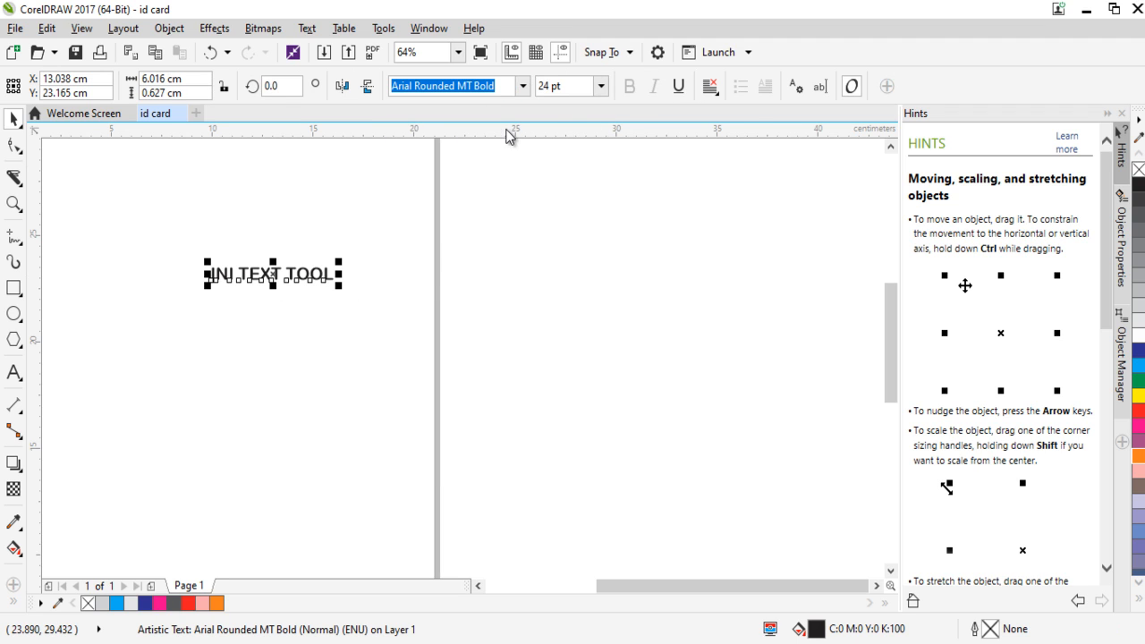
pyautogui.click(605, 85)
pyautogui.click(566, 276)
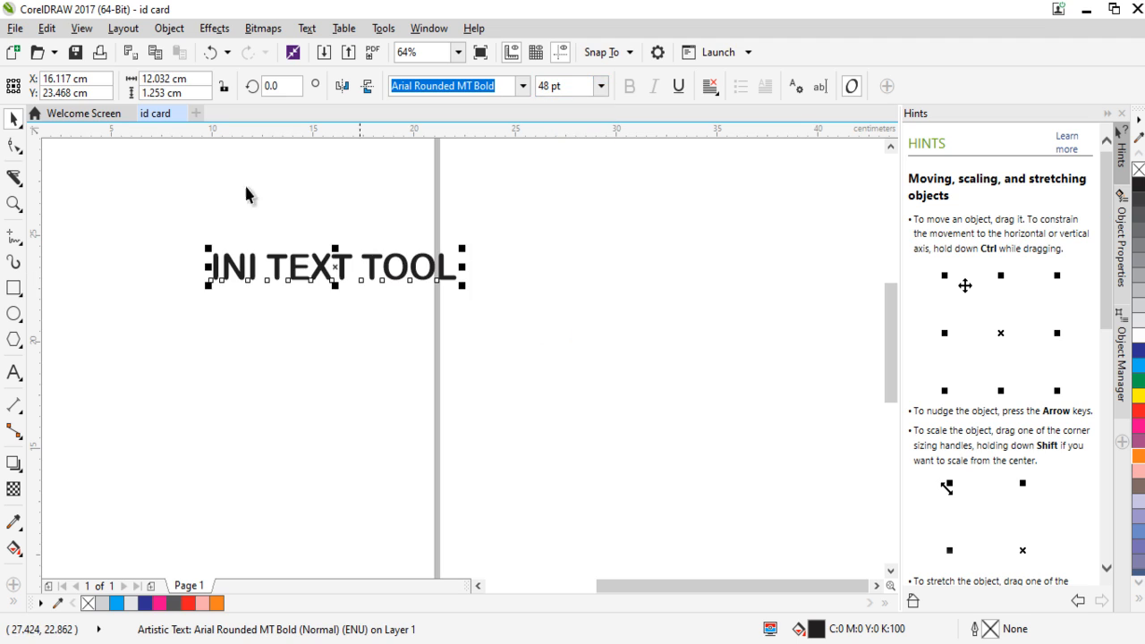
pyautogui.click(135, 179)
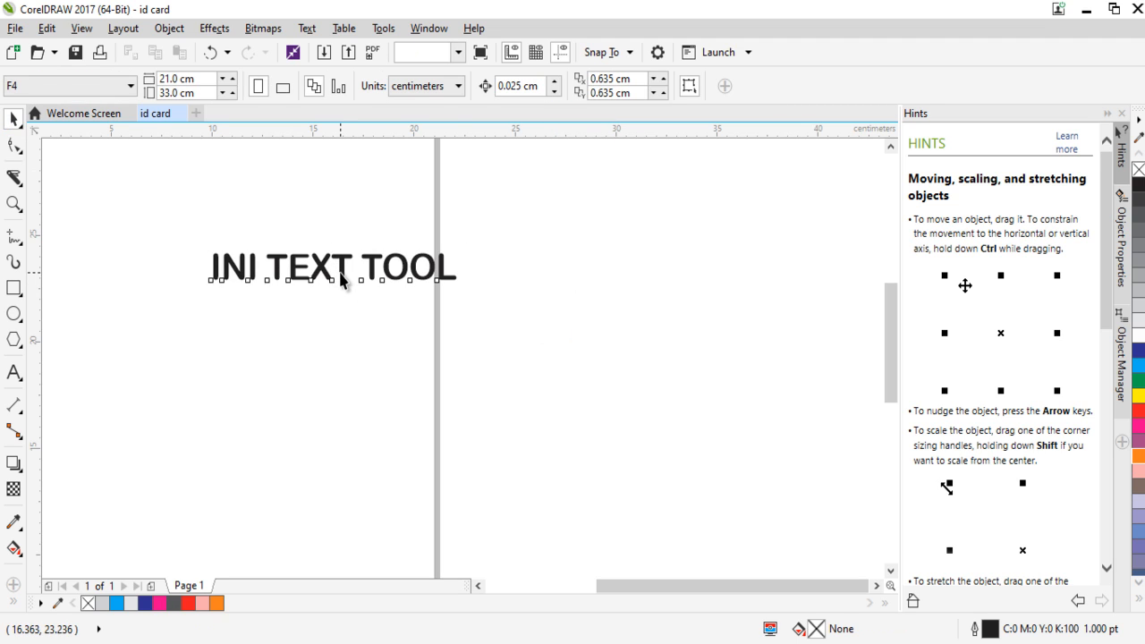
pyautogui.click(399, 274)
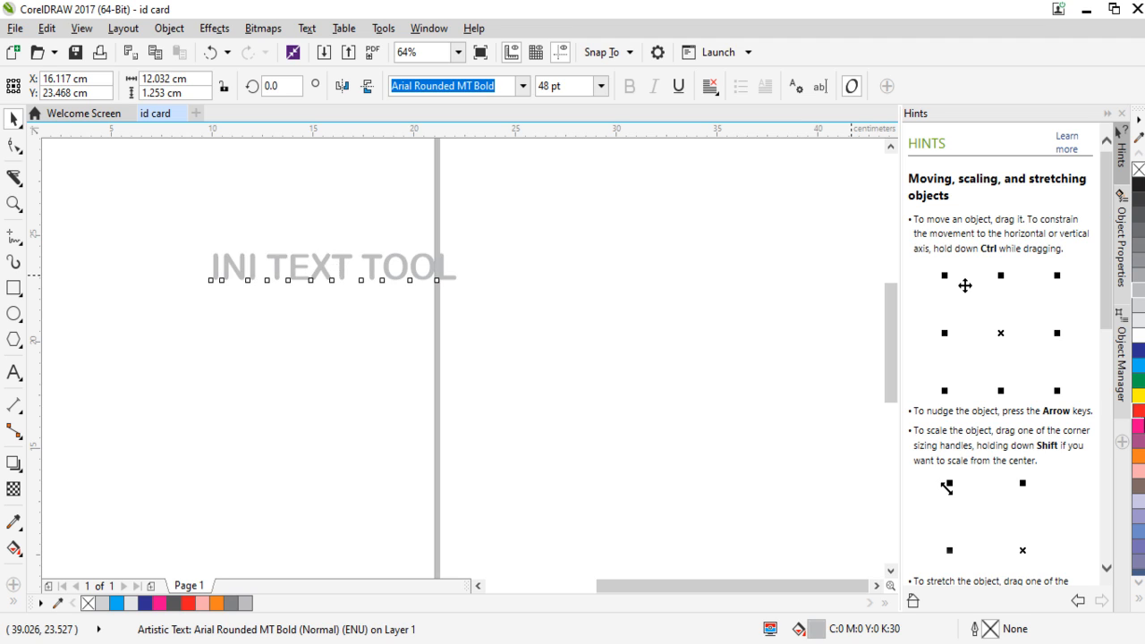
# Try several palette fill colors on the "INI TEXT TOOL" text, finishing with blue (C100 M100 Y0 K0).
pyautogui.click(1139, 394)
pyautogui.click(1140, 502)
pyautogui.click(1139, 471)
pyautogui.click(1139, 427)
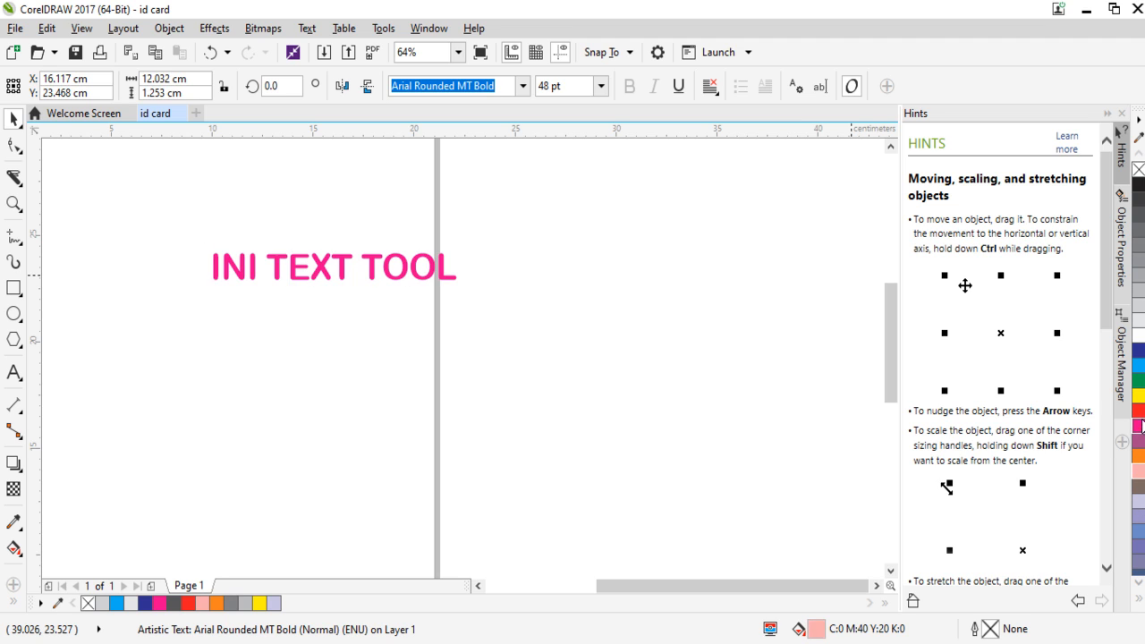
pyautogui.click(1139, 381)
pyautogui.click(1139, 351)
pyautogui.click(1133, 257)
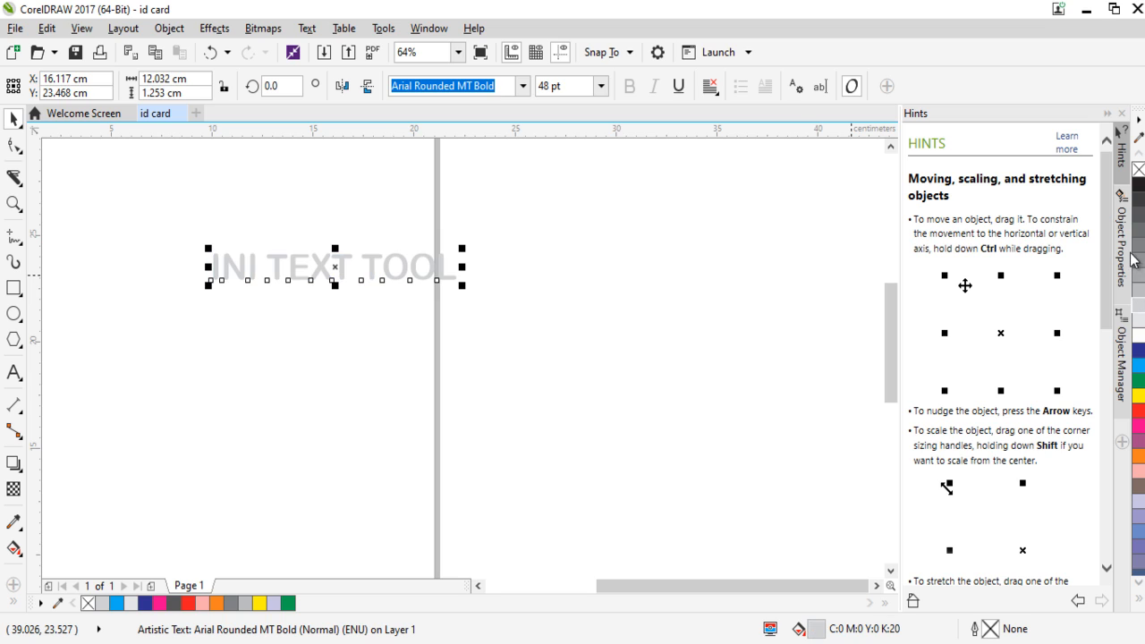
pyautogui.click(1142, 202)
pyautogui.click(1140, 185)
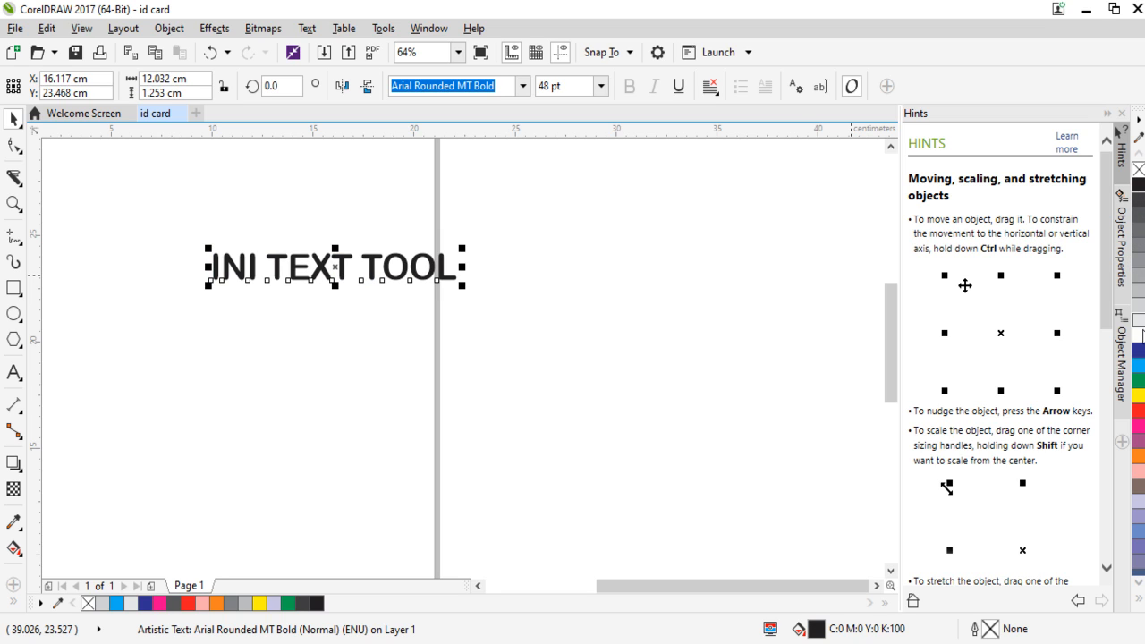
pyautogui.click(1140, 354)
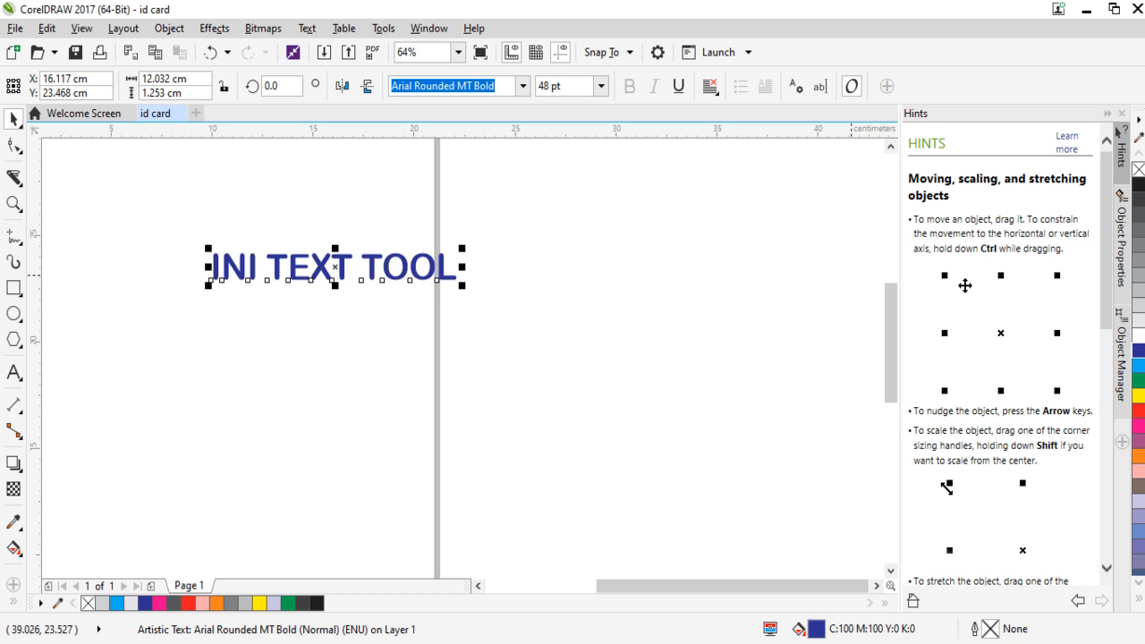
# Try black, yellow, white and red outlines on the blue text, finishing with red (C0 M100 Y100 K0).
pyautogui.rightClick(1139, 190)
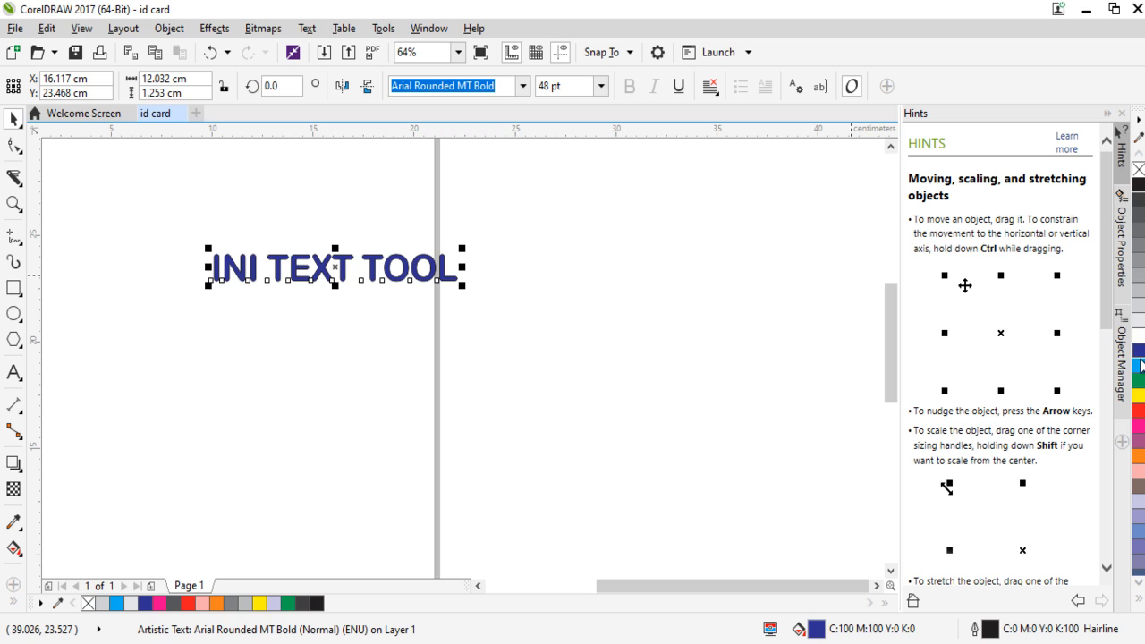
pyautogui.rightClick(1139, 395)
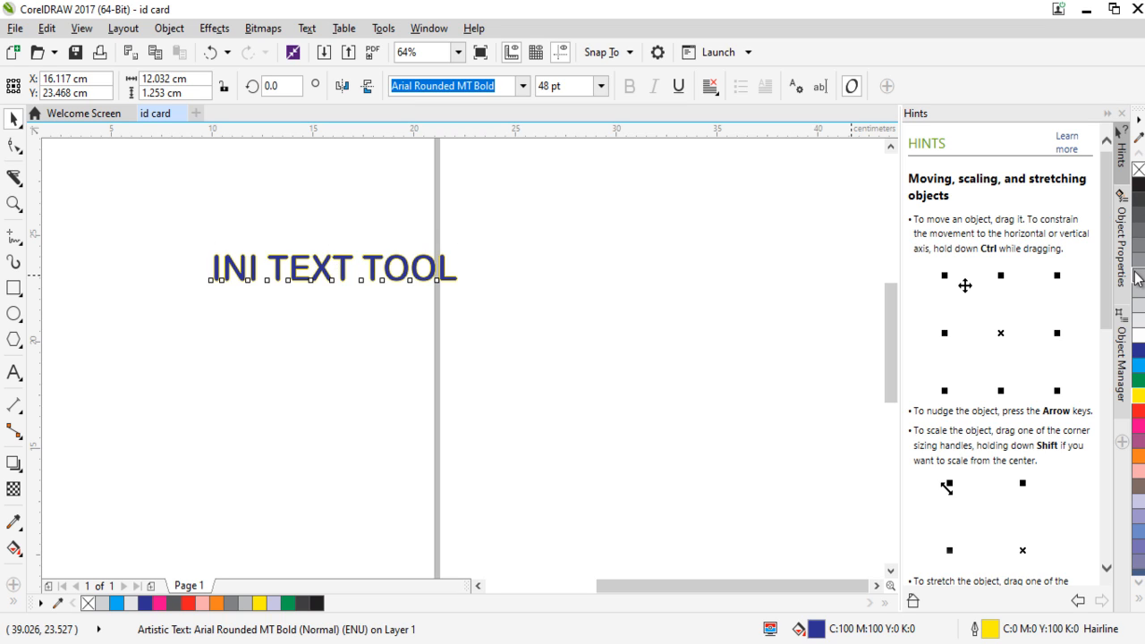
pyautogui.rightClick(1138, 308)
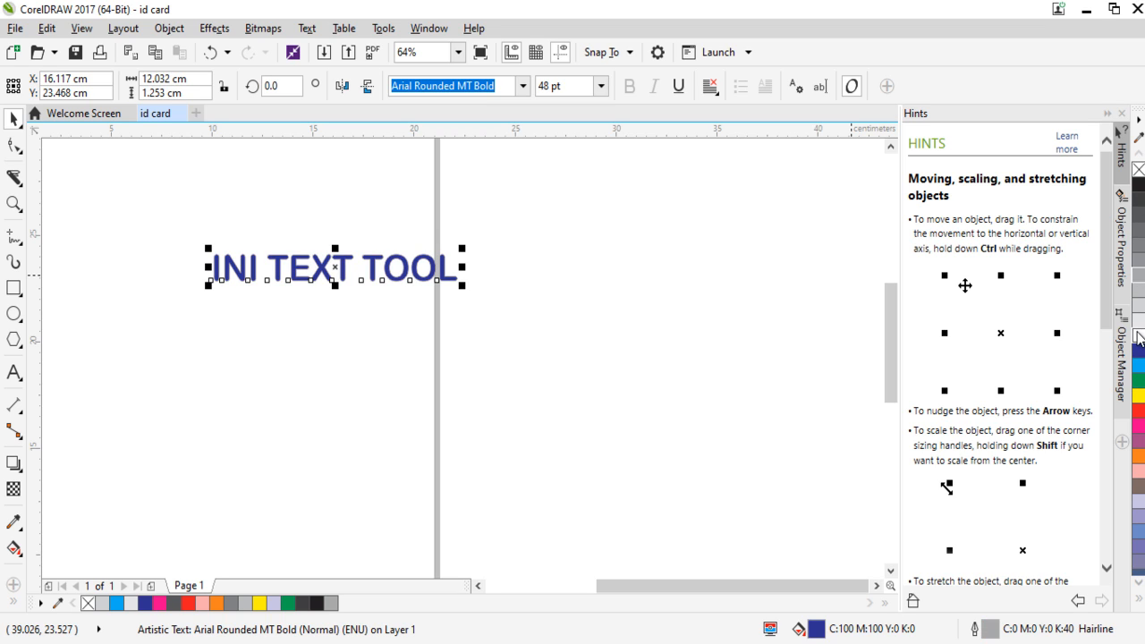
pyautogui.rightClick(1139, 411)
pyautogui.rightClick(1139, 395)
pyautogui.rightClick(1139, 412)
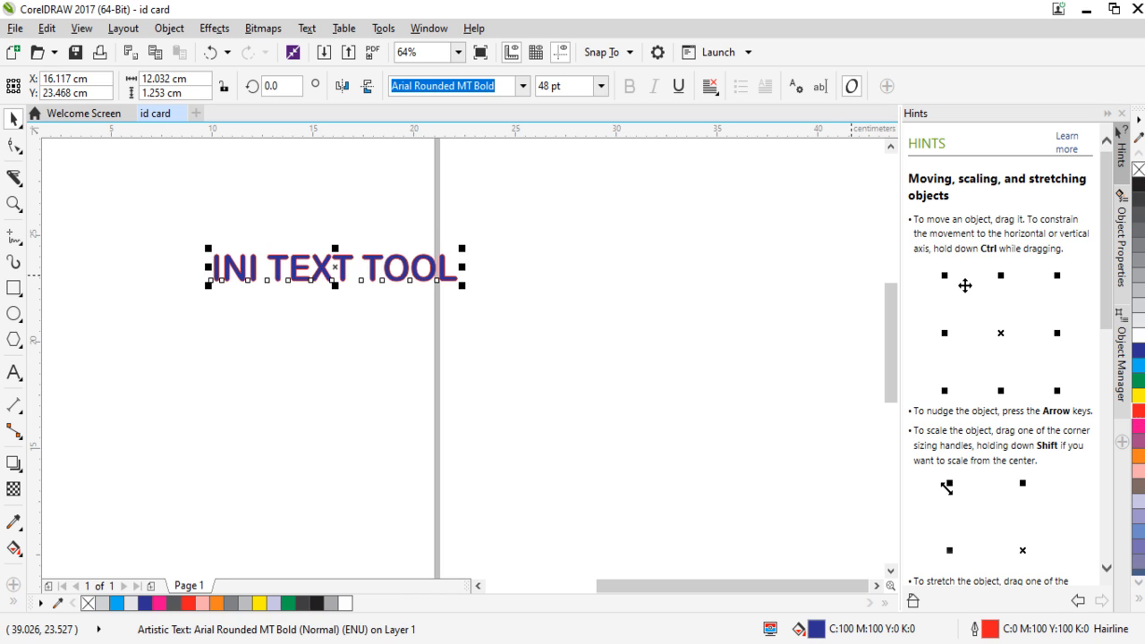
# Fill the "INI TEXT TOOL" text with white and cycle its outline through several palette colors, finishing with white.
pyautogui.click(1141, 340)
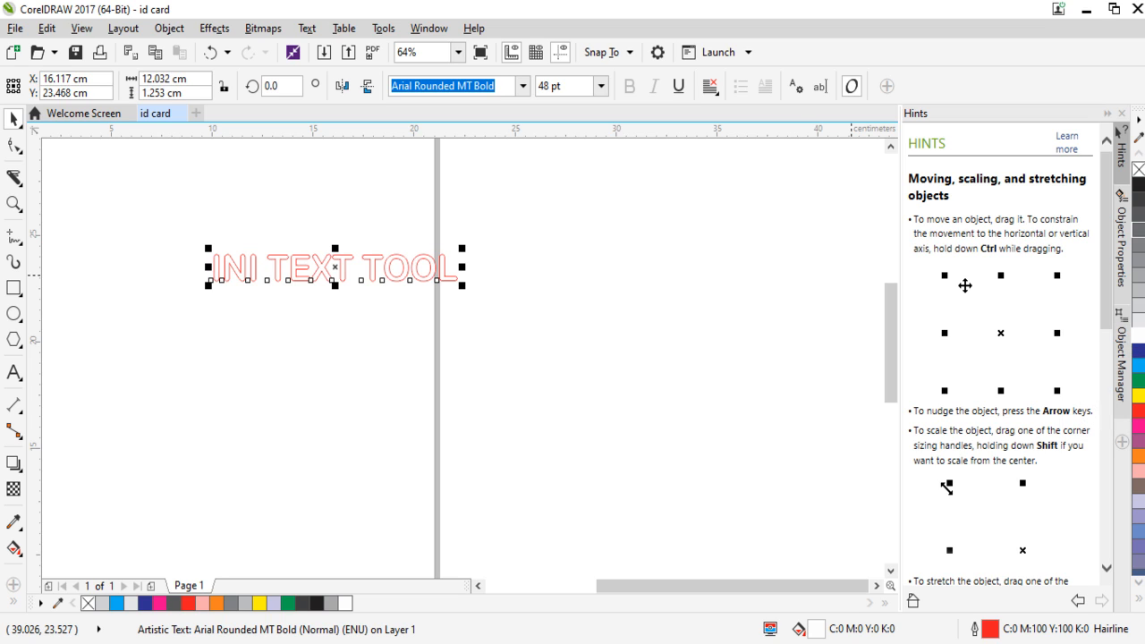
pyautogui.rightClick(1139, 215)
pyautogui.rightClick(1139, 350)
pyautogui.rightClick(1139, 380)
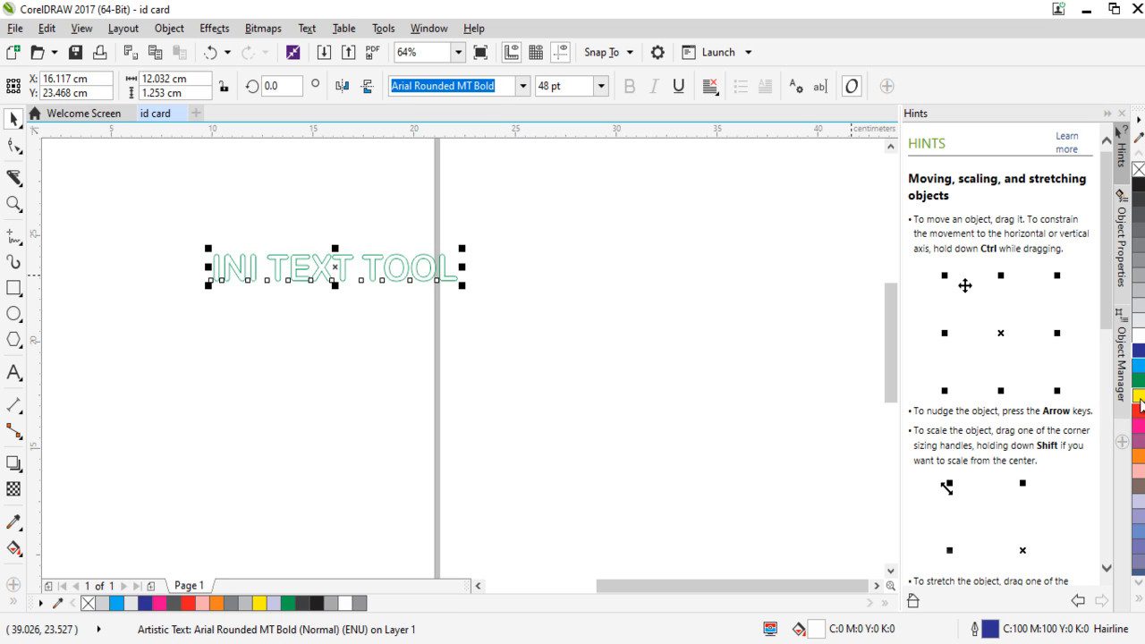
pyautogui.rightClick(1139, 455)
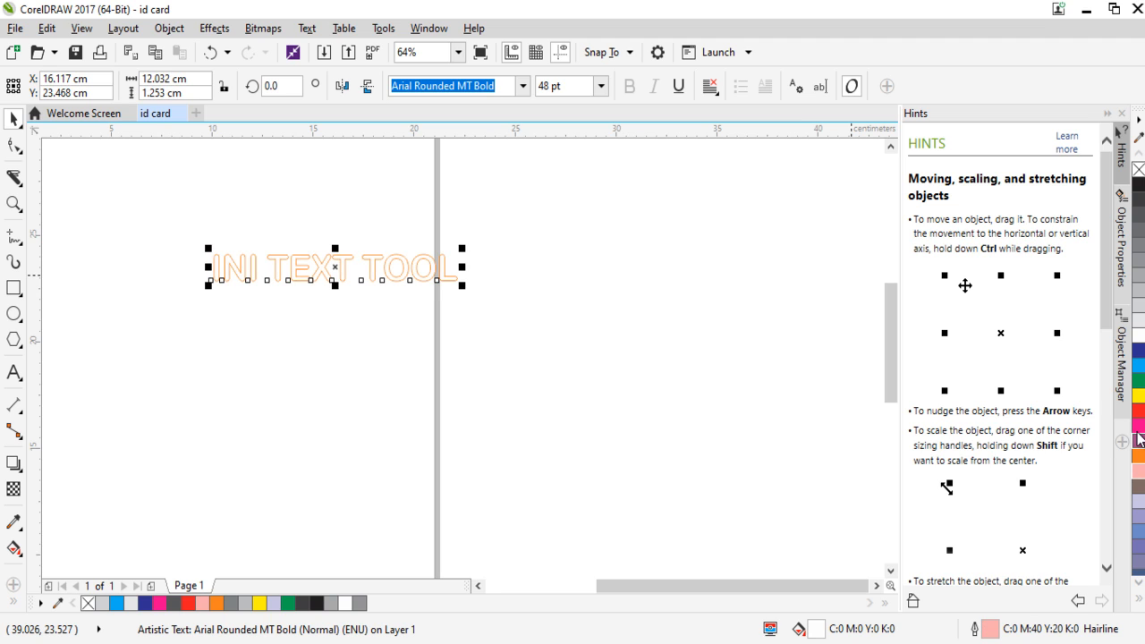
pyautogui.rightClick(1139, 425)
pyautogui.rightClick(1139, 394)
pyautogui.rightClick(1139, 365)
pyautogui.rightClick(1139, 333)
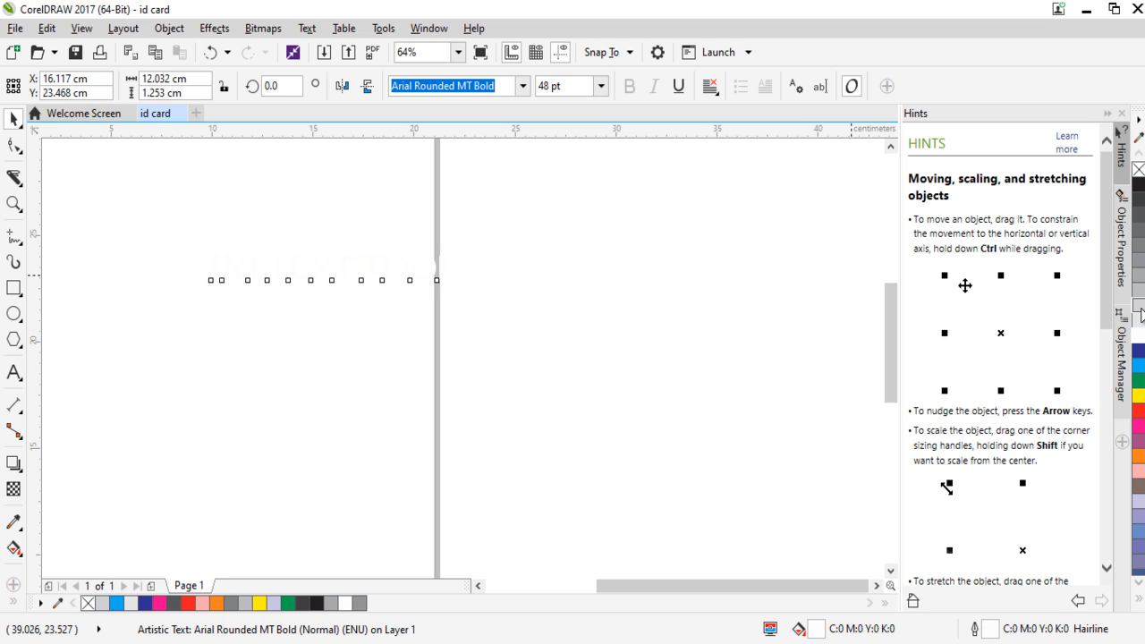
# Try black and other outline colors on the white text, finish with the brown C0 M20 Y20 K60, and deselect it.
pyautogui.rightClick(1139, 245)
pyautogui.rightClick(1139, 184)
pyautogui.rightClick(1139, 230)
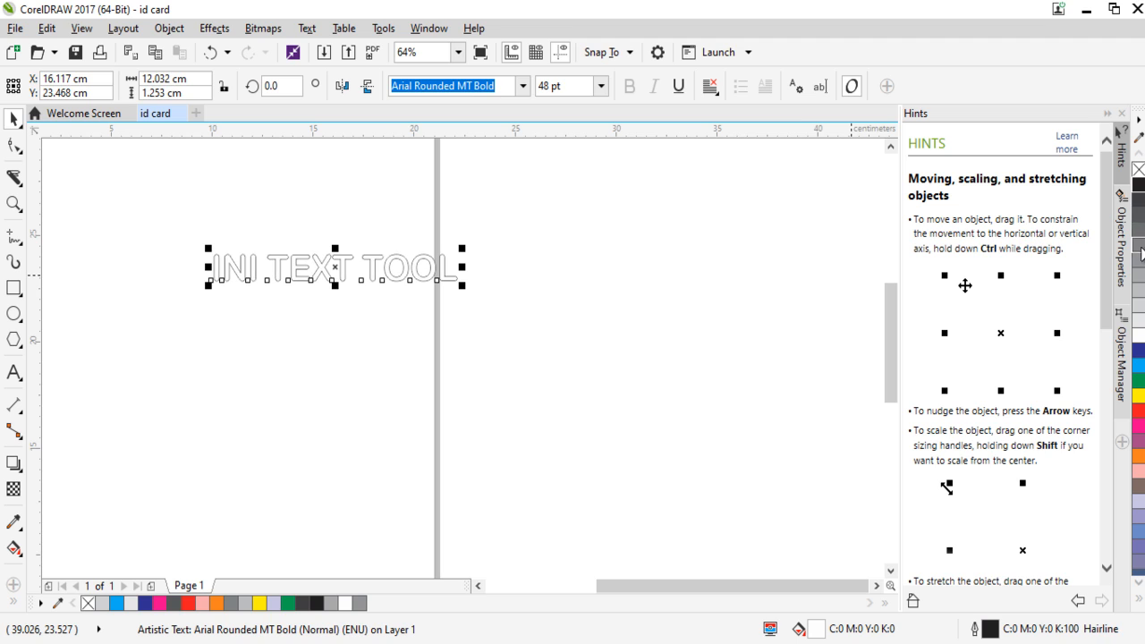
pyautogui.rightClick(1139, 366)
pyautogui.rightClick(1139, 471)
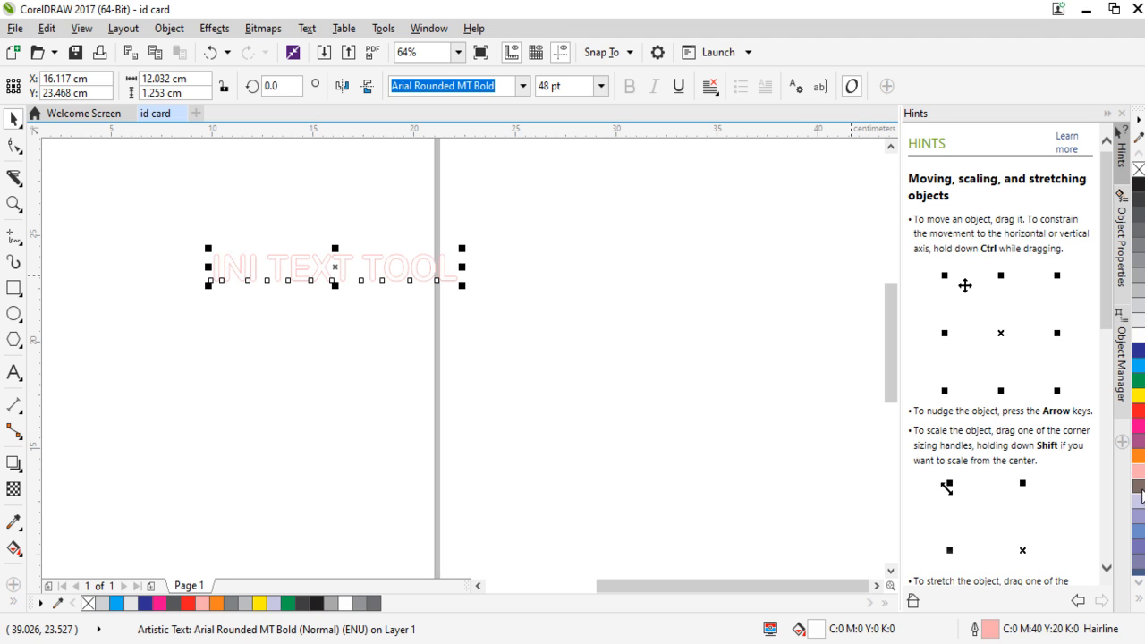
pyautogui.rightClick(1139, 486)
pyautogui.click(133, 172)
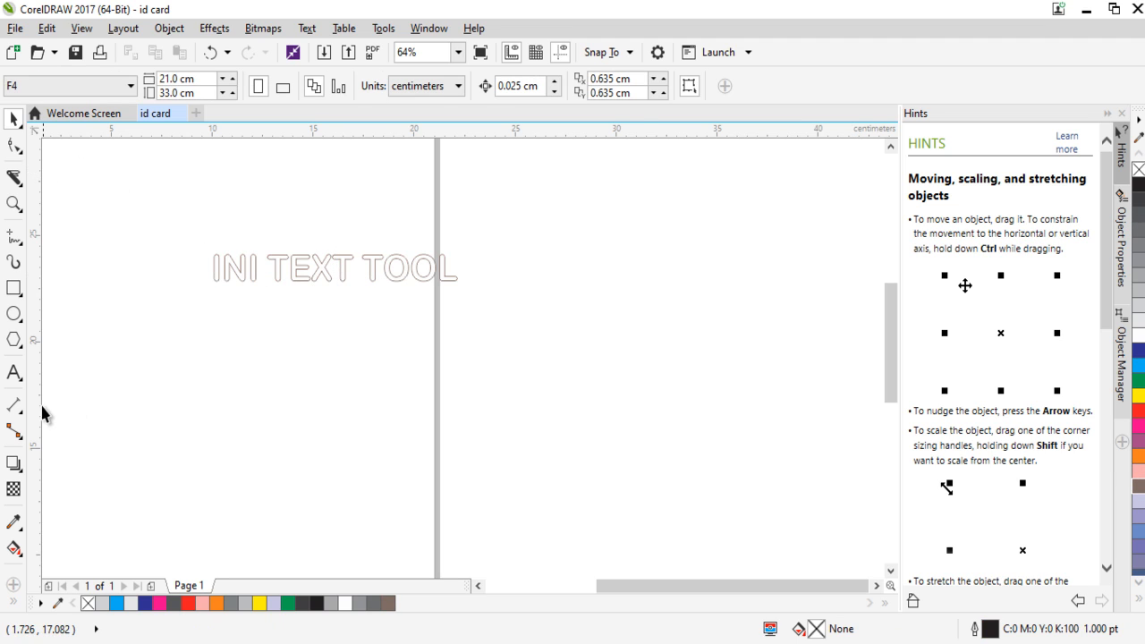
# Fill the "INI TEXT TOOL" text with black and deselect it.
pyautogui.click(280, 277)
pyautogui.click(1138, 195)
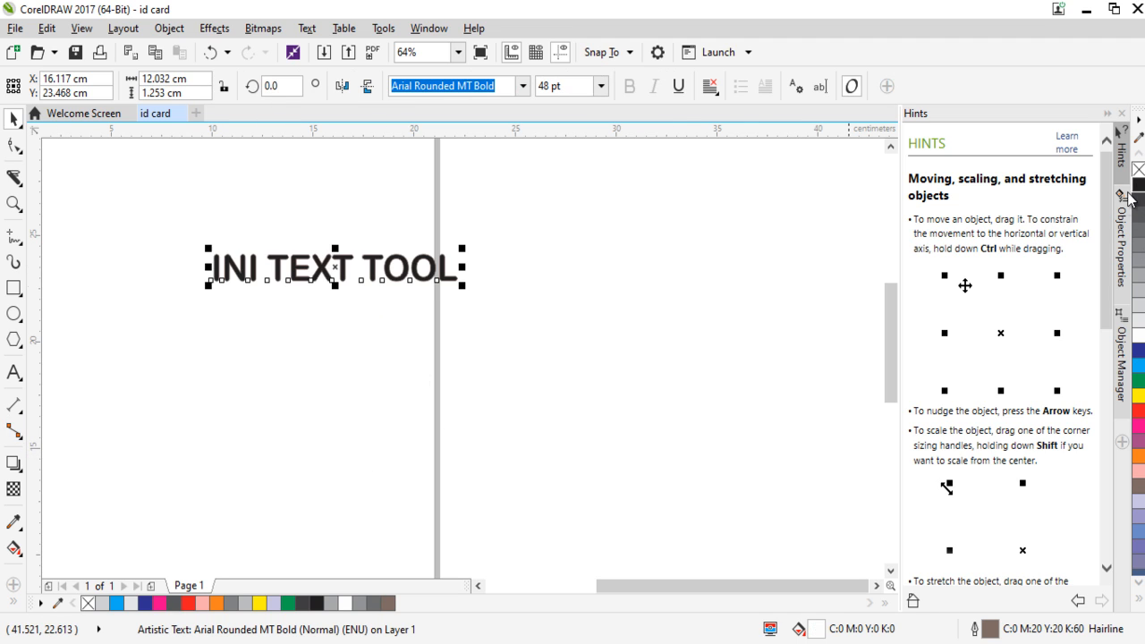
pyautogui.click(509, 362)
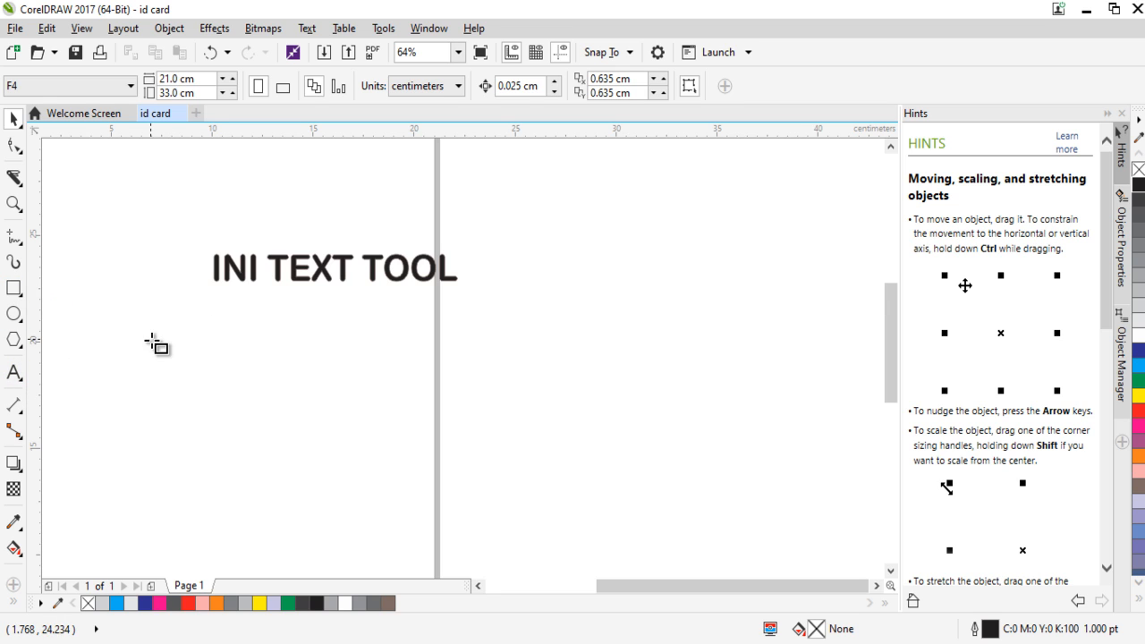
# Draw a rectangle about 10.9 × 6.6 cm below the text and fill it with blue (C100 M100 Y0 K0).
pyautogui.press('F6')
pyautogui.moveTo(153, 340); pyautogui.dragTo(373, 481)
pyautogui.click(1137, 292)
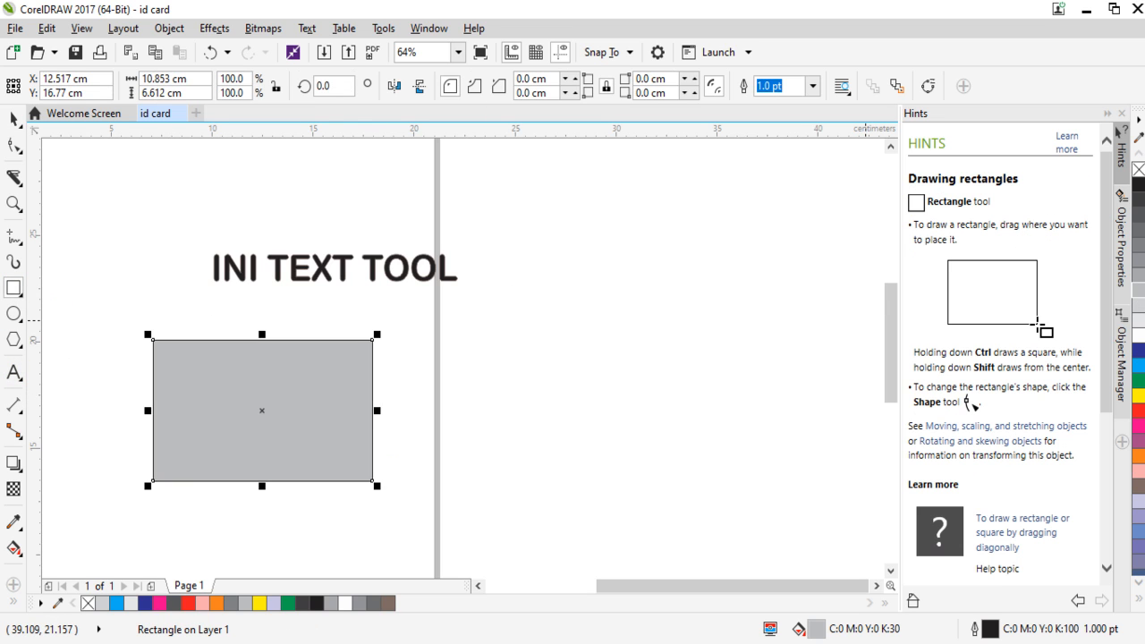
pyautogui.click(1140, 350)
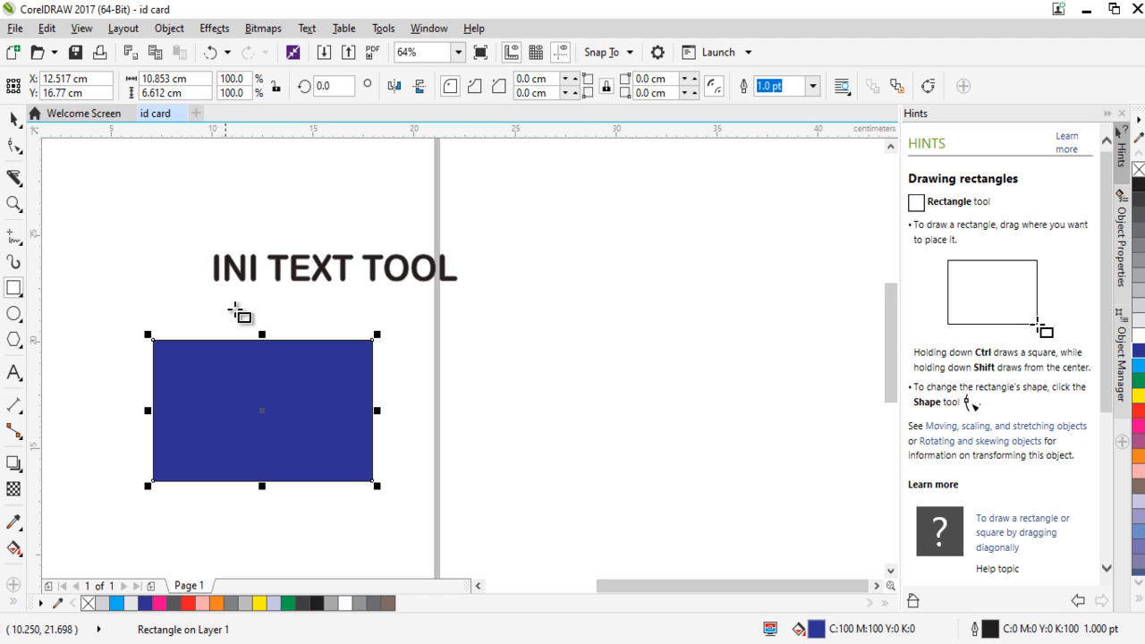
# Draw a second rectangle about 8.5 × 6 cm beside the page and fill it with blue sampled from the first using the Color Eyedropper.
pyautogui.moveTo(552, 305); pyautogui.dragTo(724, 432)
pyautogui.click(14, 119)
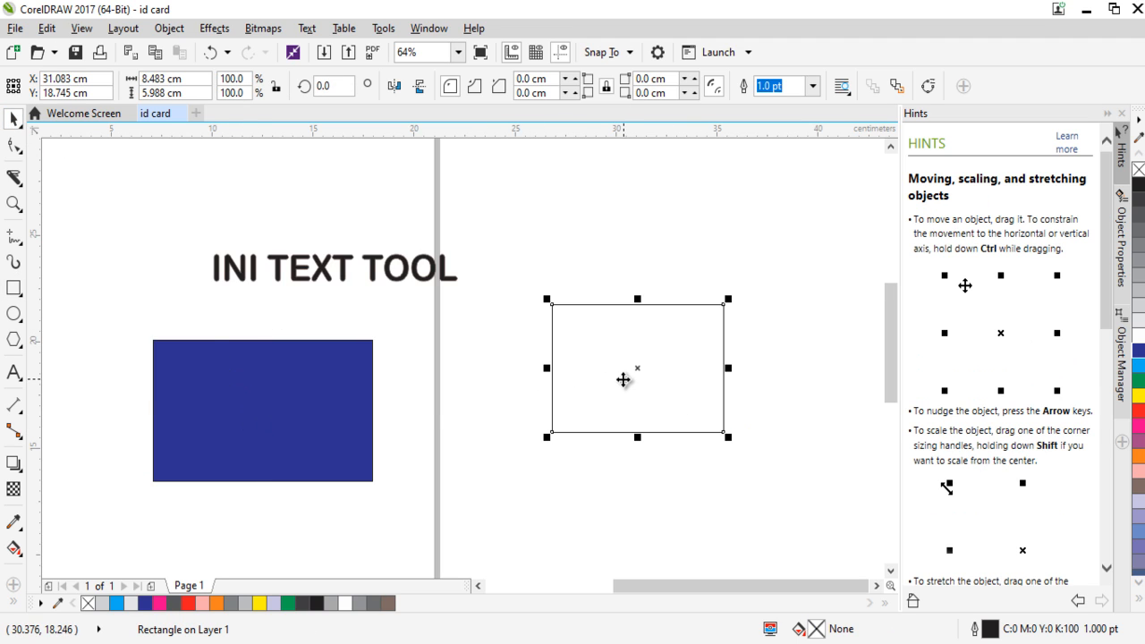
pyautogui.click(17, 525)
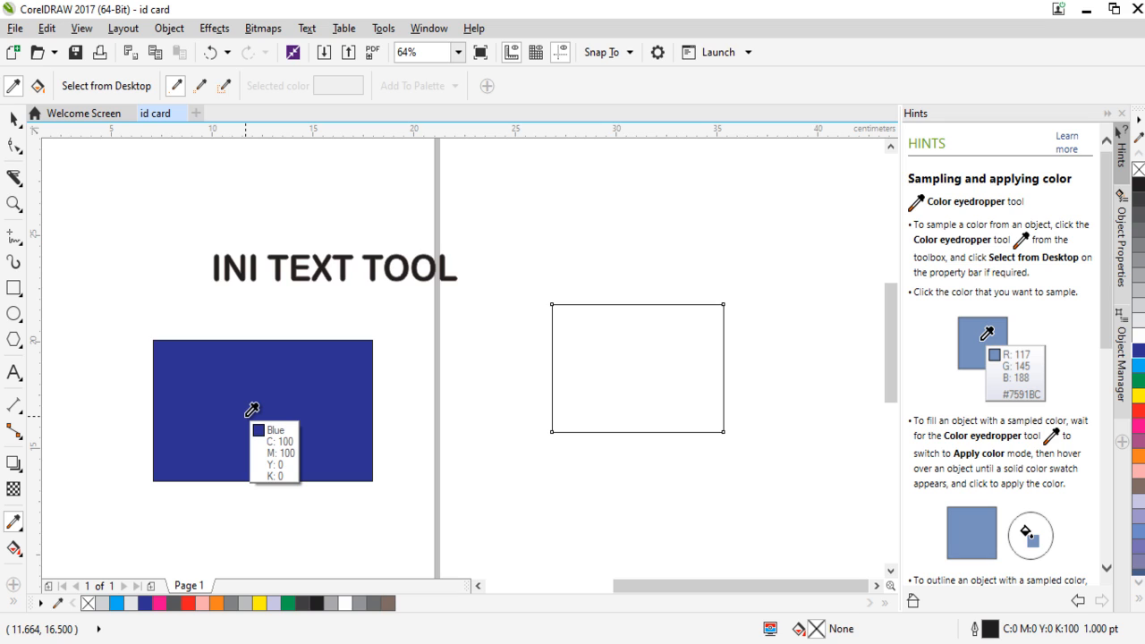
pyautogui.click(251, 410)
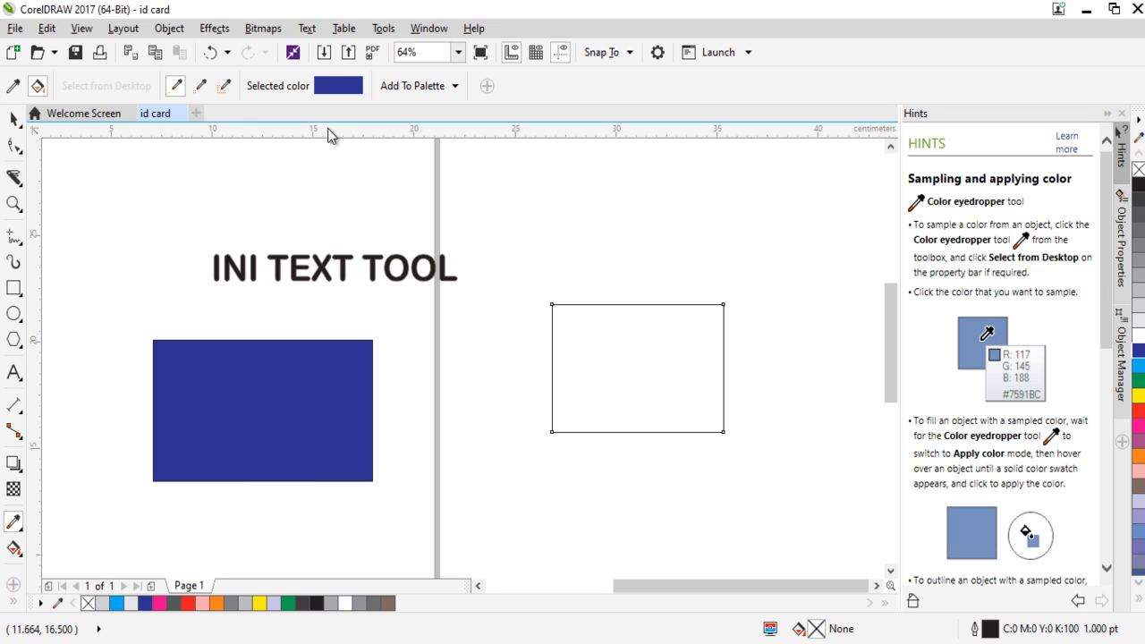
pyautogui.click(610, 346)
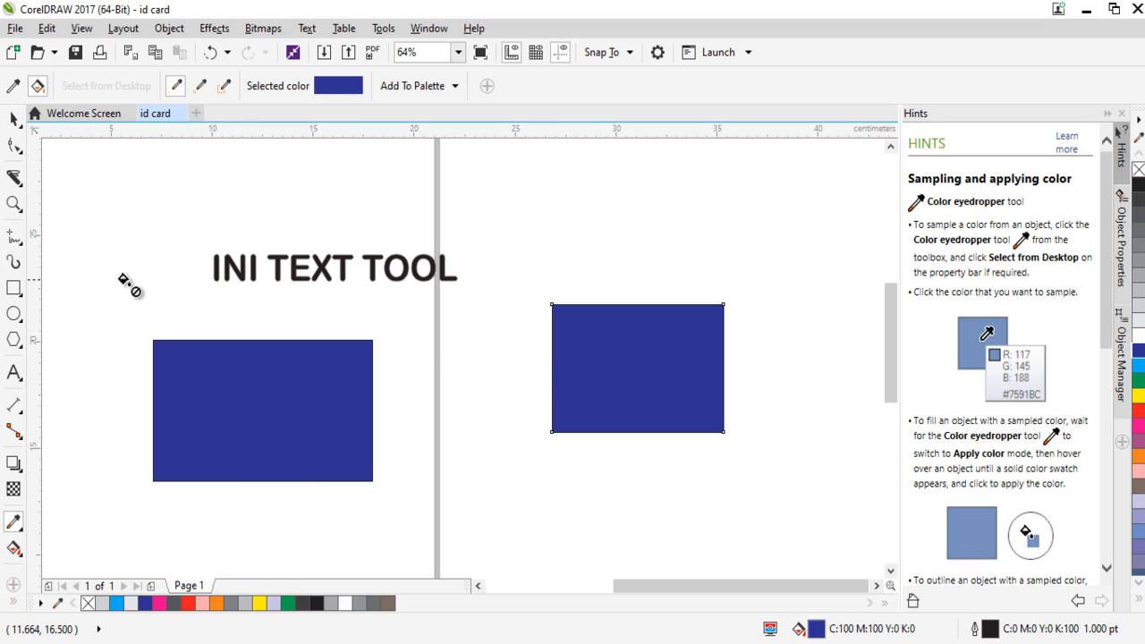
pyautogui.click(13, 119)
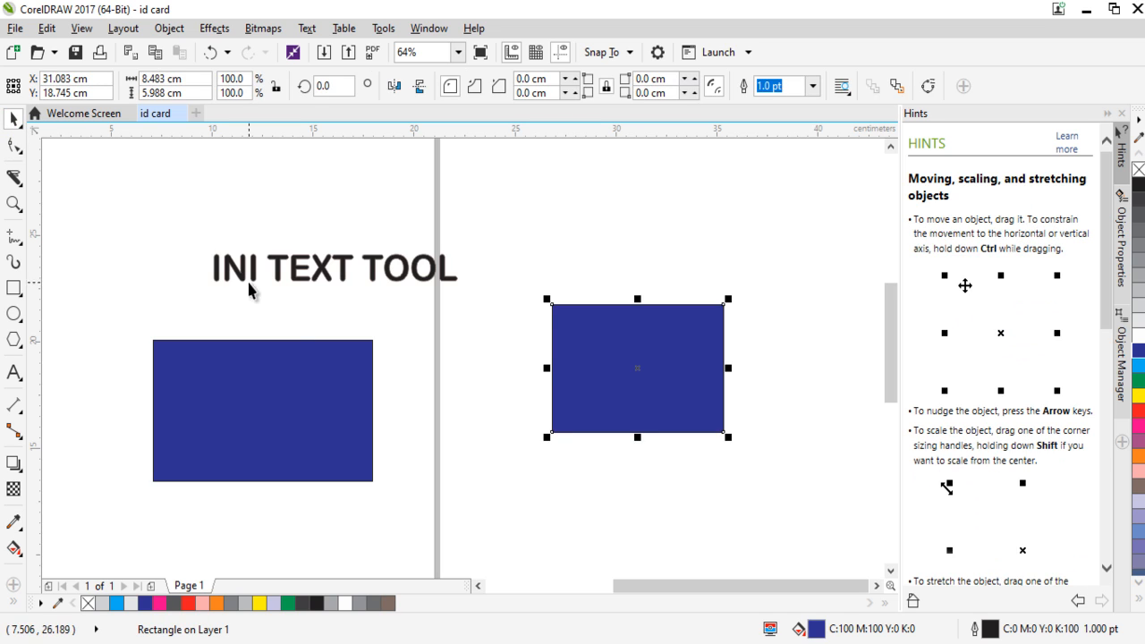
# Move both rectangles upward and fill the smaller one beside the page with the lighter blue shade C76 M62 Y0 K0.
pyautogui.moveTo(343, 373); pyautogui.dragTo(367, 367)
pyautogui.moveTo(693, 372); pyautogui.dragTo(663, 305)
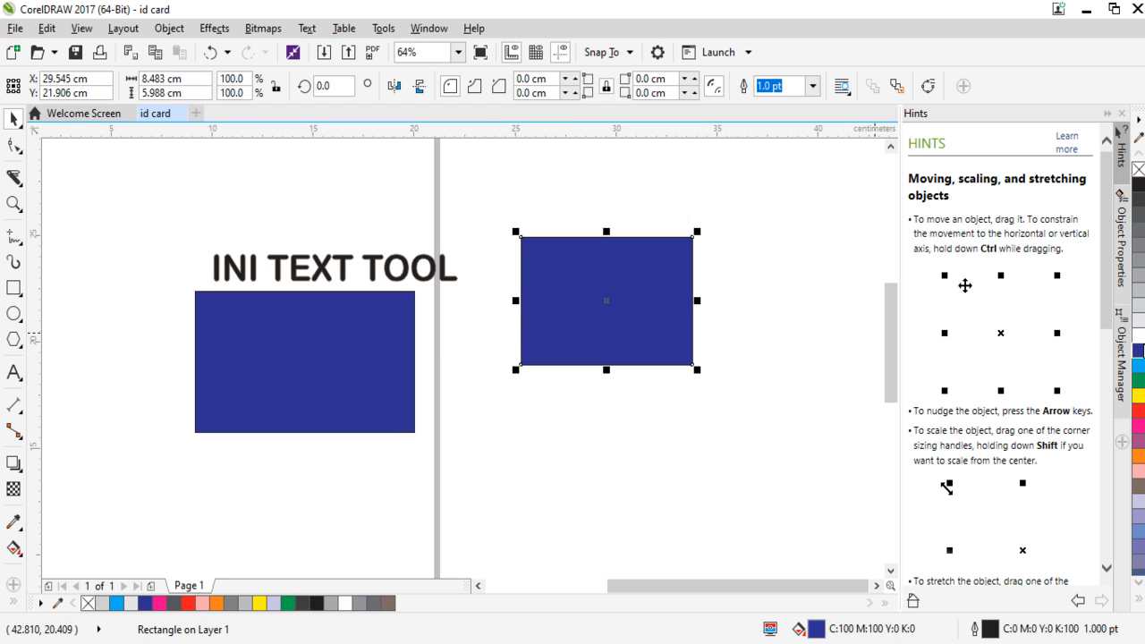
pyautogui.click(1140, 357)
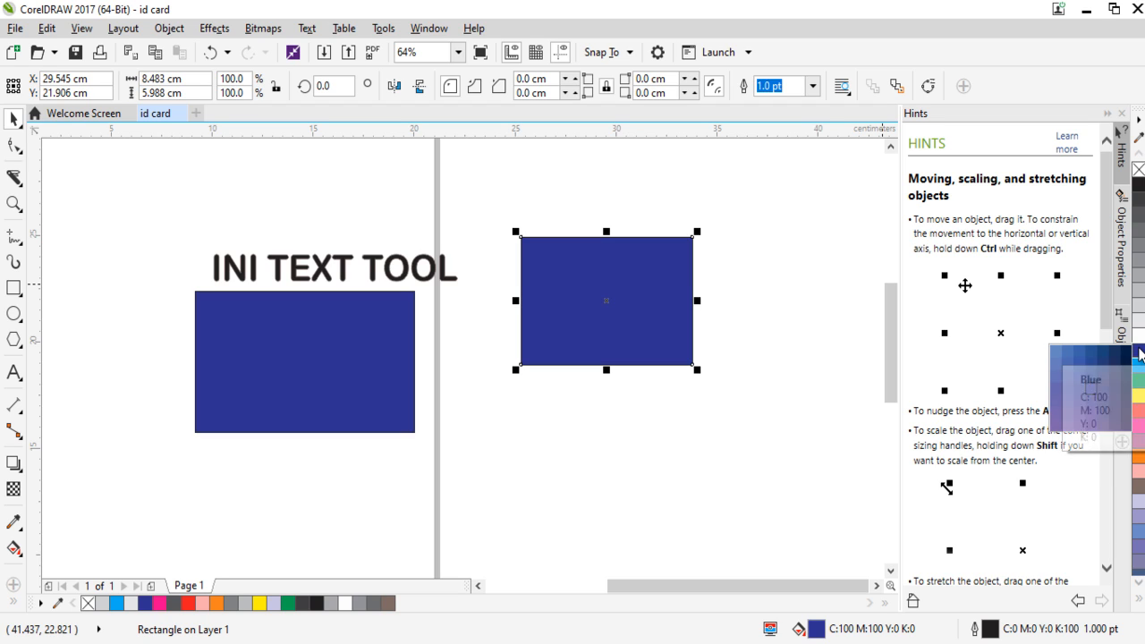
pyautogui.click(1084, 381)
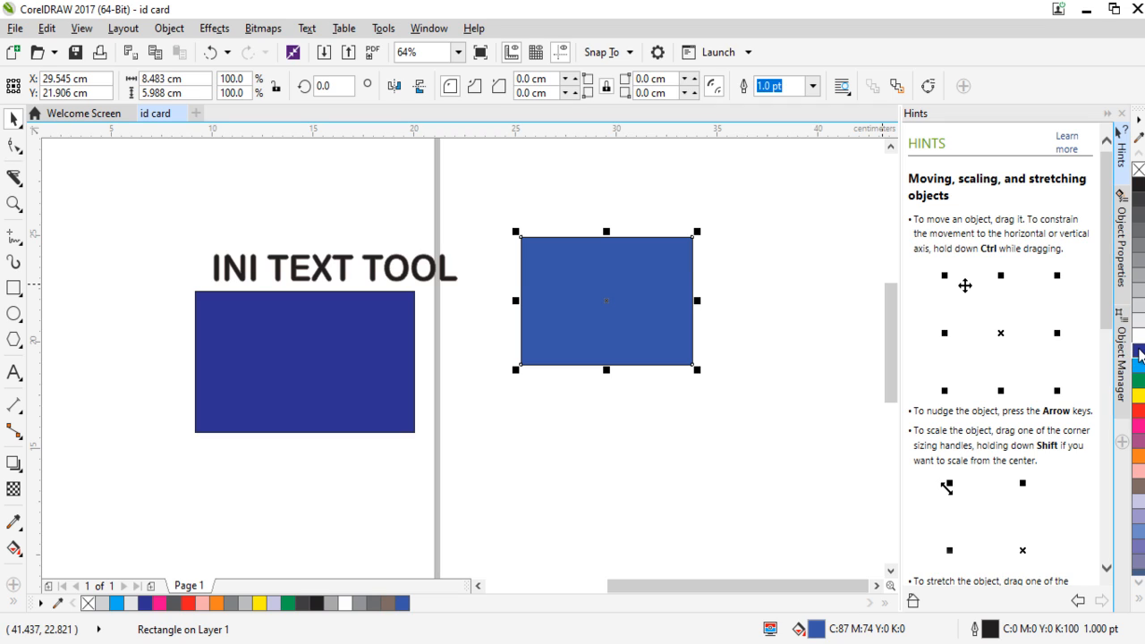
pyautogui.moveTo(1138, 354)
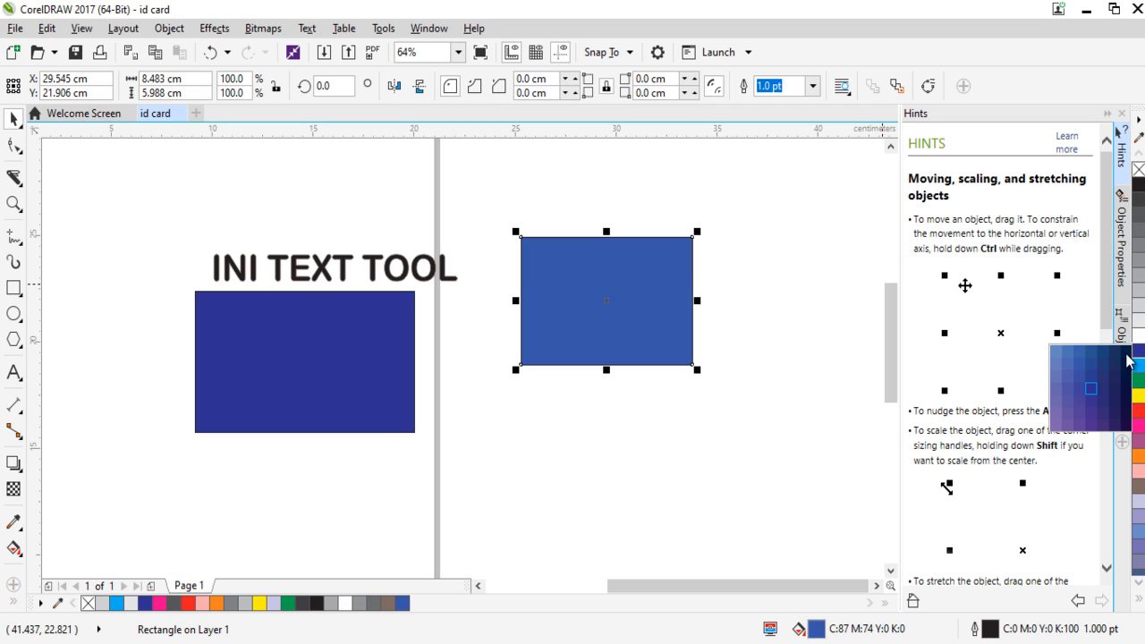
pyautogui.click(1071, 379)
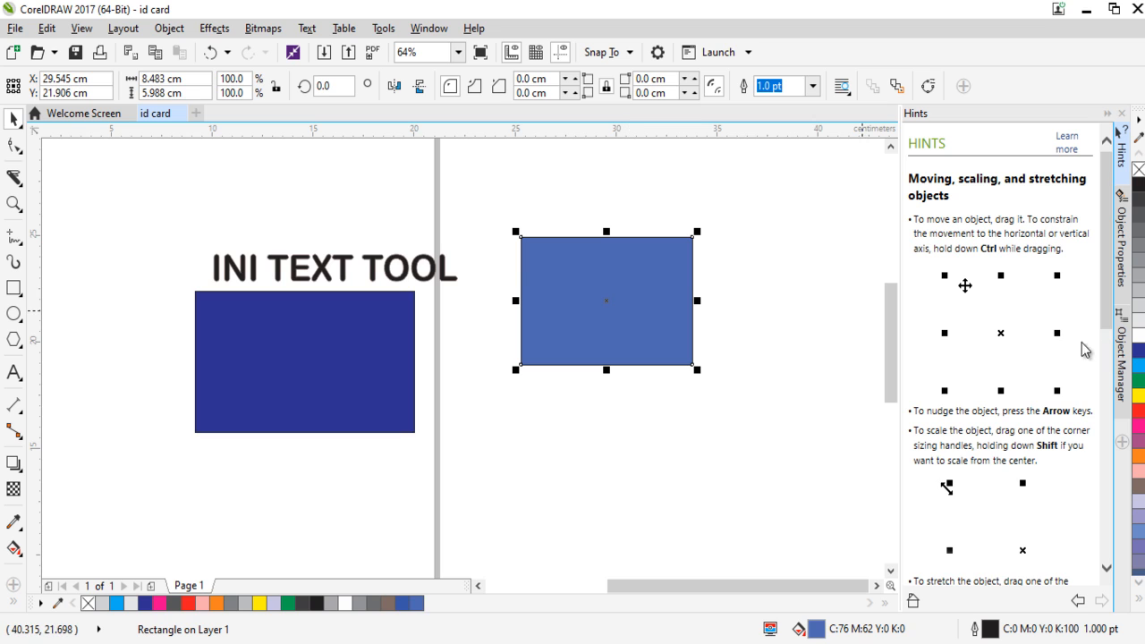
pyautogui.click(665, 432)
pyautogui.click(639, 334)
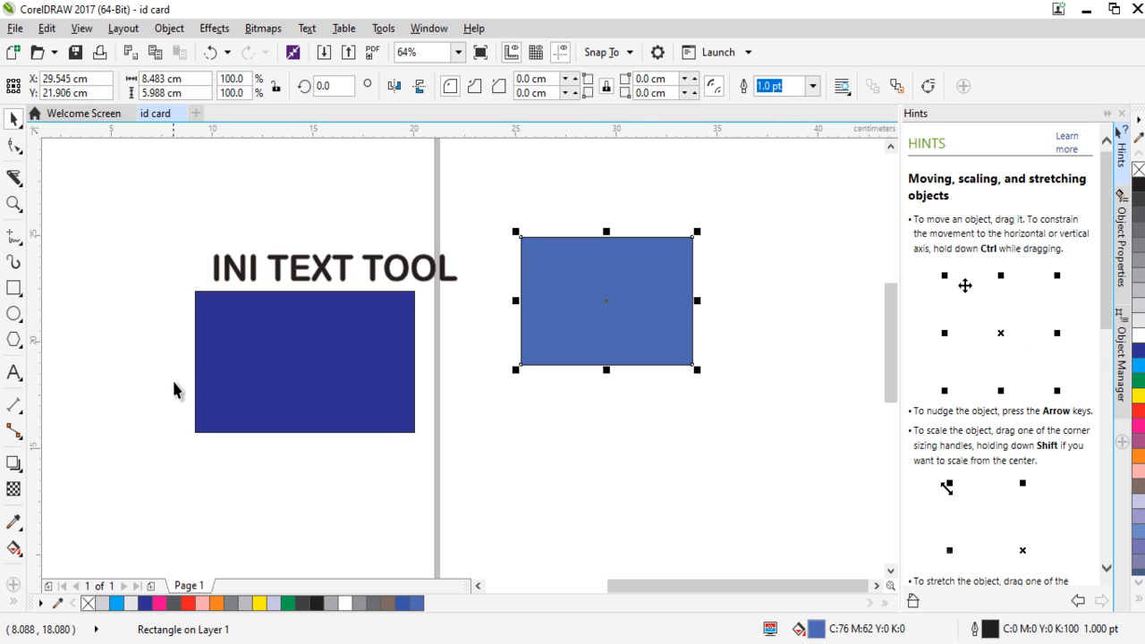
# Sample the lighter blue from the smaller rectangle with the Color Eyedropper and apply it to the larger rectangle.
pyautogui.click(13, 523)
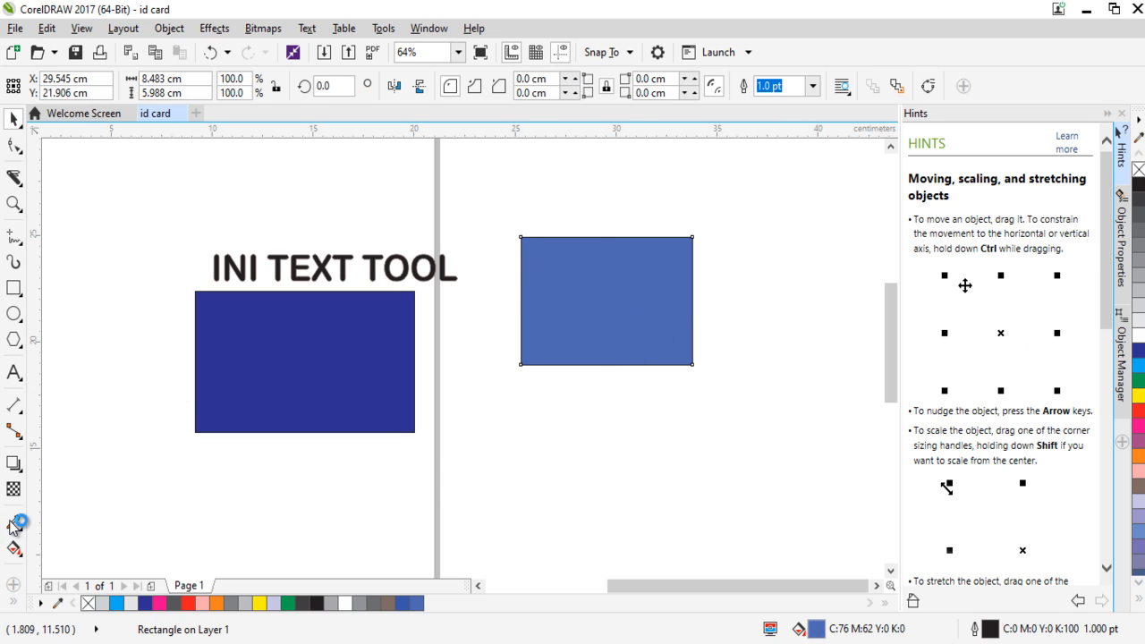
pyautogui.click(617, 303)
pyautogui.click(341, 377)
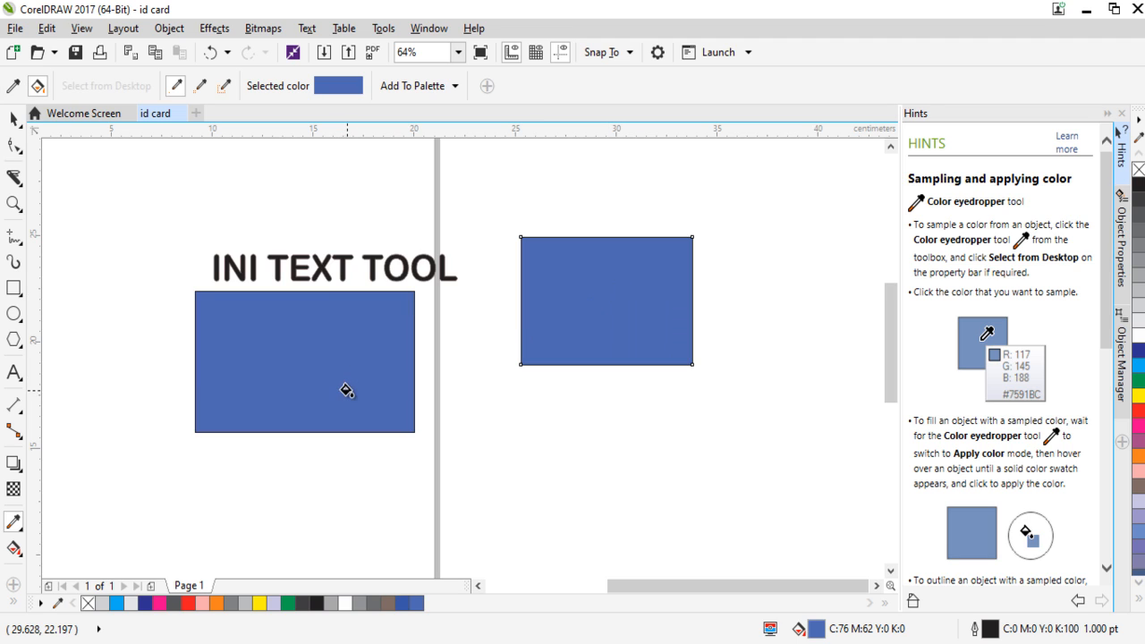
pyautogui.click(12, 122)
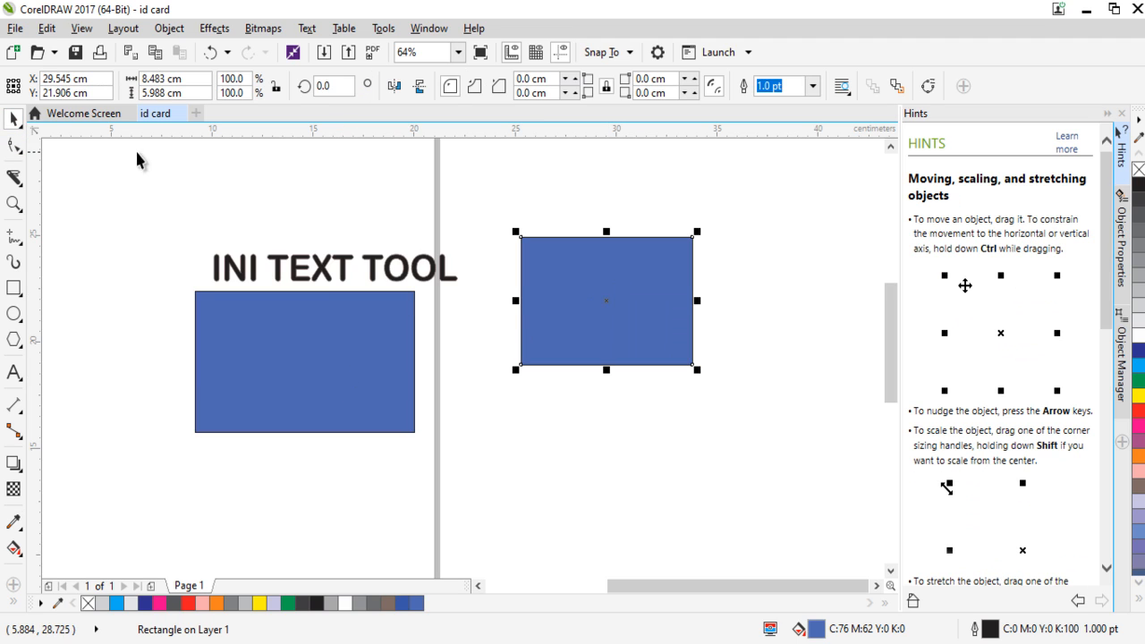
# Move the smaller rectangle down and left so it sits beside the page edge, level with the larger rectangle's top.
pyautogui.click(703, 355)
pyautogui.moveTo(670, 340); pyautogui.dragTo(609, 397)
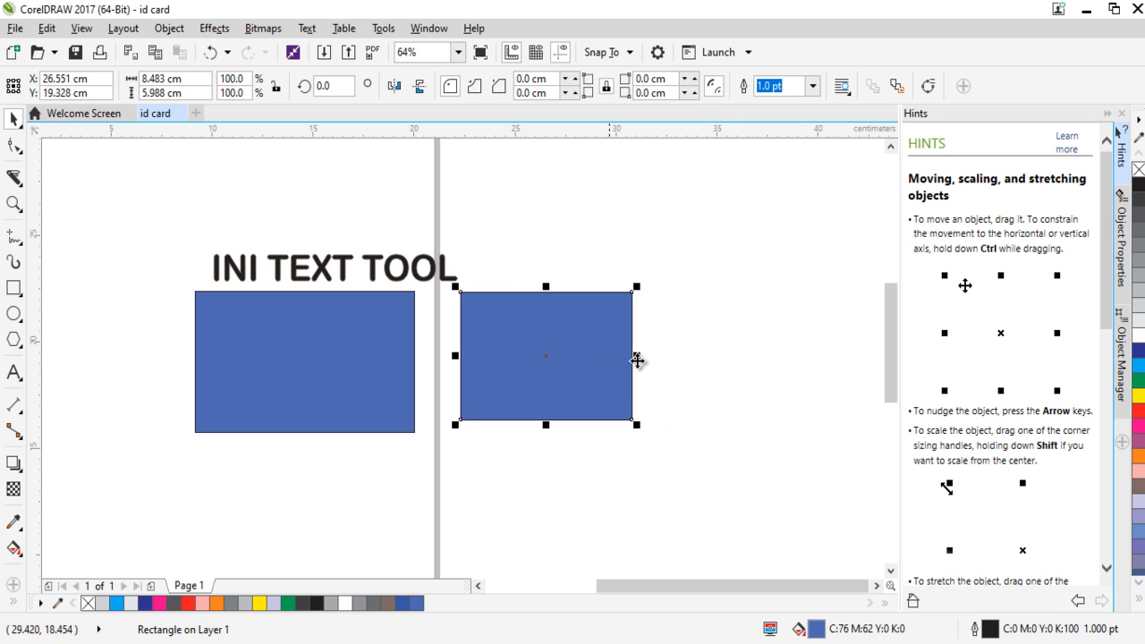
pyautogui.click(699, 343)
pyautogui.click(545, 378)
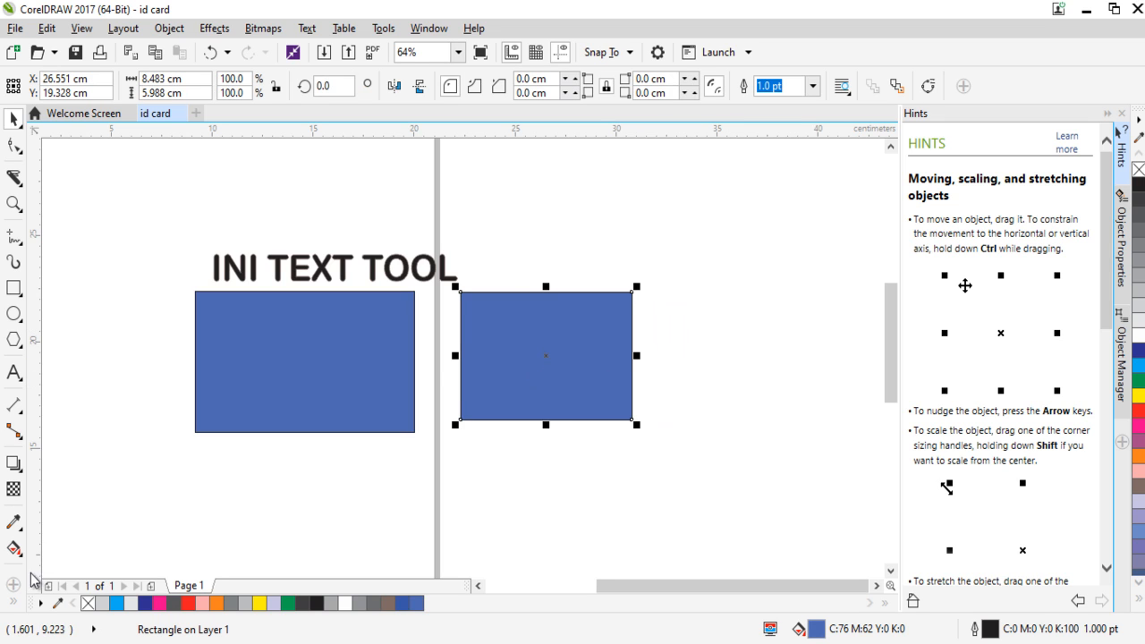
# Shift the INI TEXT TOOL text right to about X 19.8 cm and spread the rectangles below it, the smaller one starting at the page edge.
pyautogui.moveTo(286, 355); pyautogui.dragTo(277, 388)
pyautogui.moveTo(535, 358); pyautogui.dragTo(615, 395)
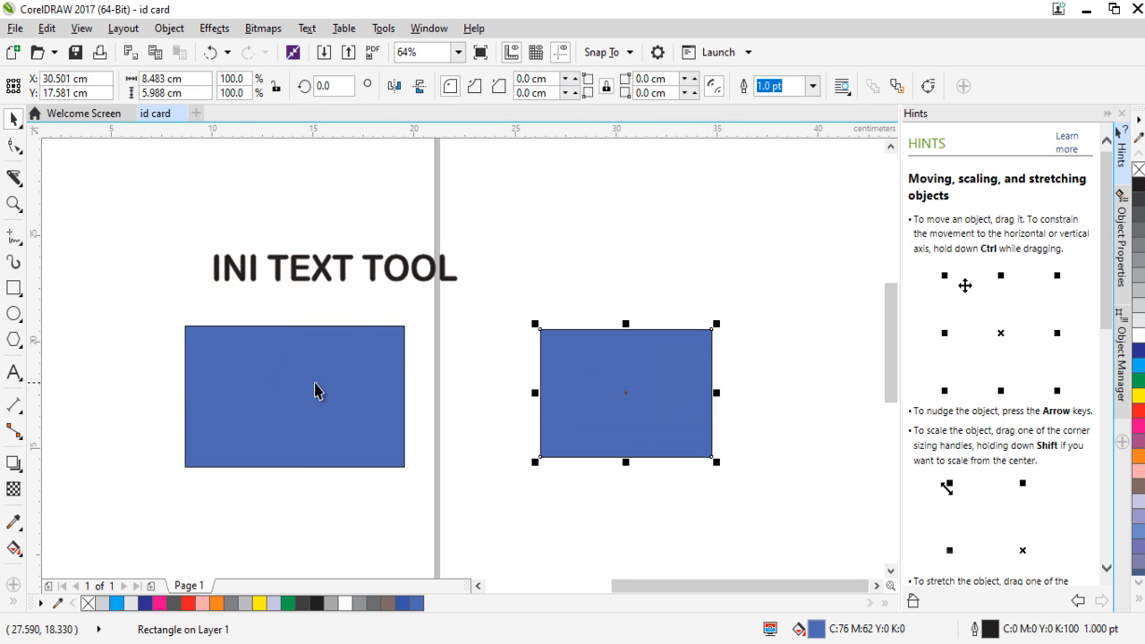
pyautogui.moveTo(309, 382); pyautogui.dragTo(232, 358)
pyautogui.moveTo(599, 391); pyautogui.dragTo(483, 383)
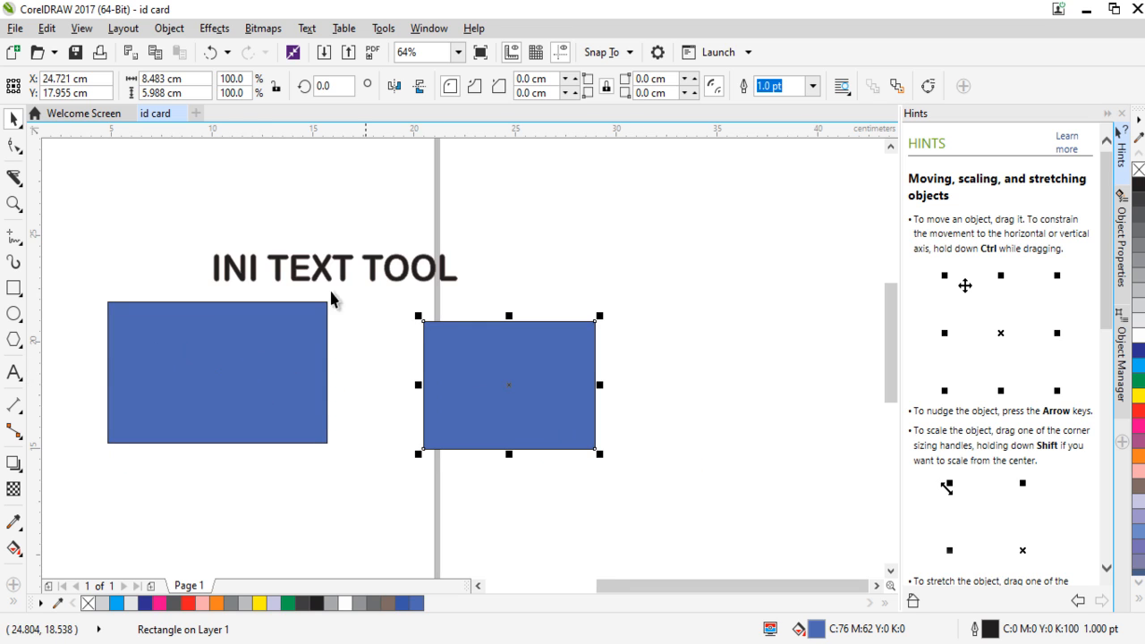
pyautogui.moveTo(152, 172); pyautogui.dragTo(644, 332)
pyautogui.moveTo(360, 273); pyautogui.dragTo(433, 273)
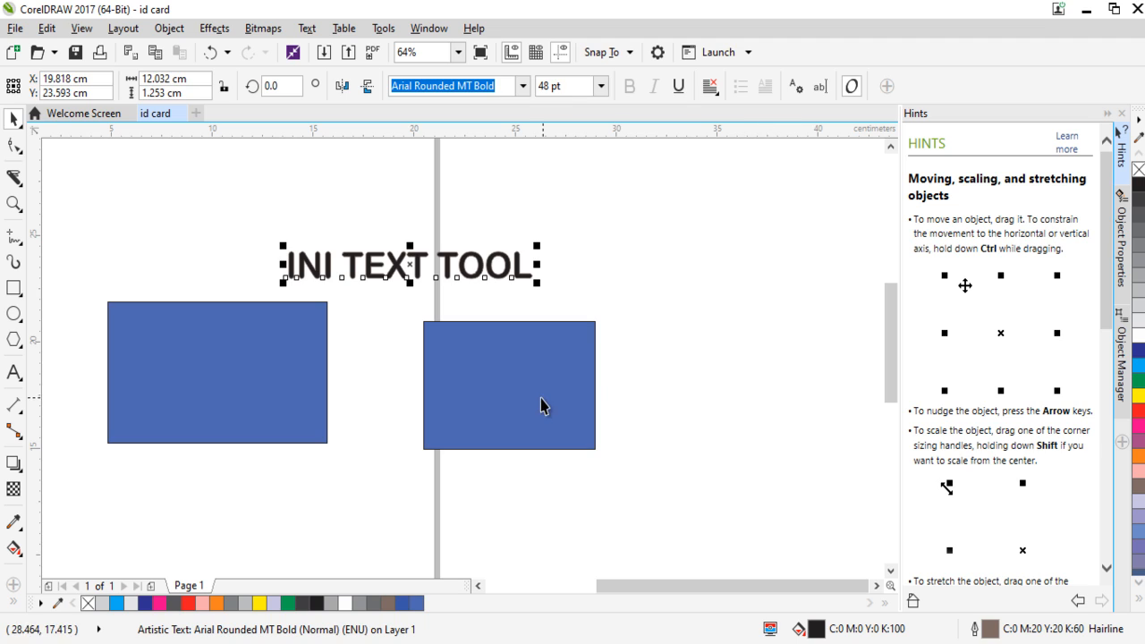
pyautogui.moveTo(540, 405); pyautogui.dragTo(574, 433)
pyautogui.moveTo(280, 393); pyautogui.dragTo(295, 425)
pyautogui.moveTo(529, 427); pyautogui.dragTo(505, 392)
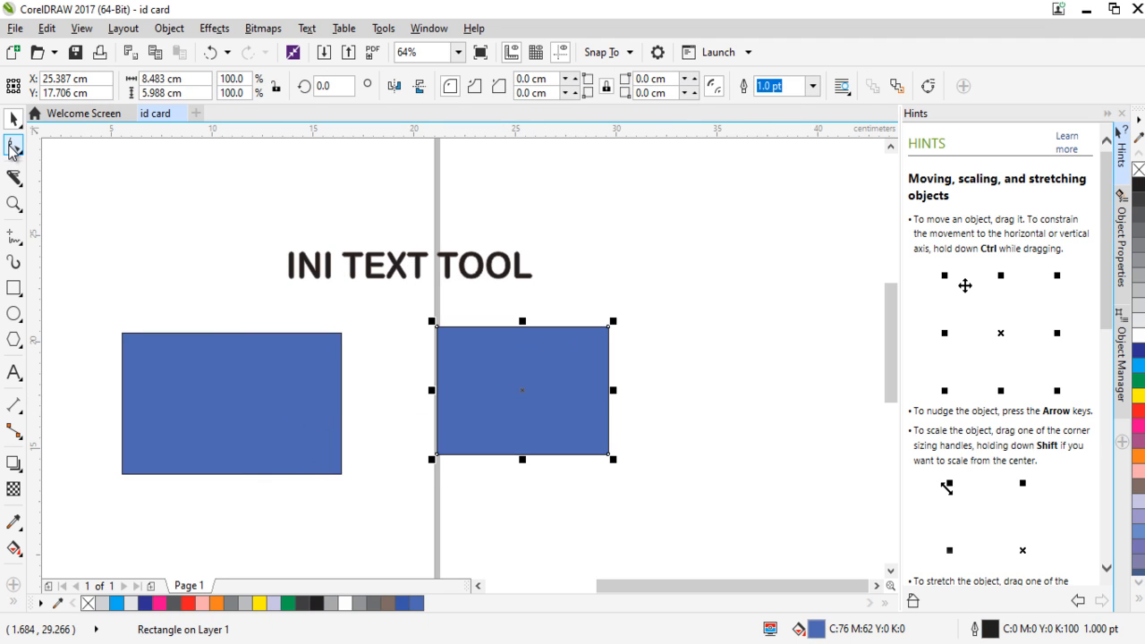
# Review the Shape, Knife, Zoom, Freehand, Rectangle, Ellipse, Polygon, Text and Connector tools and their variants.
pyautogui.rightClick(11, 148)
pyautogui.click(15, 146)
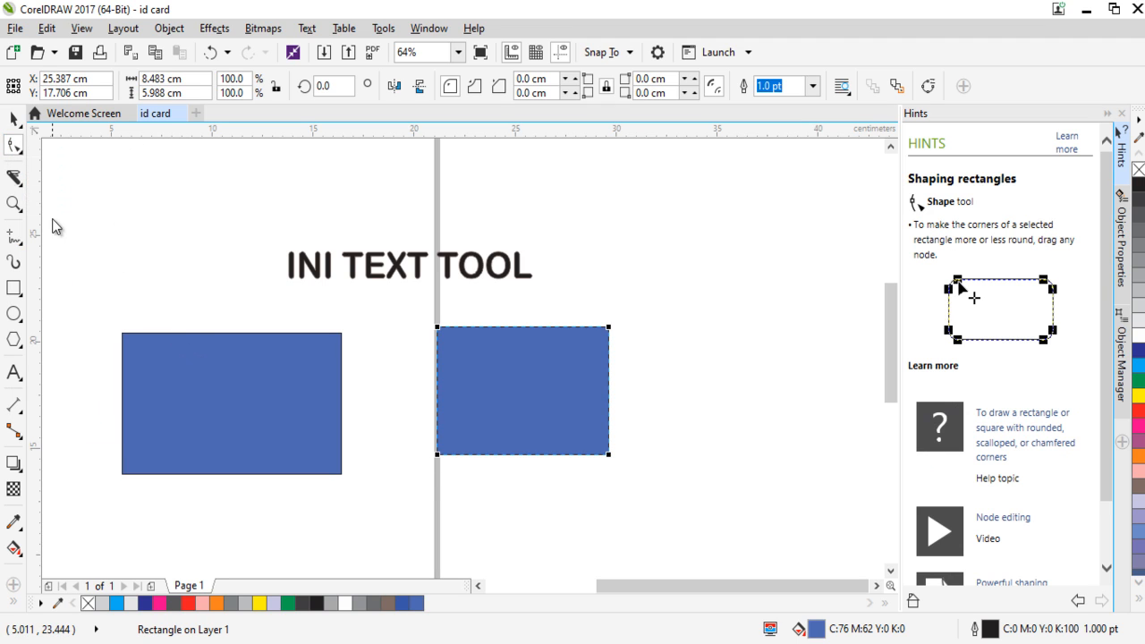
pyautogui.click(14, 178)
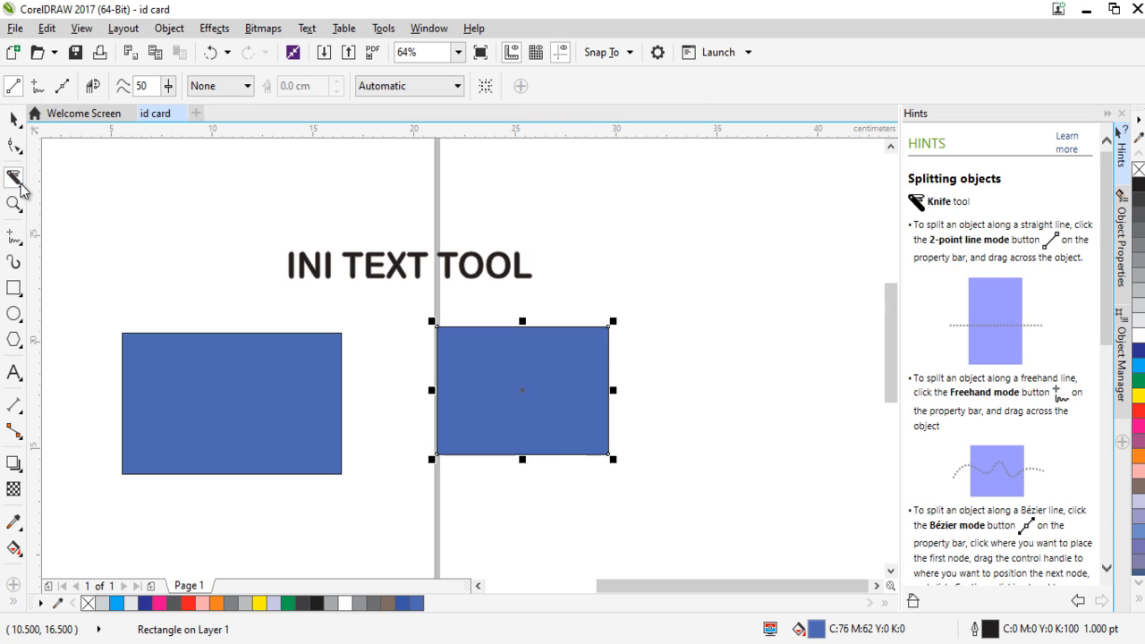
pyautogui.click(25, 193)
pyautogui.click(11, 213)
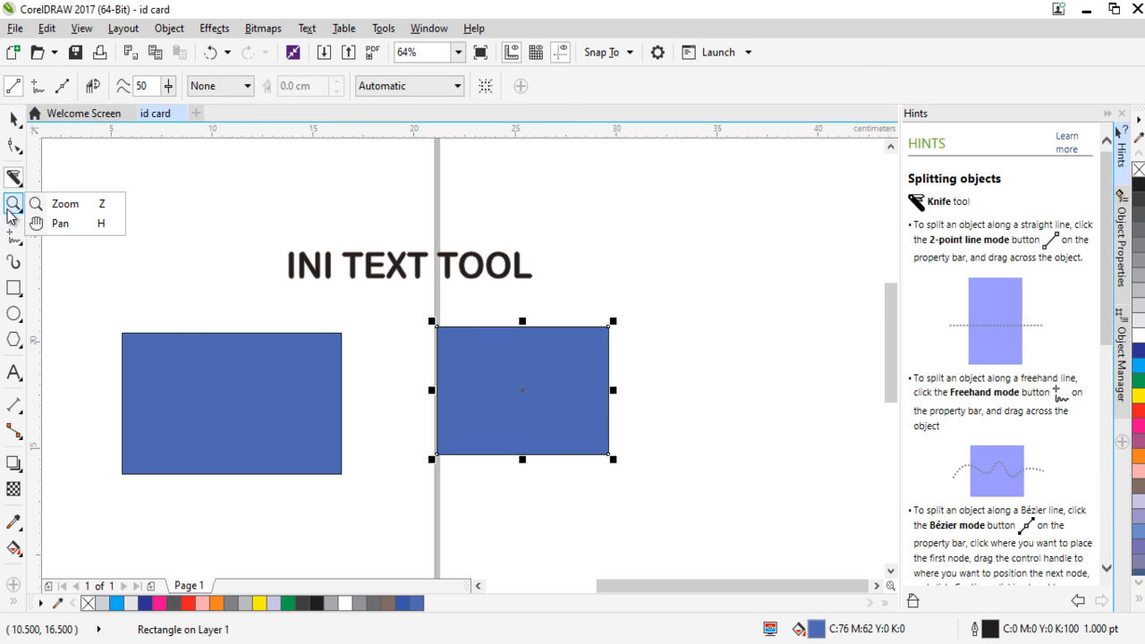
pyautogui.click(14, 236)
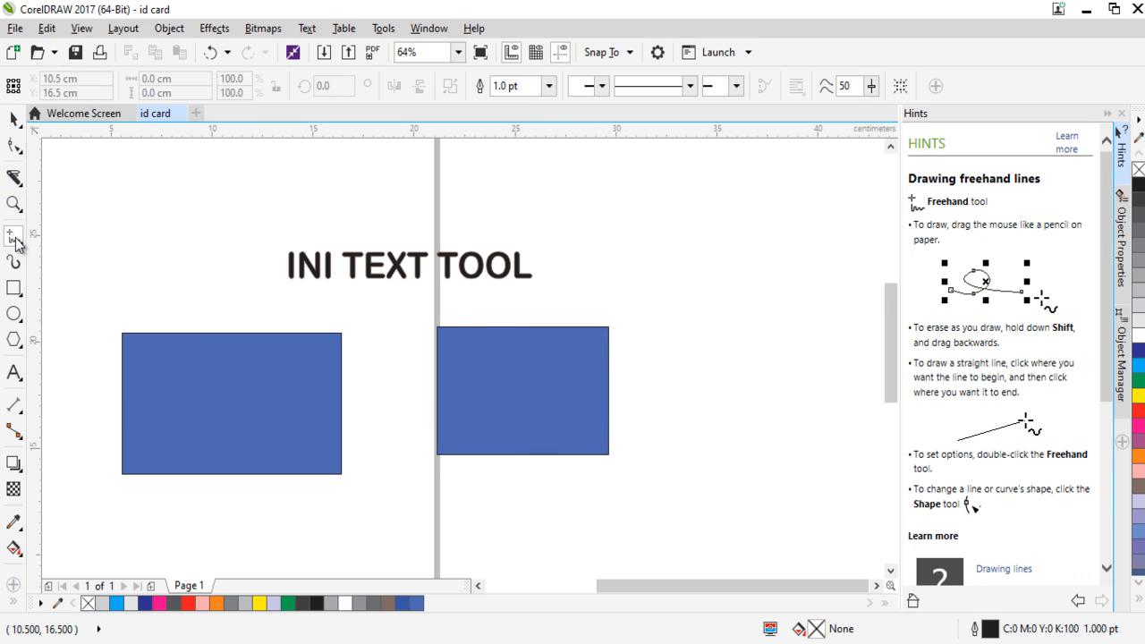
pyautogui.click(23, 250)
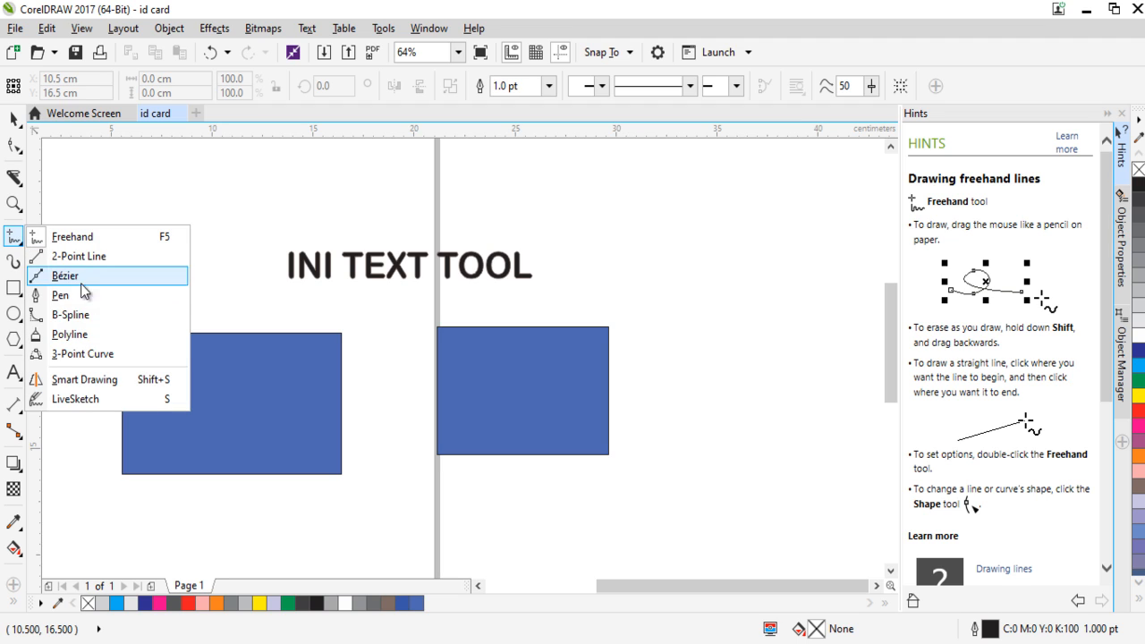
pyautogui.click(16, 295)
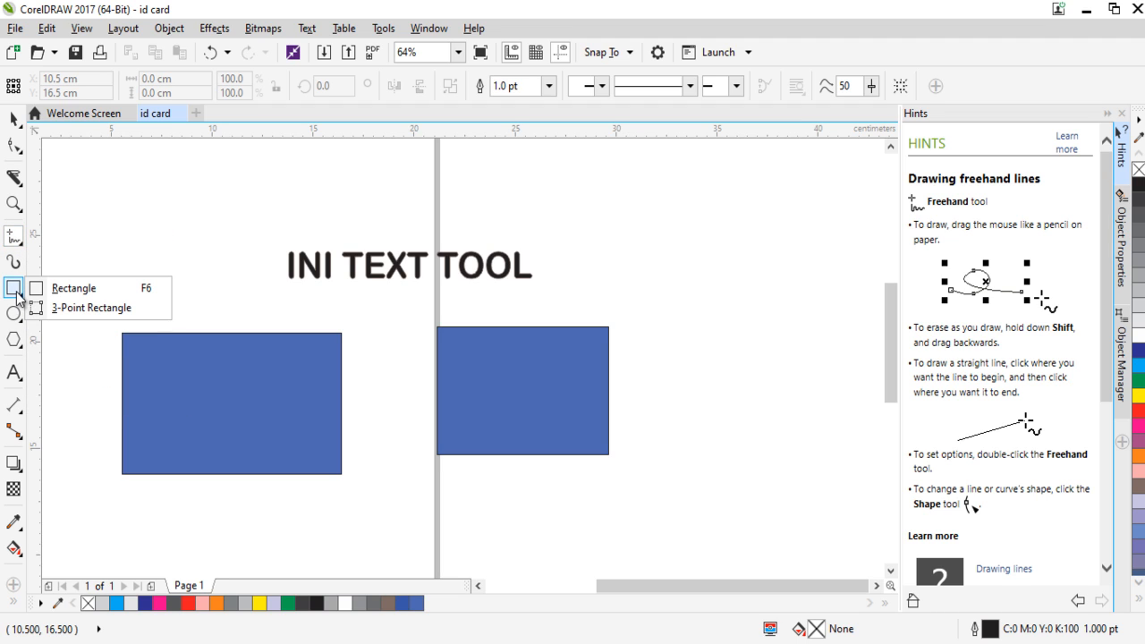
pyautogui.moveTo(20, 318)
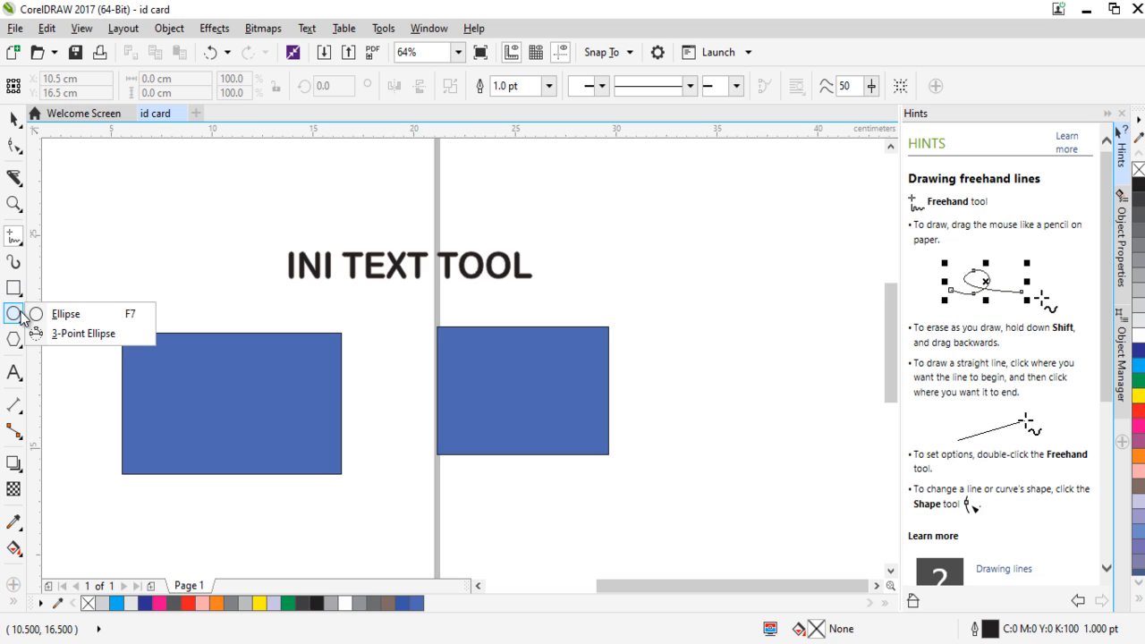
pyautogui.moveTo(21, 343)
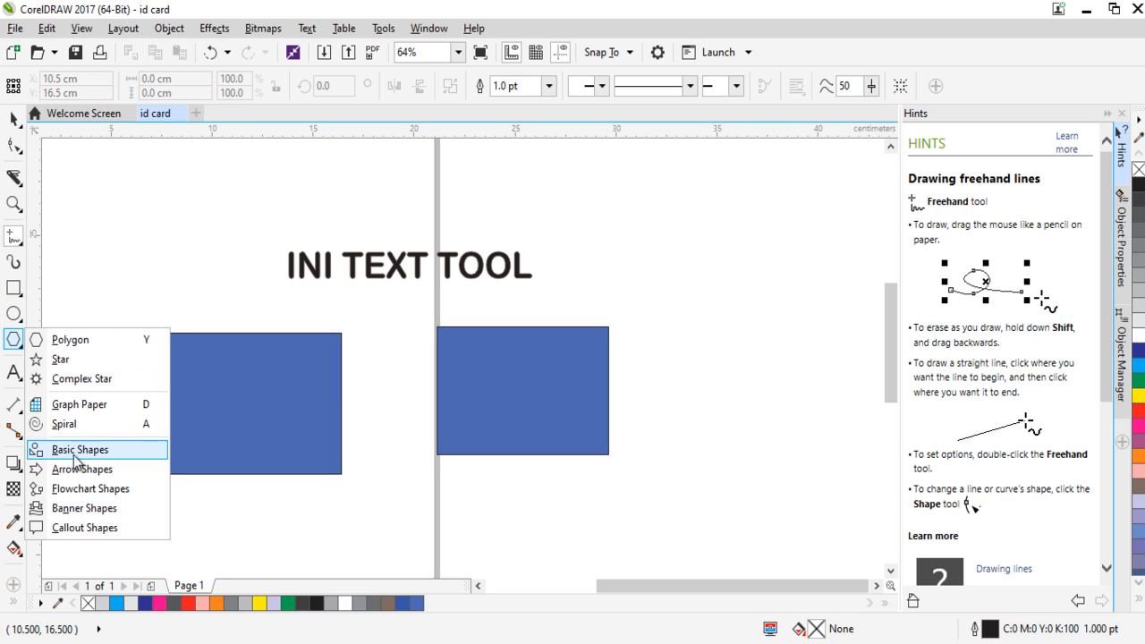
pyautogui.moveTo(13, 374)
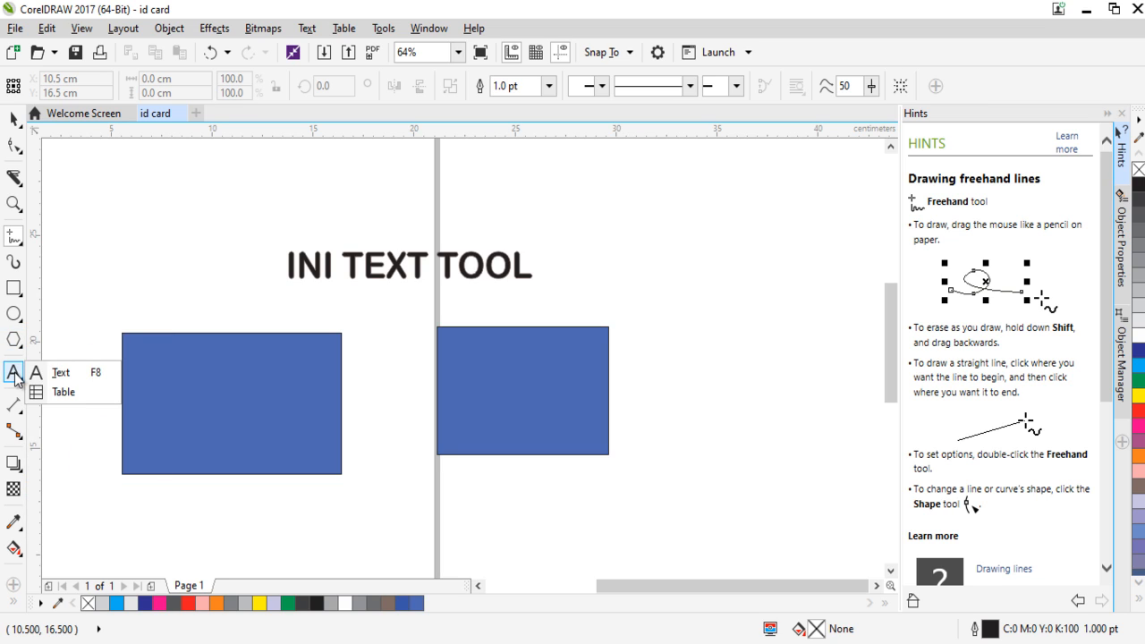
pyautogui.moveTo(15, 527)
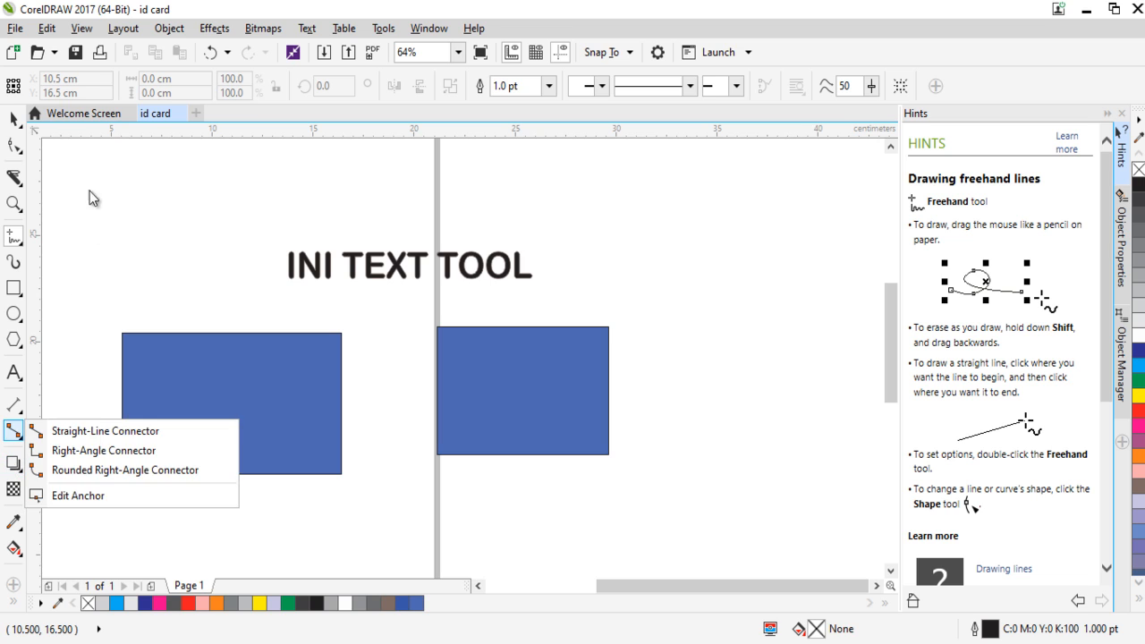
# Fill the larger rectangle with brown C0 M20 Y20 K60 and give it a yellow C0 M0 Y100 K0 outline.
pyautogui.click(14, 117)
pyautogui.click(200, 407)
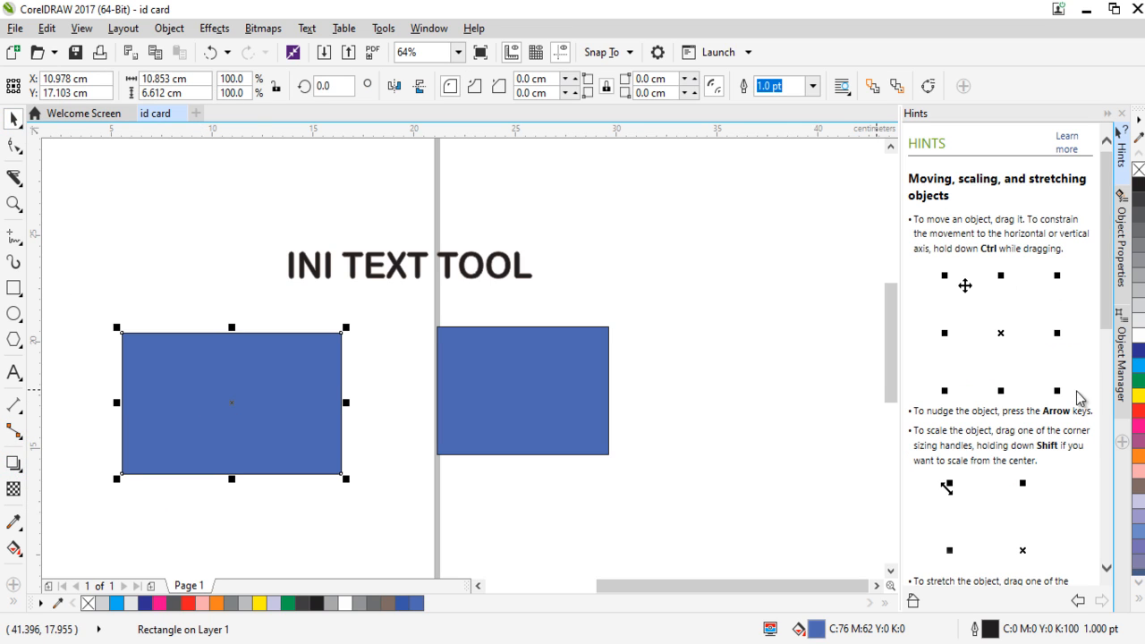
pyautogui.click(1139, 277)
pyautogui.click(1139, 219)
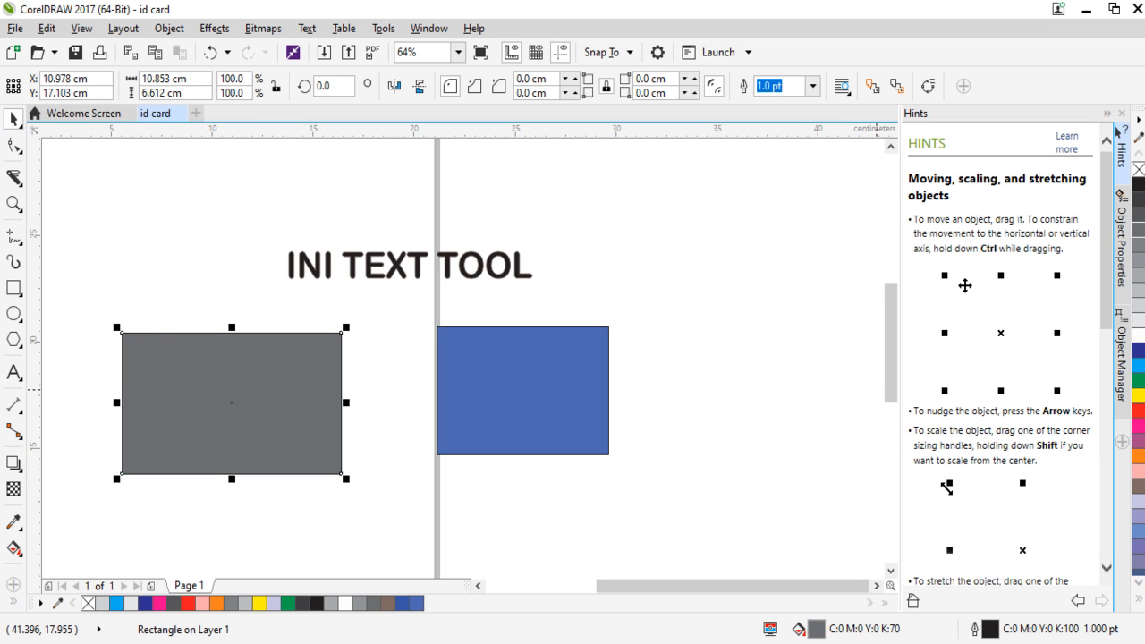
pyautogui.click(1139, 383)
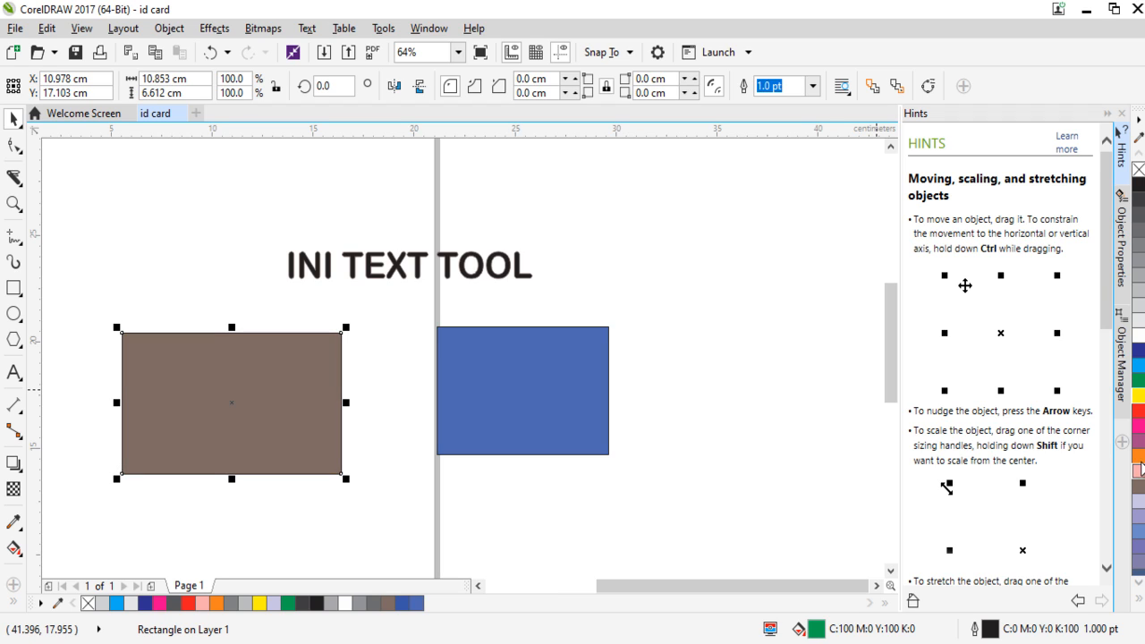
pyautogui.rightClick(1139, 399)
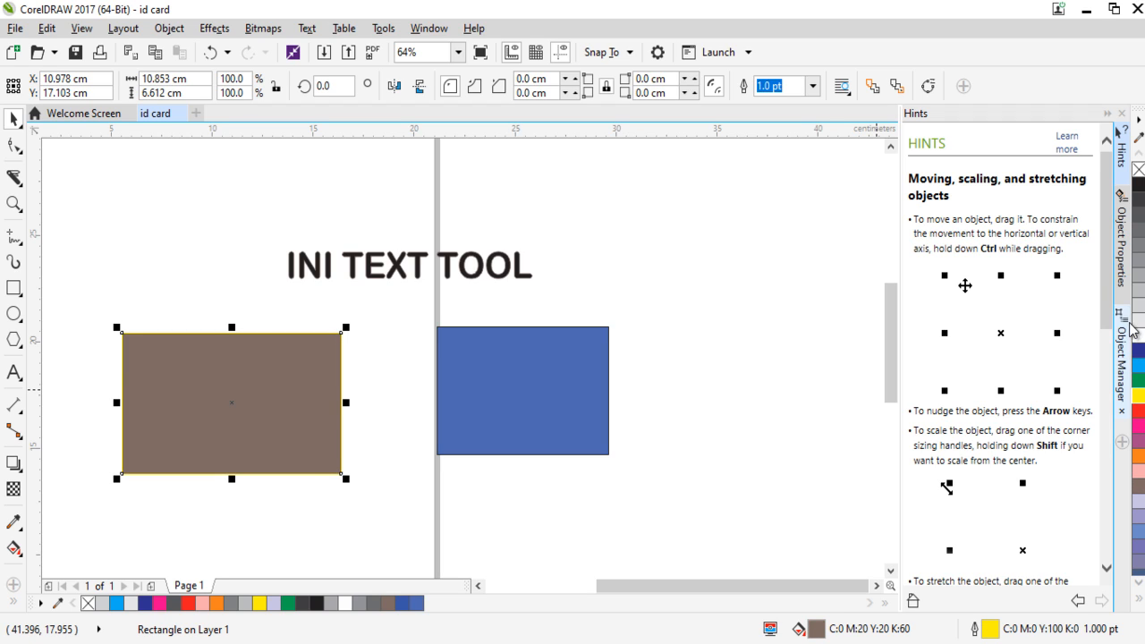
# Move the brown rectangle up and slightly right, and the blue one up and left, so both sit just beneath the INI TEXT TOOL text.
pyautogui.click(351, 268)
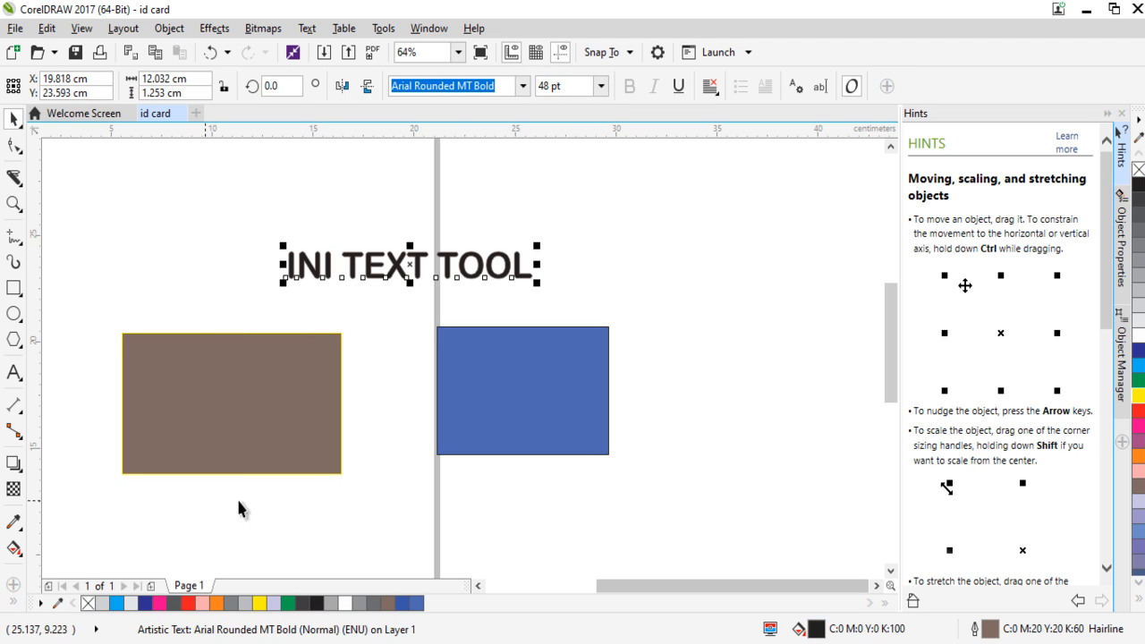
pyautogui.moveTo(288, 385); pyautogui.dragTo(303, 337)
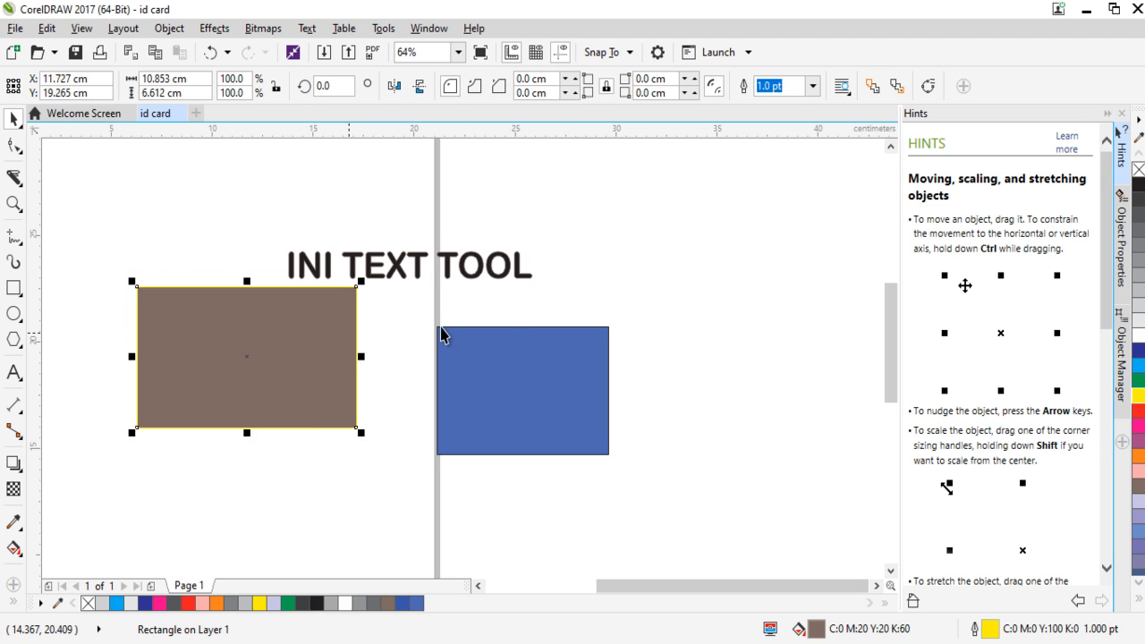
pyautogui.moveTo(578, 399); pyautogui.dragTo(539, 352)
pyautogui.click(736, 378)
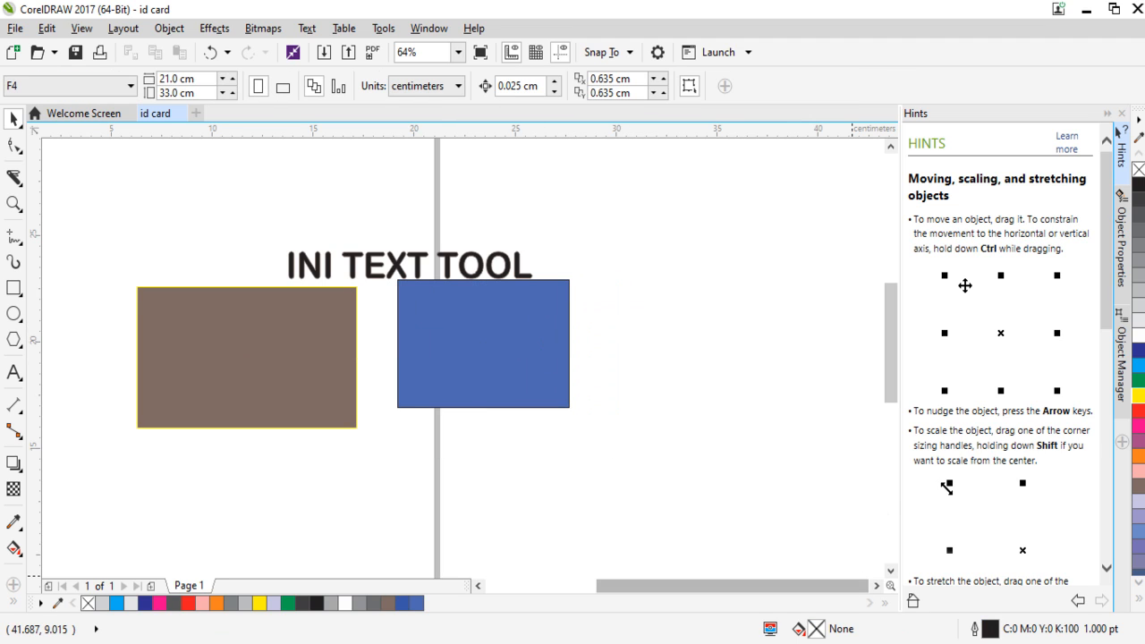